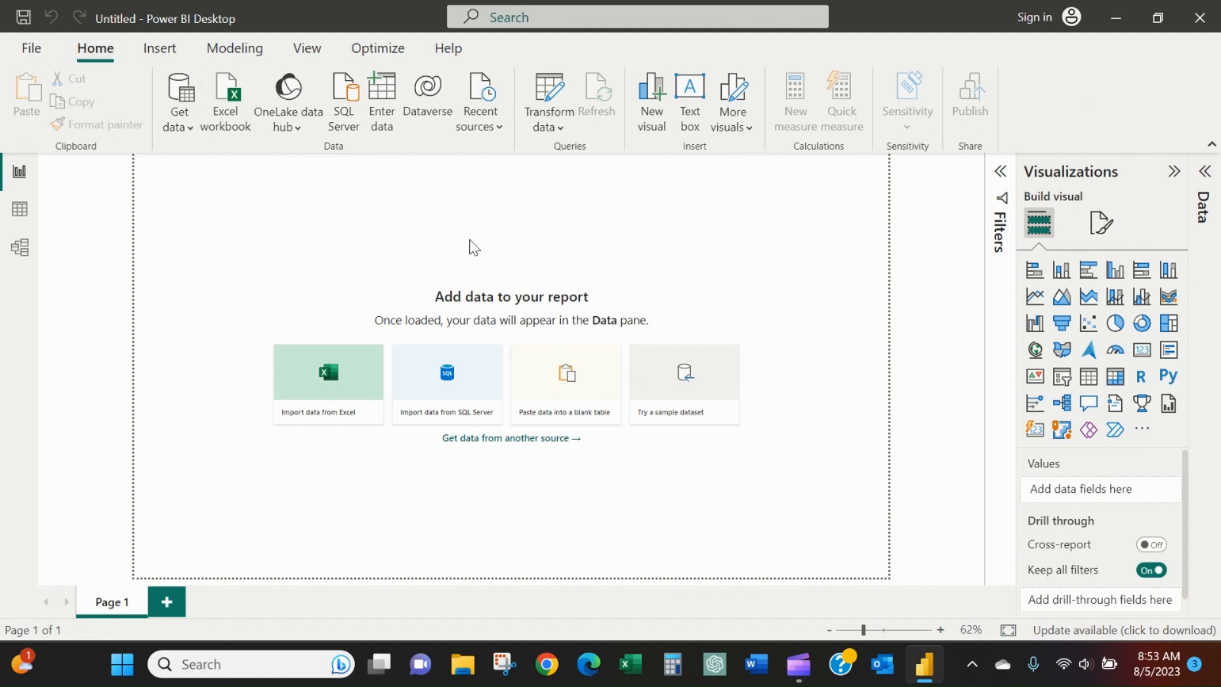
Import Sheet1 from the Excel workbook Monthly Account Reconciliation Extract into the report and dismiss the load summary.
{"action": "left_click", "coordinate": [323, 386]}
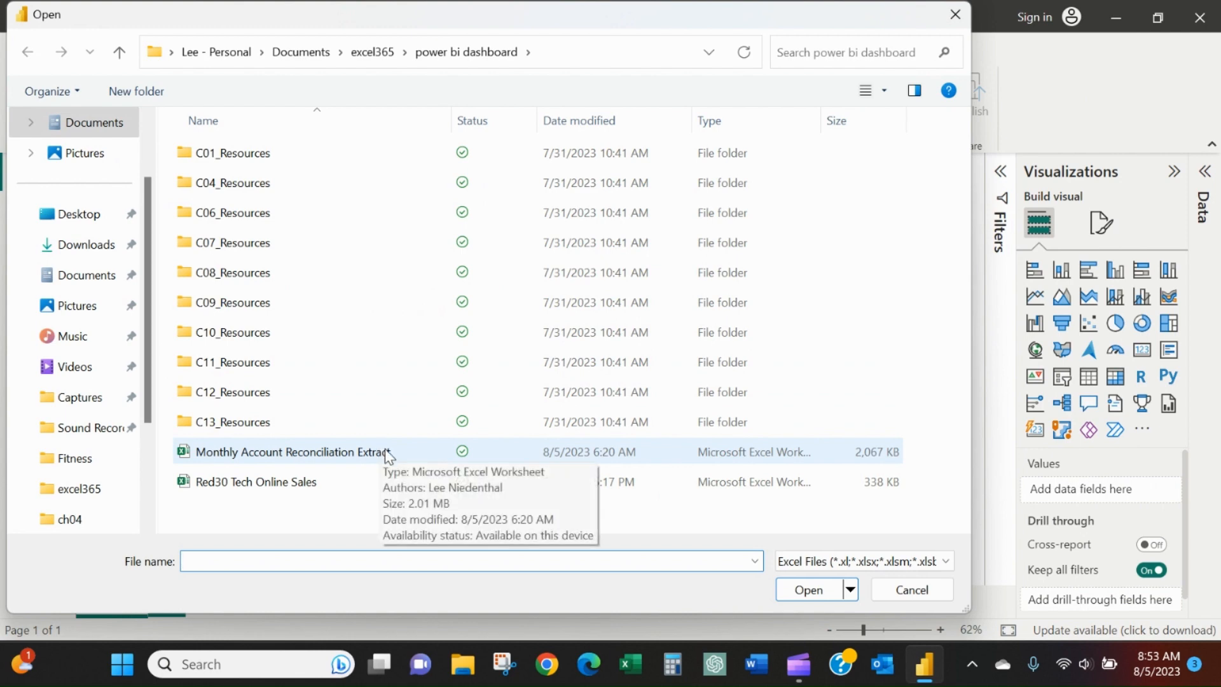
{"action": "double_click", "coordinate": [386, 451]}
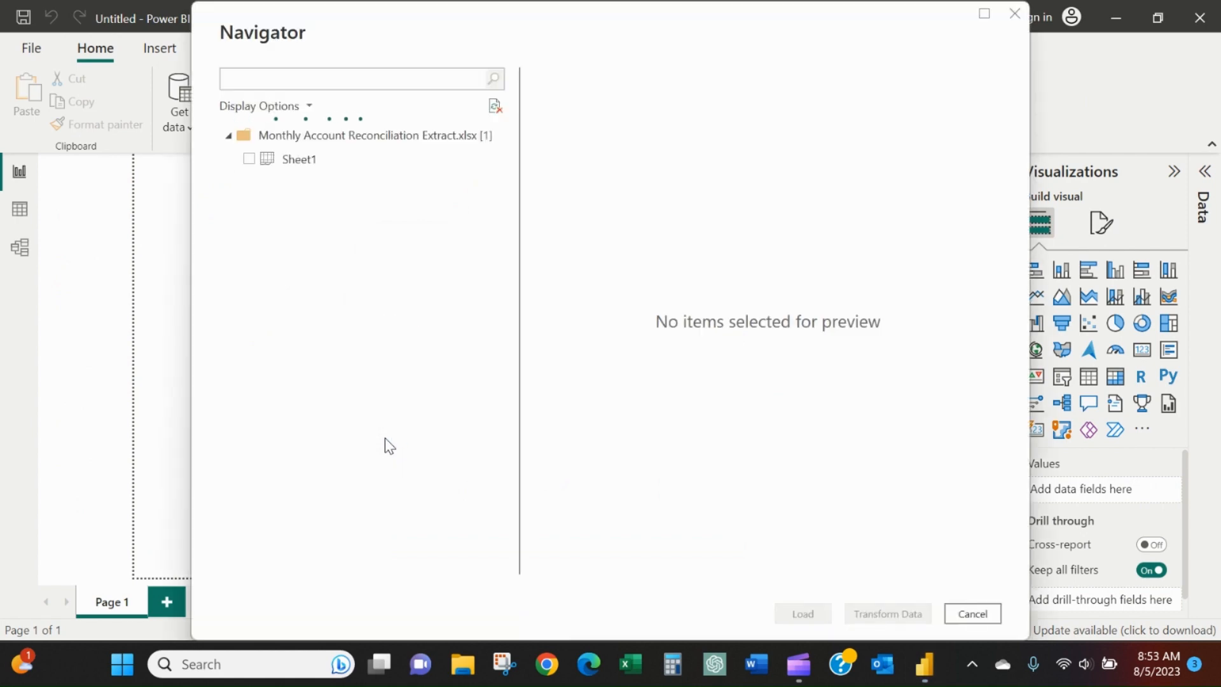
{"action": "left_click", "coordinate": [250, 159]}
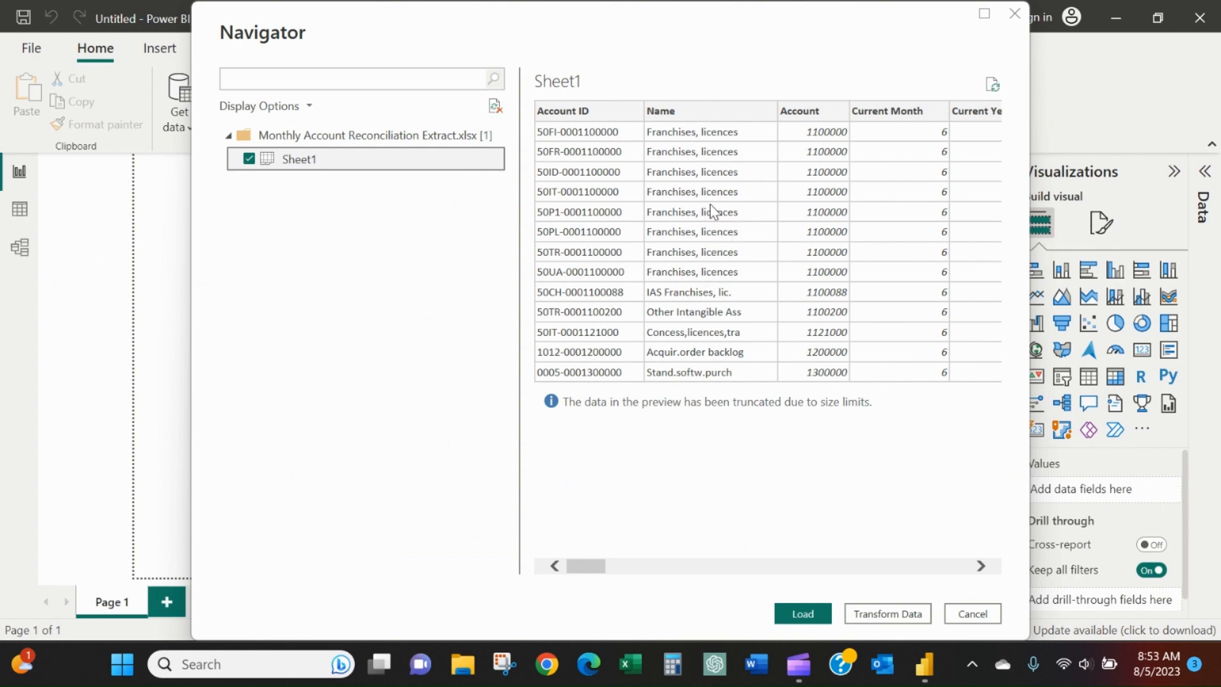
{"action": "left_click", "coordinate": [809, 614]}
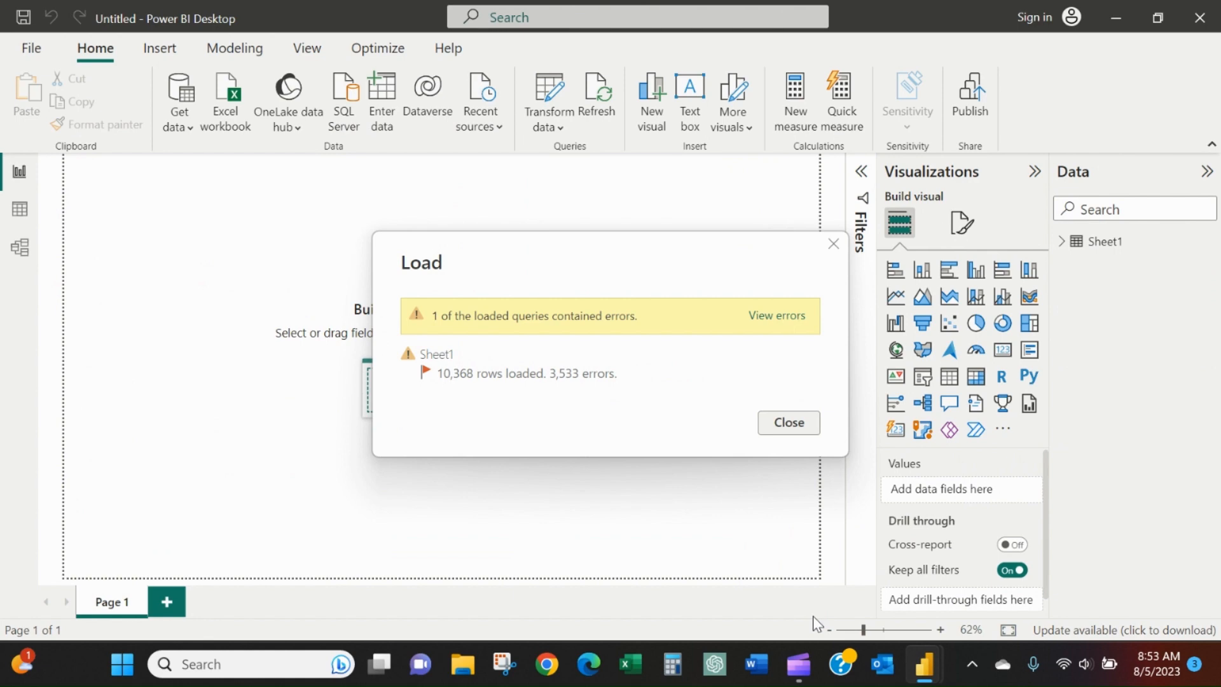
{"action": "left_click", "coordinate": [792, 429]}
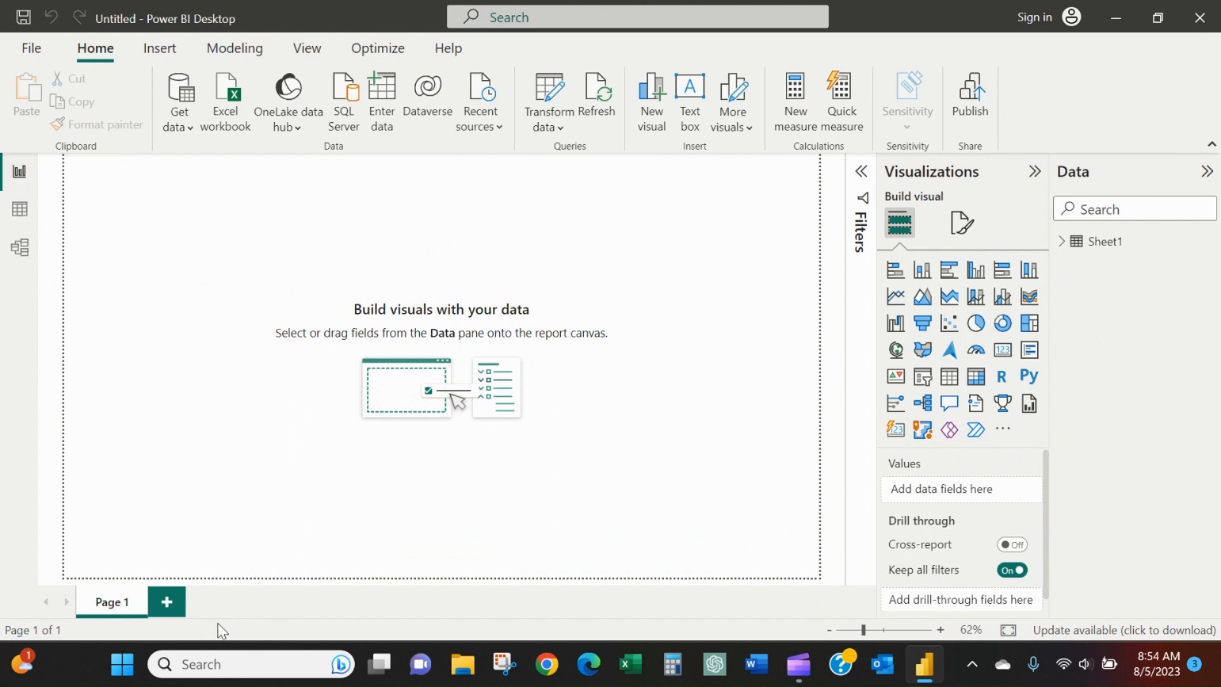
Add a second report page and delete it again.
{"action": "left_click", "coordinate": [168, 602]}
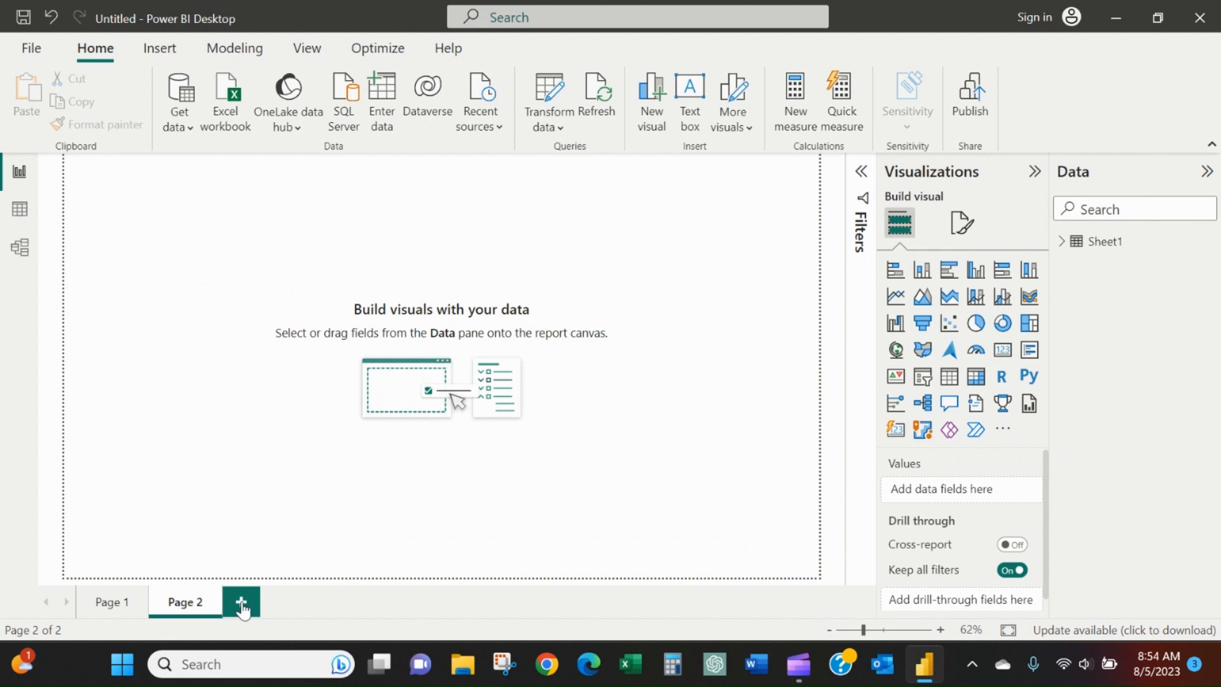
{"action": "right_click", "coordinate": [202, 604]}
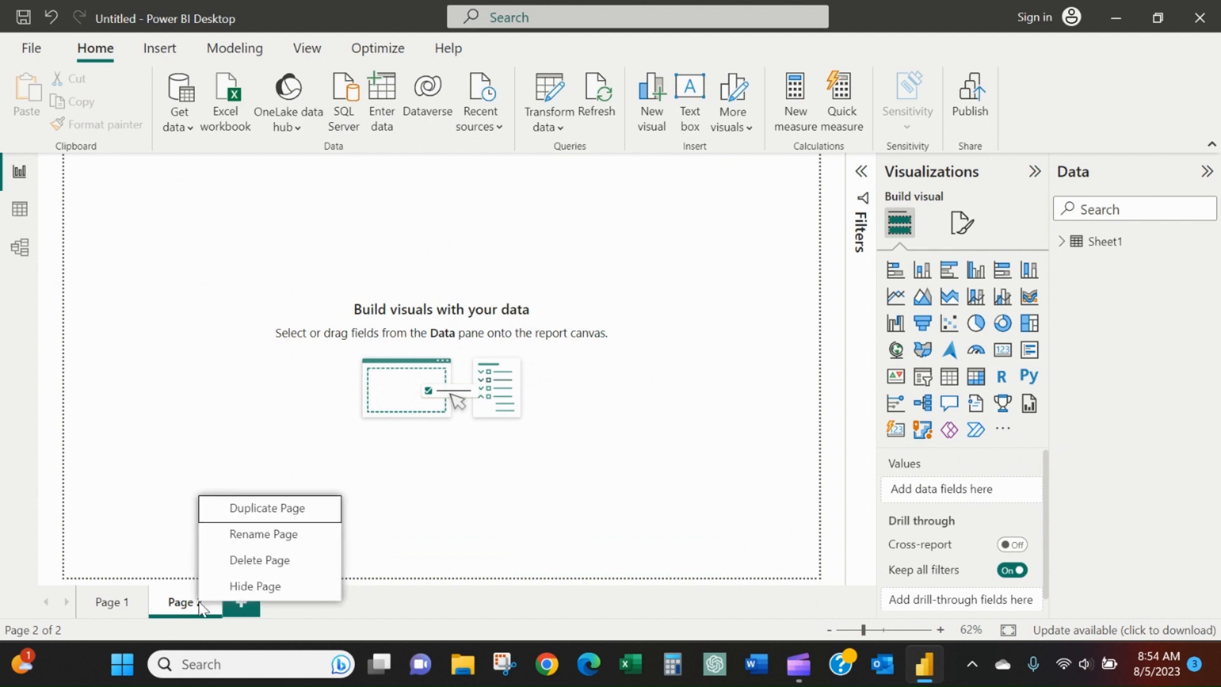
{"action": "left_click", "coordinate": [279, 562]}
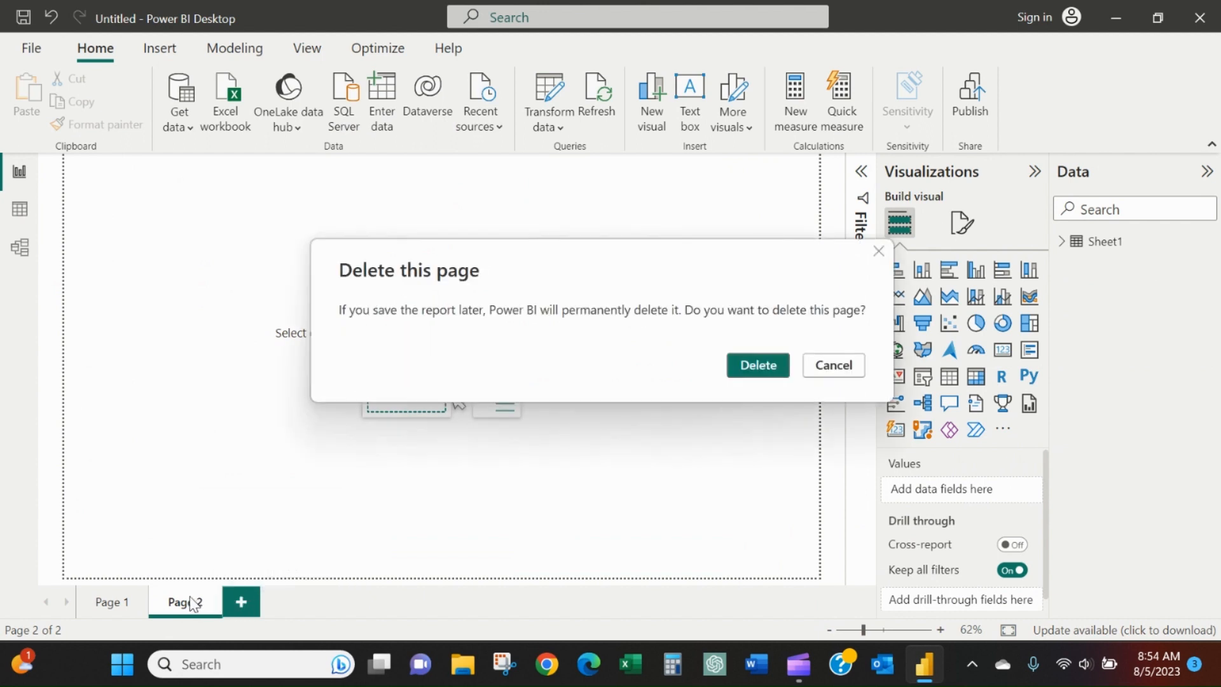
{"action": "left_click", "coordinate": [754, 366]}
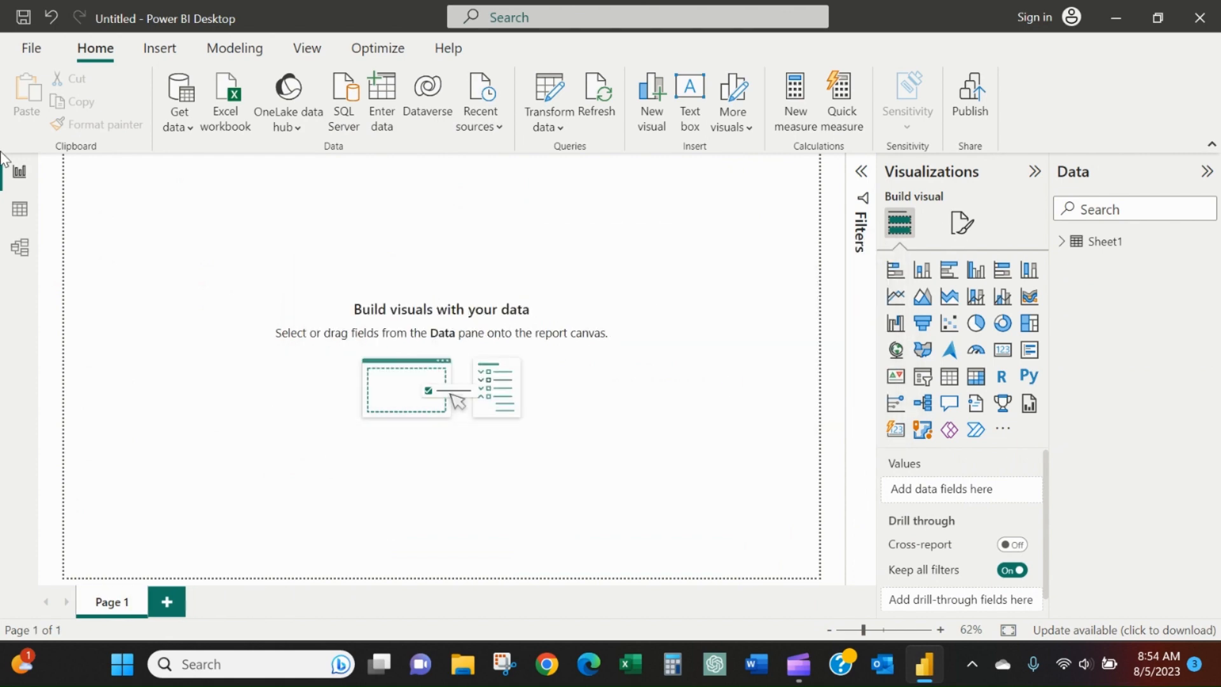
Examine Sheet1's rows and fields in the data view and its table card in the model view, returning to the report.
{"action": "left_click", "coordinate": [19, 209]}
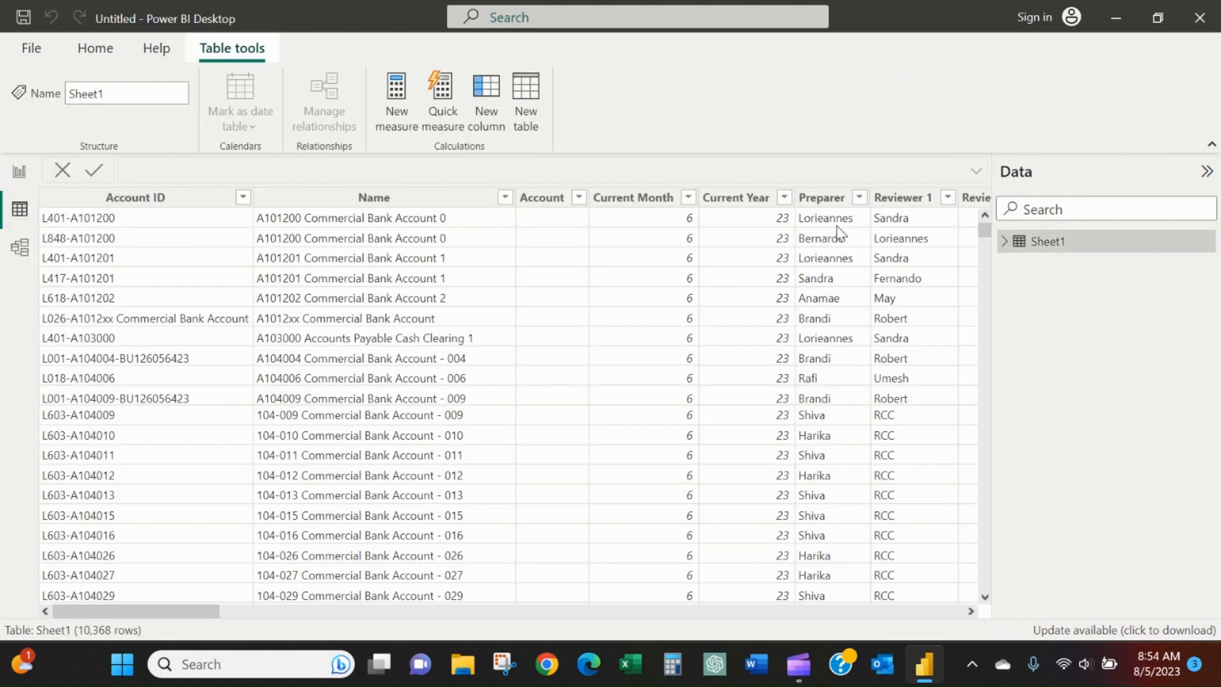
{"action": "left_click", "coordinate": [1005, 241]}
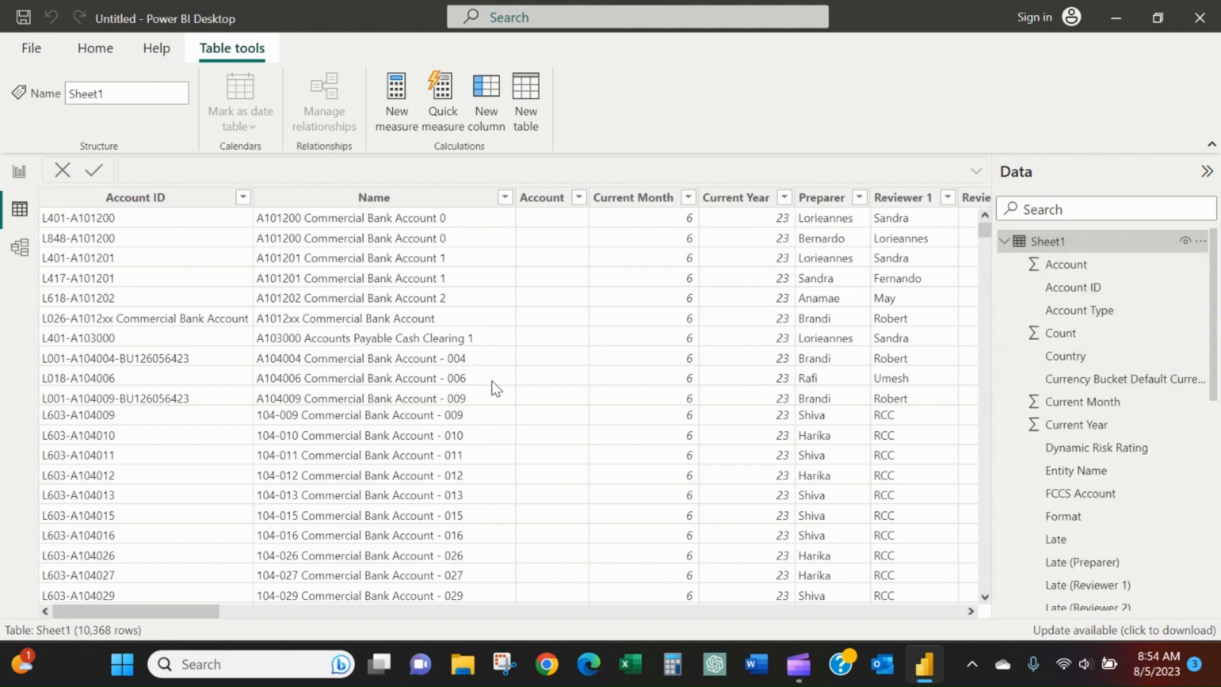
{"action": "left_click", "coordinate": [20, 247]}
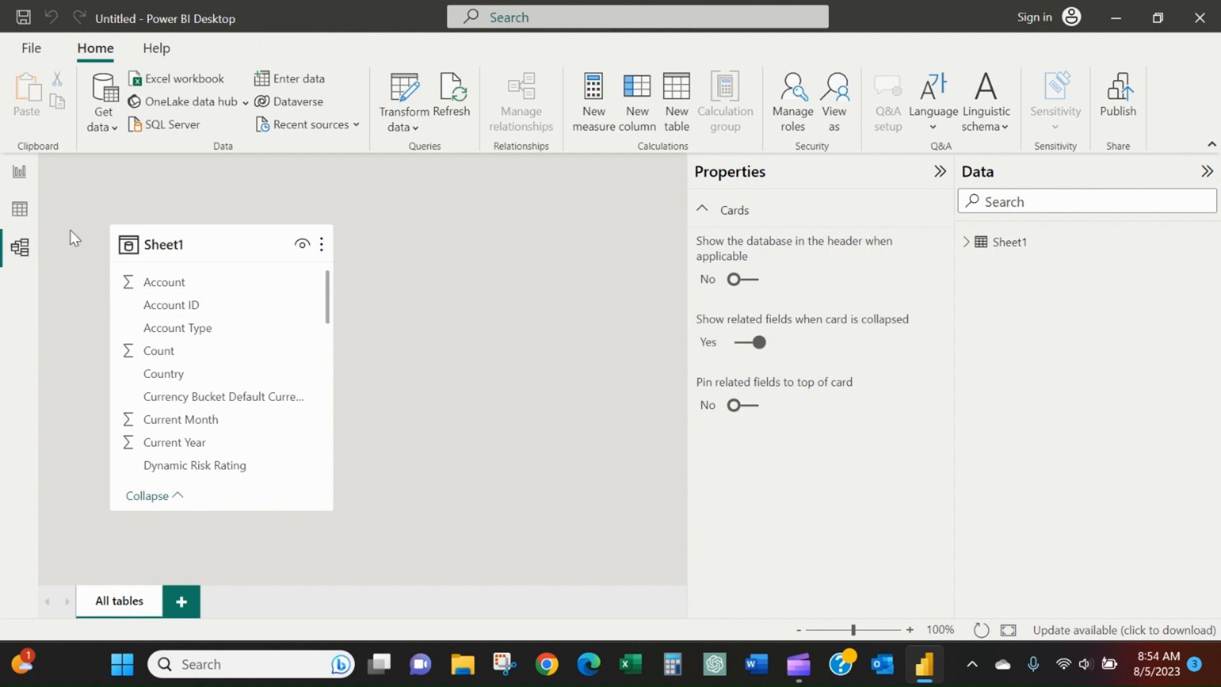
{"action": "left_click", "coordinate": [21, 209]}
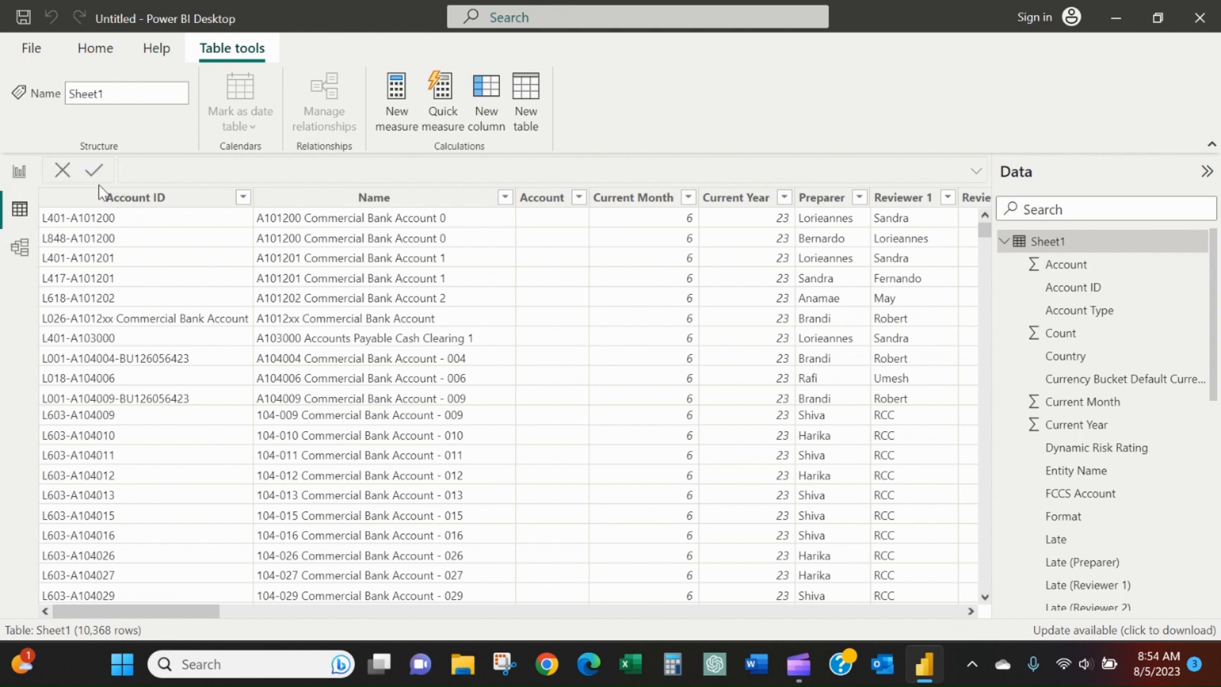
{"action": "left_click", "coordinate": [20, 172]}
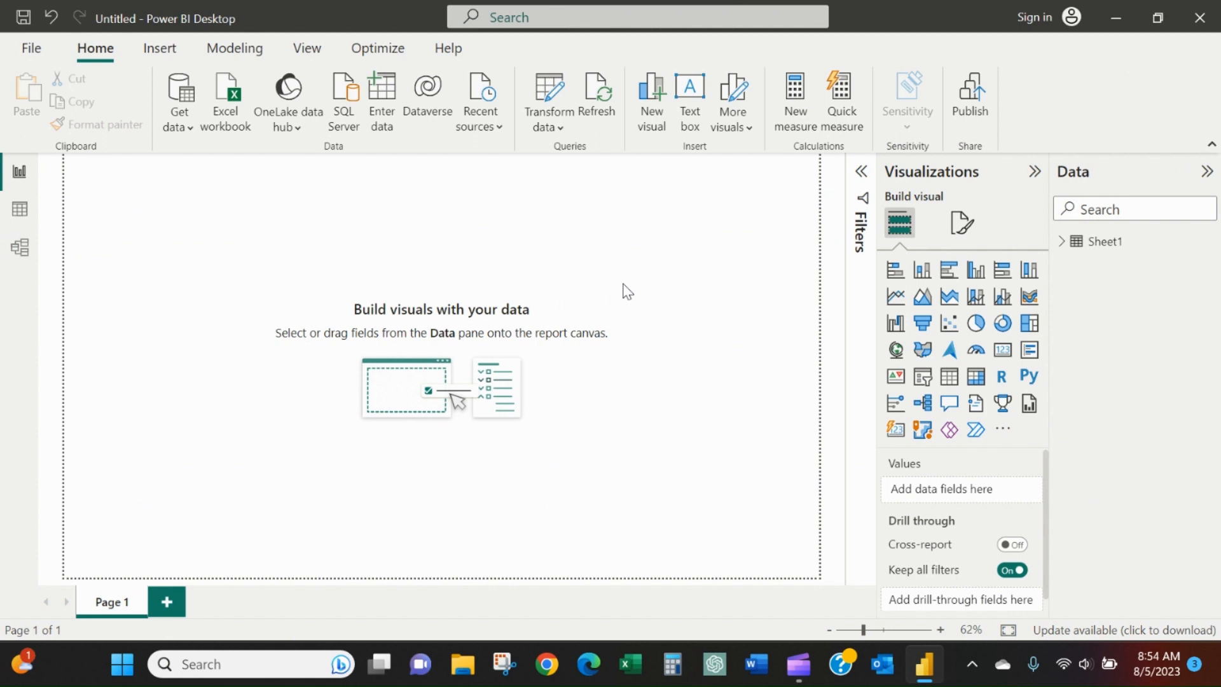
Insert a text box on Page 1 containing the title "Monthly Account Reconciliation Status".
{"action": "left_click", "coordinate": [153, 56]}
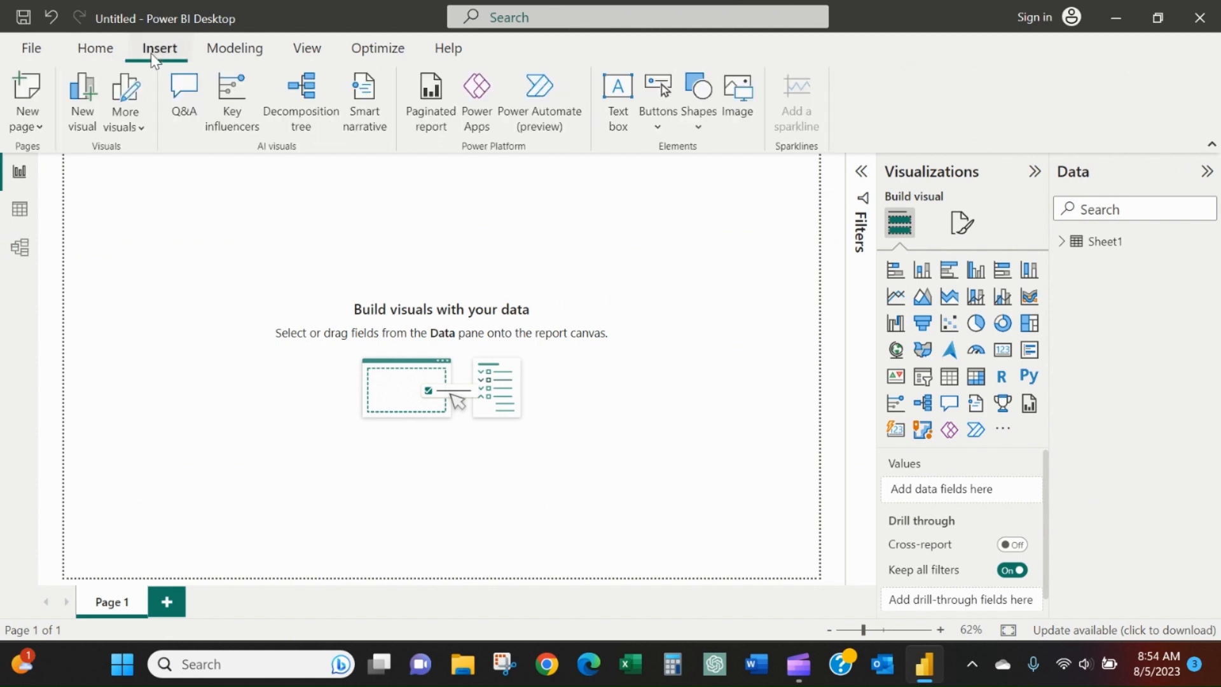
{"action": "left_click", "coordinate": [617, 96]}
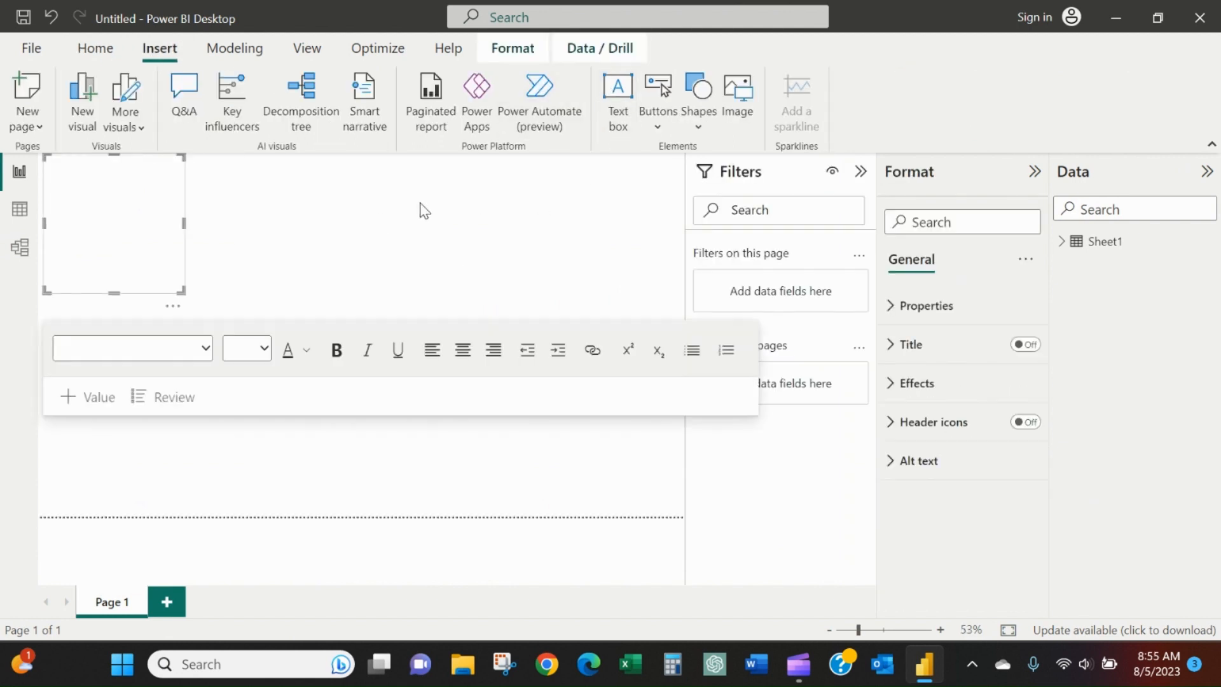
{"action": "left_click", "coordinate": [100, 208]}
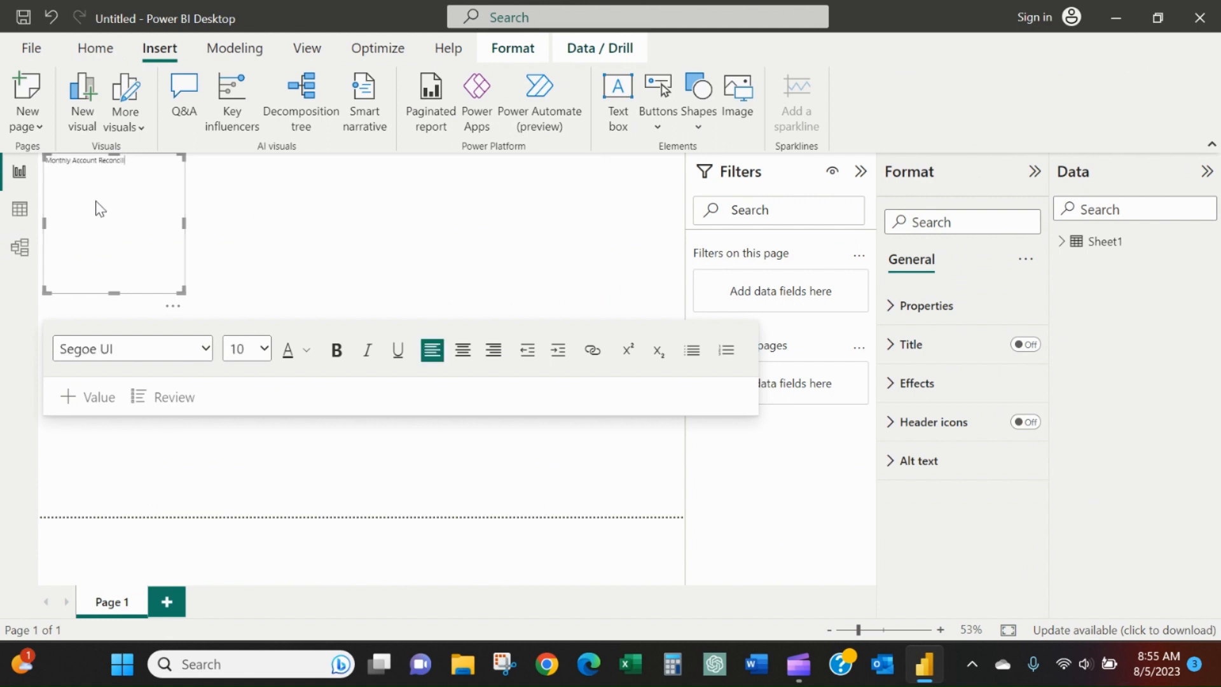
{"action": "type", "text": "Monthly Account Reconciliation Status"}
{"action": "right_click", "coordinate": [119, 162]}
{"action": "double_click", "coordinate": [111, 163]}
{"action": "type", "text": "Reconciliation"}
Set the title text to font size 44 and resize its box to a single-line banner about 1081 wide.
{"action": "triple_click", "coordinate": [127, 161]}
{"action": "left_click", "coordinate": [247, 349]}
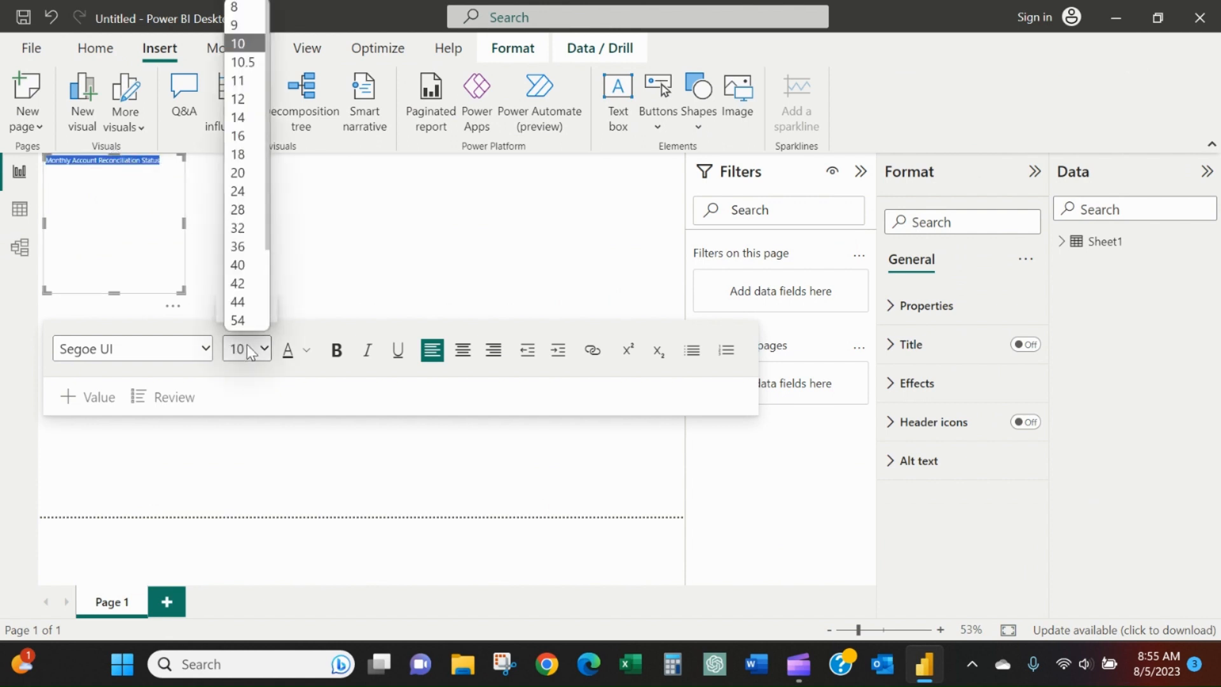
{"action": "left_click", "coordinate": [252, 298]}
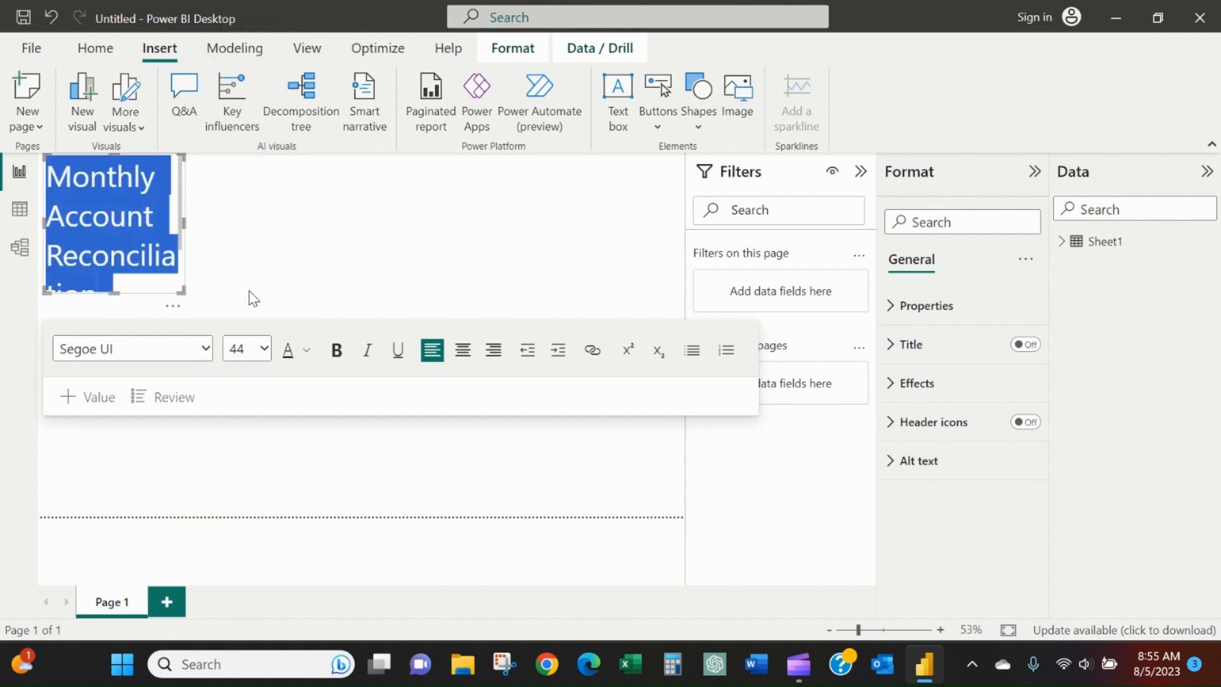
{"action": "left_click_drag", "start_coordinate": [183, 223], "coordinate": [592, 235]}
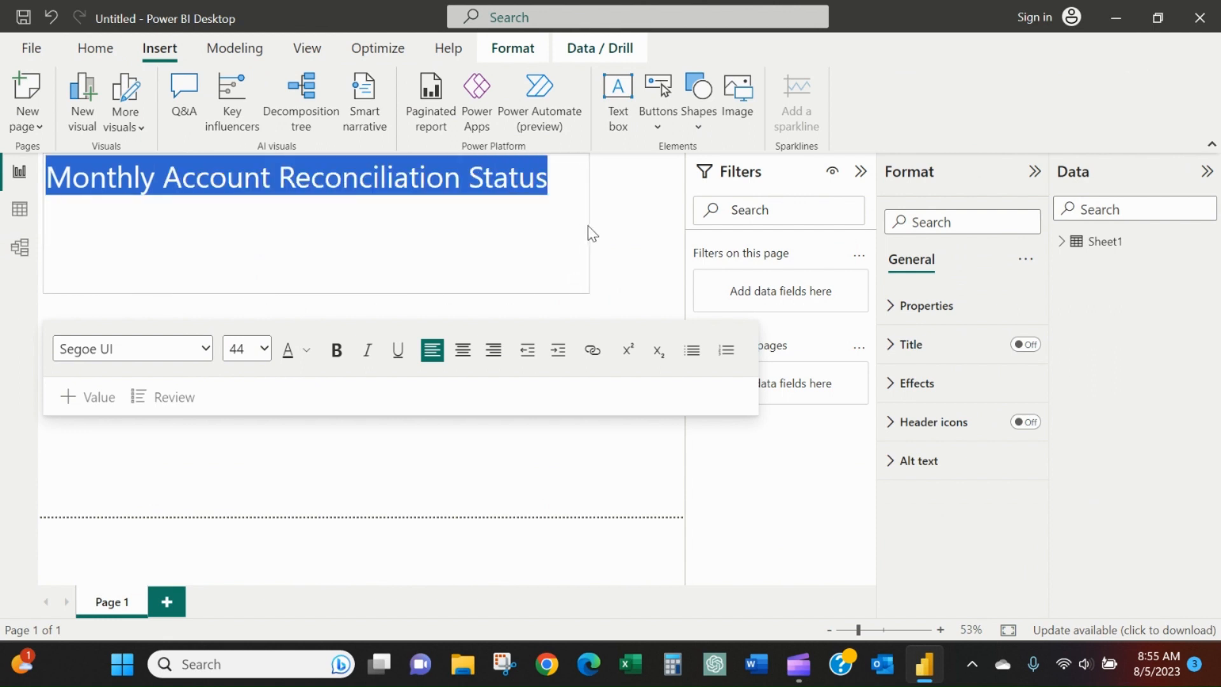
{"action": "left_click_drag", "start_coordinate": [316, 293], "coordinate": [323, 197]}
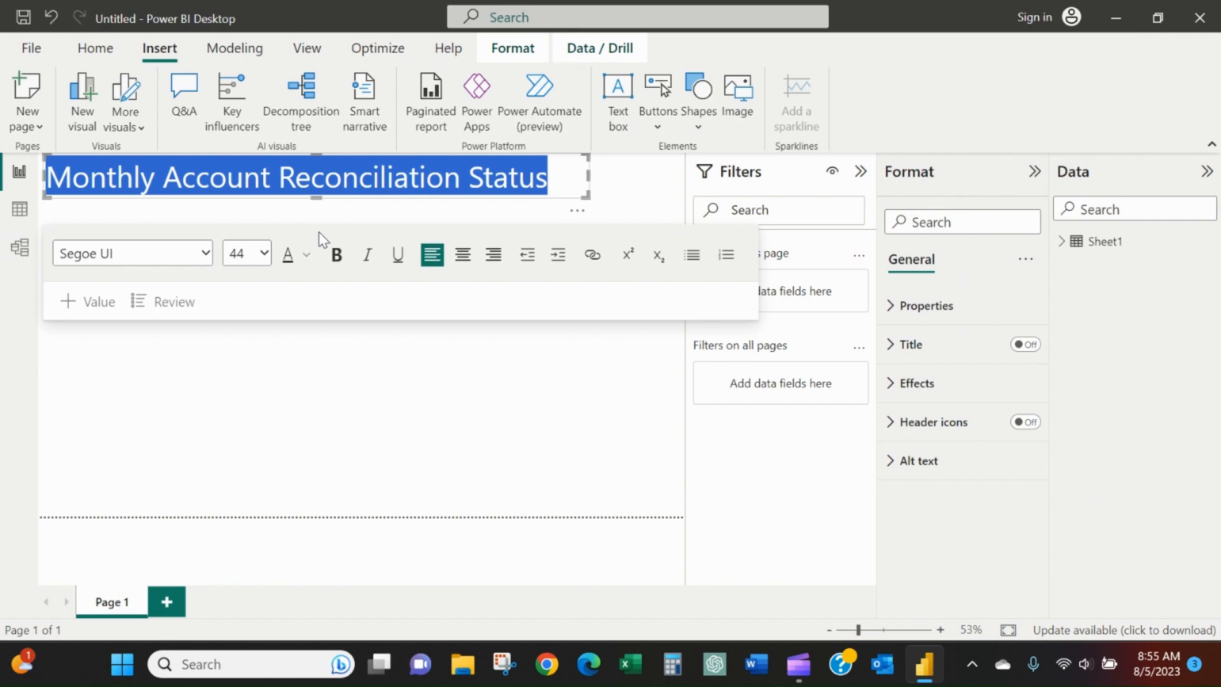
Change the title text's font color to white.
{"action": "left_click", "coordinate": [310, 255]}
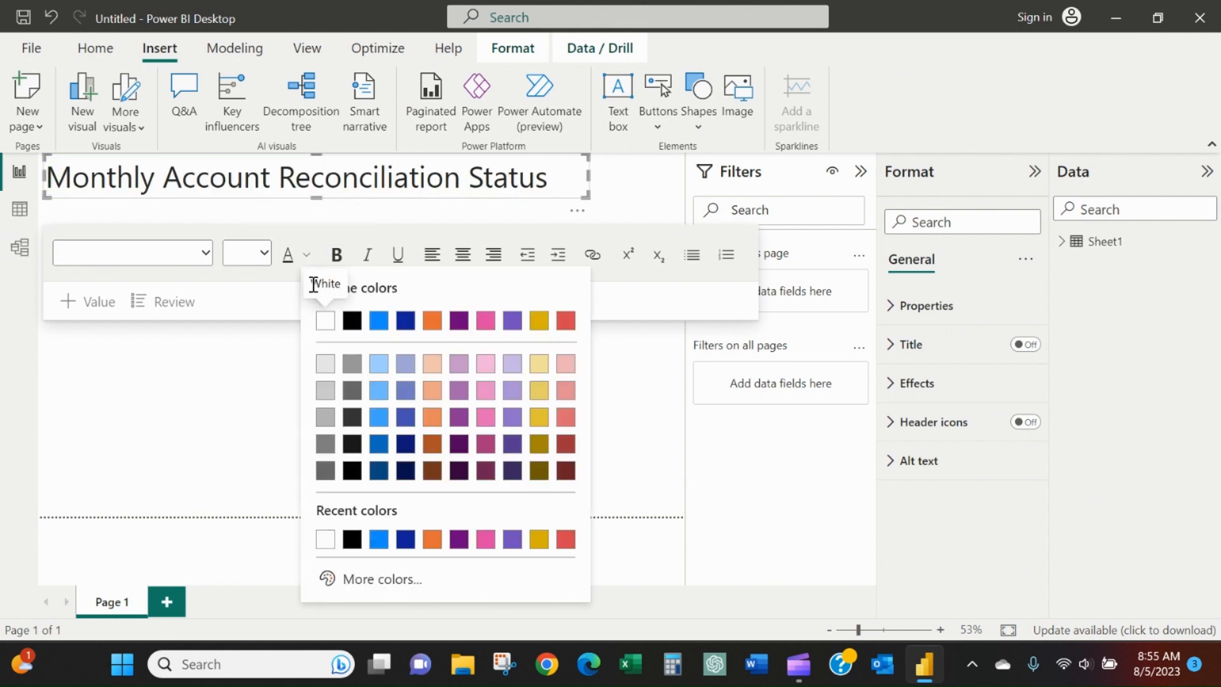
{"action": "left_click", "coordinate": [327, 323]}
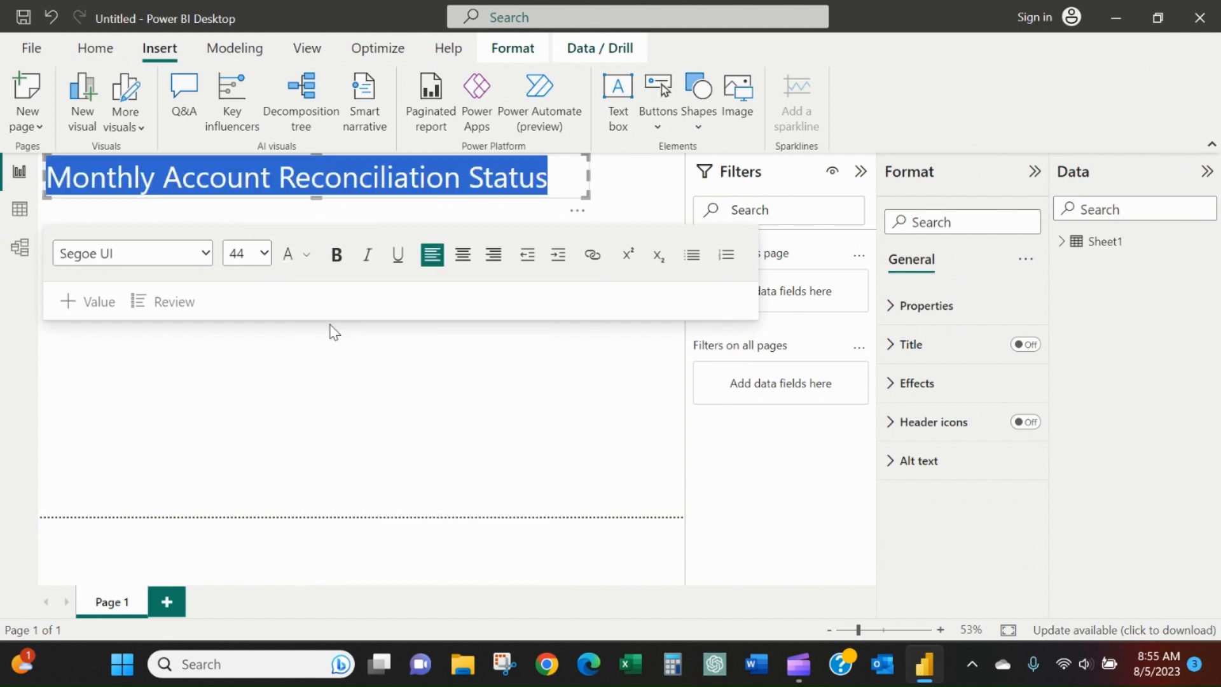
{"action": "left_click", "coordinate": [497, 341]}
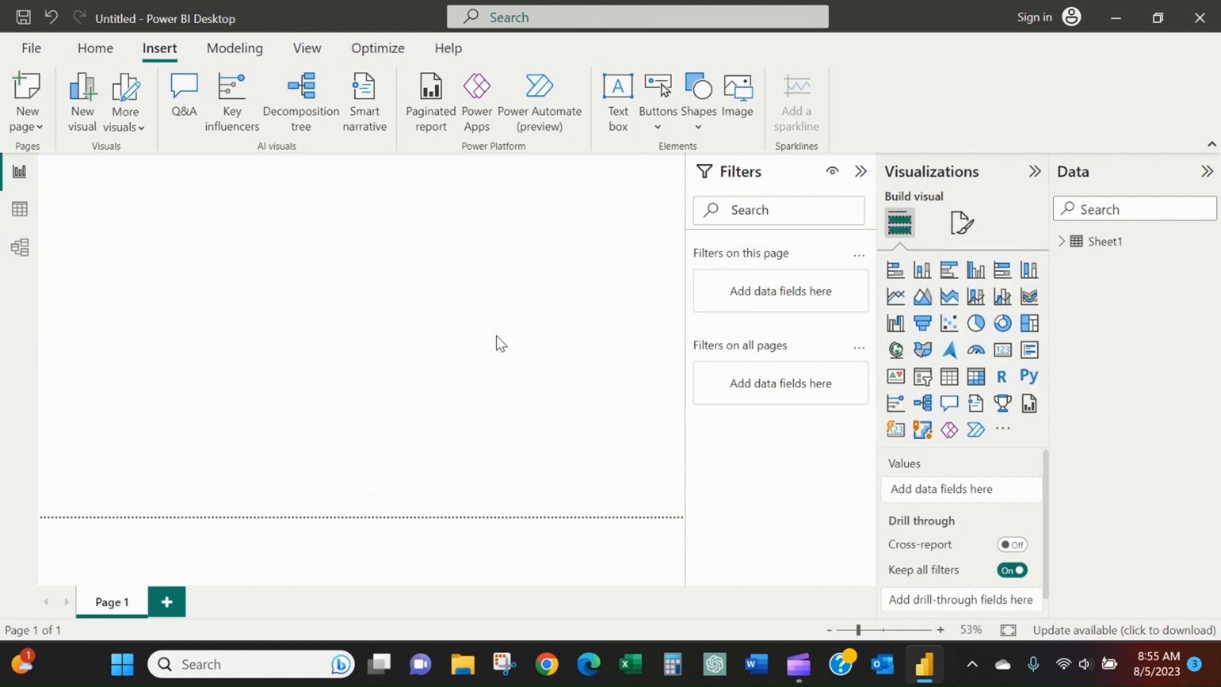
Select the title text box again and expand the field list of Sheet1.
{"action": "left_click", "coordinate": [428, 176]}
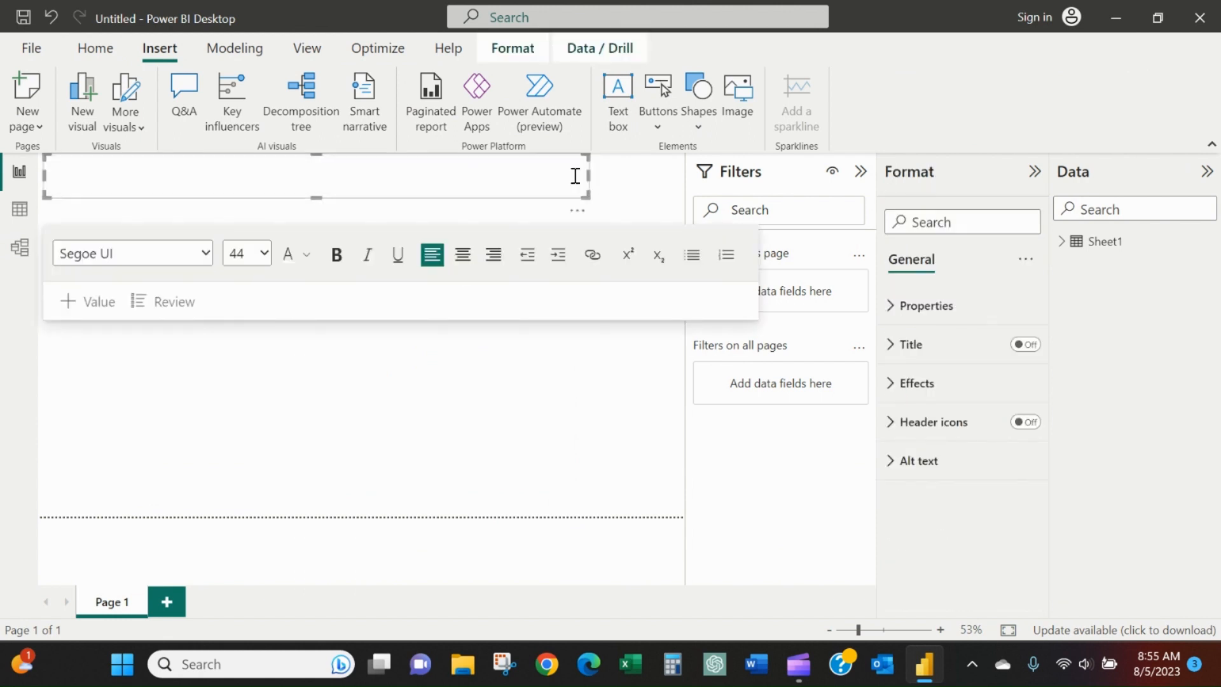
{"action": "left_click", "coordinate": [914, 184]}
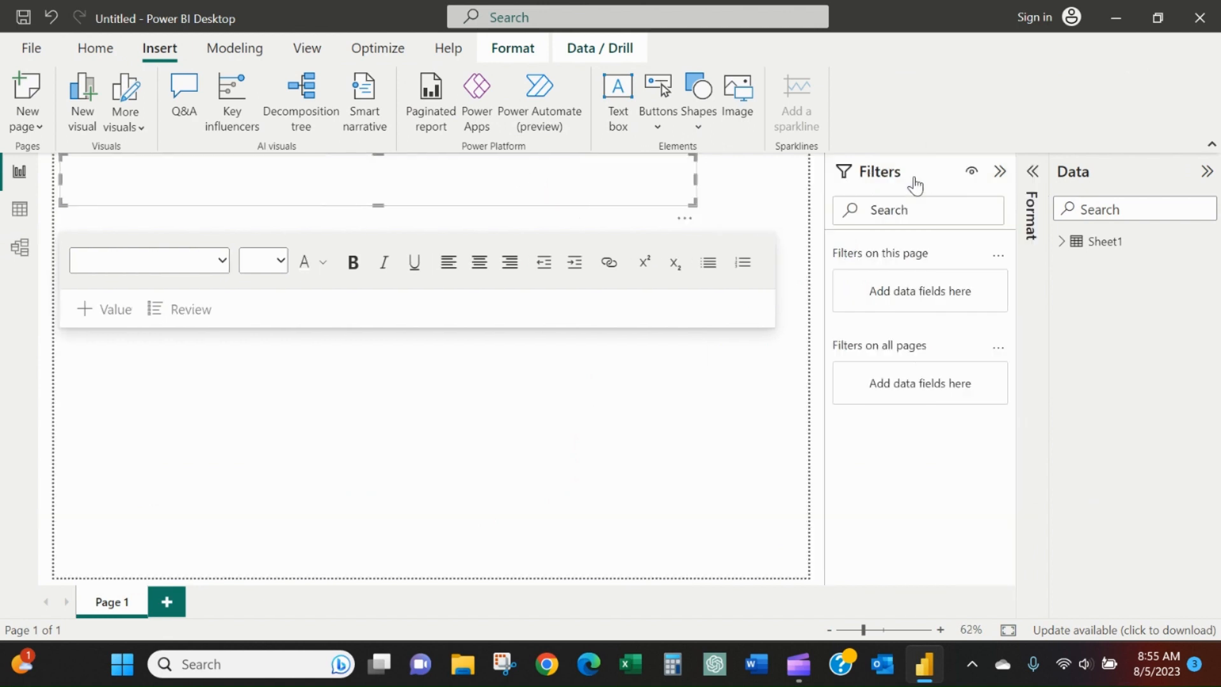
{"action": "left_click", "coordinate": [1021, 186]}
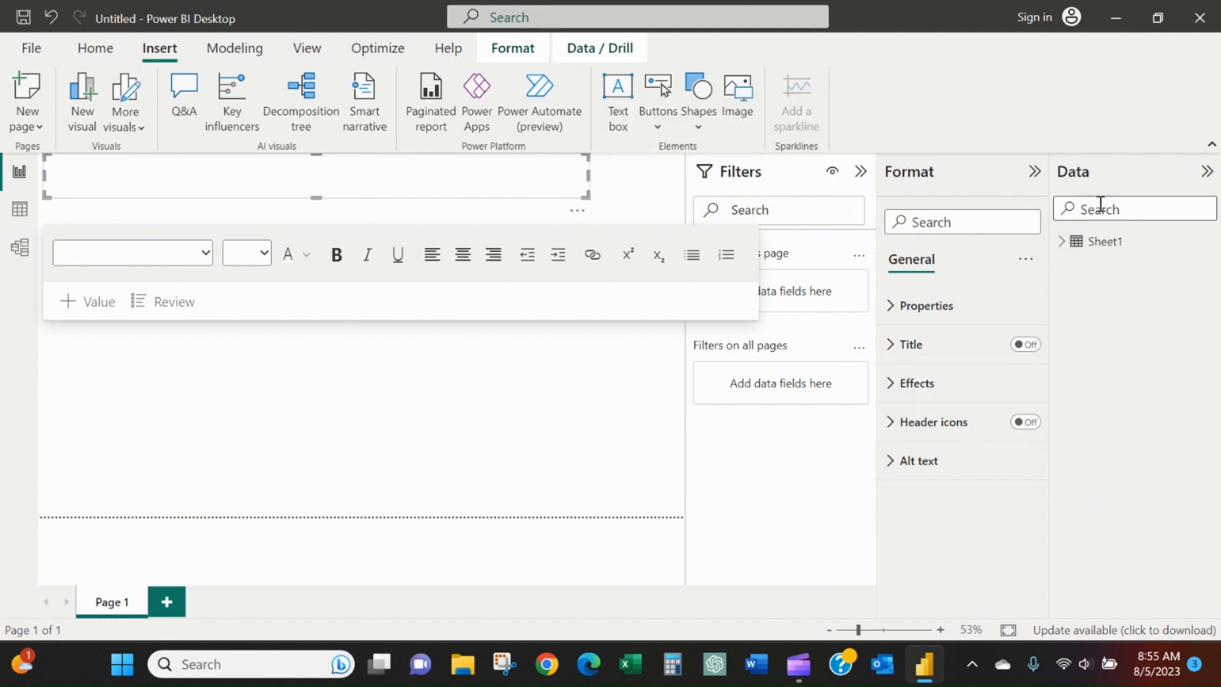
{"action": "left_click", "coordinate": [1062, 242]}
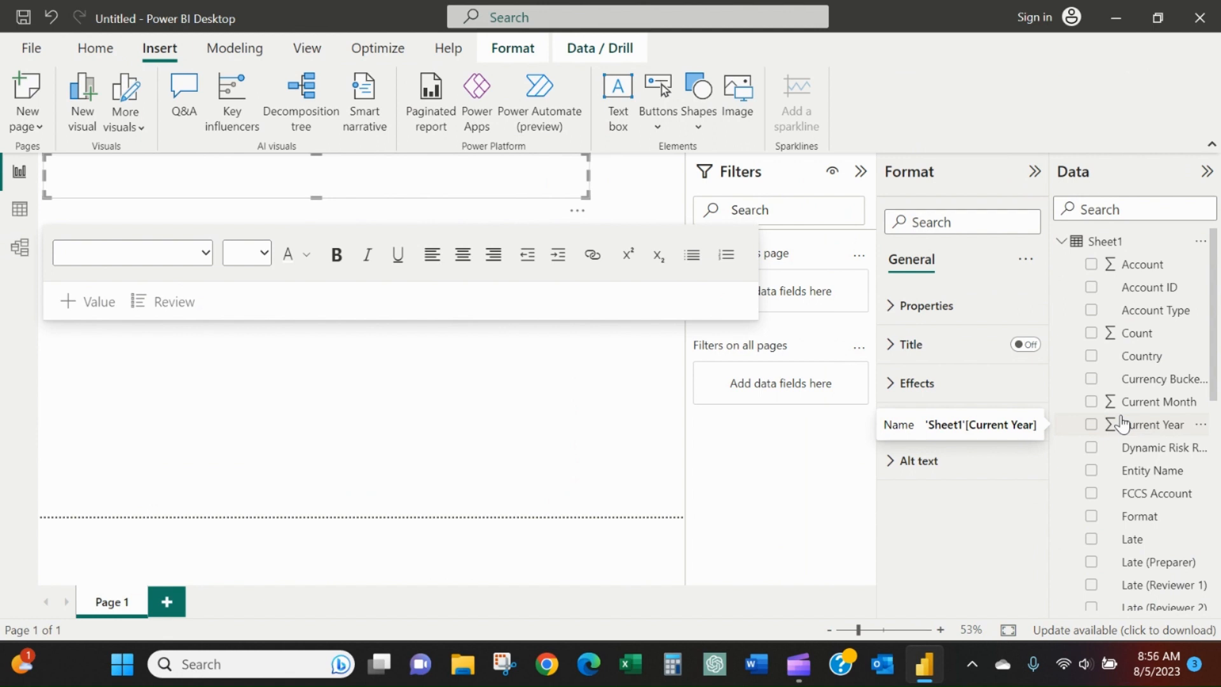
Give the title text box a near-black background using the dark recent color in its background effects, and deselect it.
{"action": "left_click", "coordinate": [921, 308]}
{"action": "scroll", "coordinate": [906, 353], "scroll_direction": "down", "scroll_amount": 1}
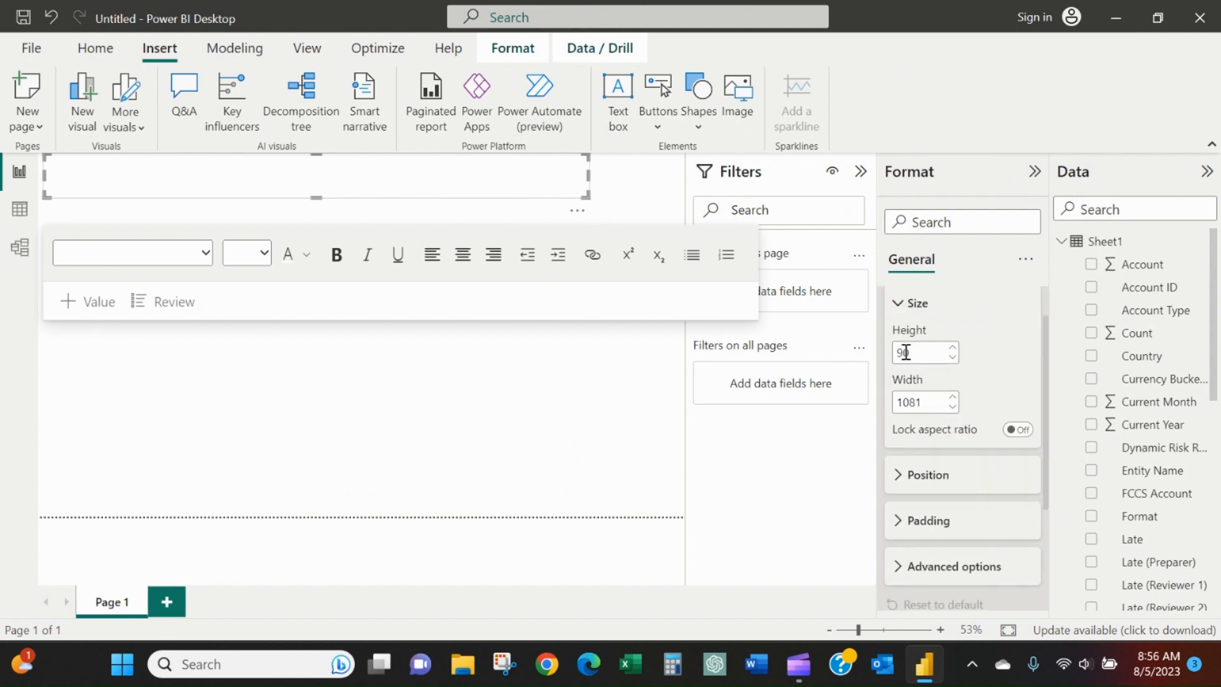
{"action": "left_click", "coordinate": [898, 490]}
{"action": "scroll", "coordinate": [896, 482], "scroll_direction": "down", "scroll_amount": 4}
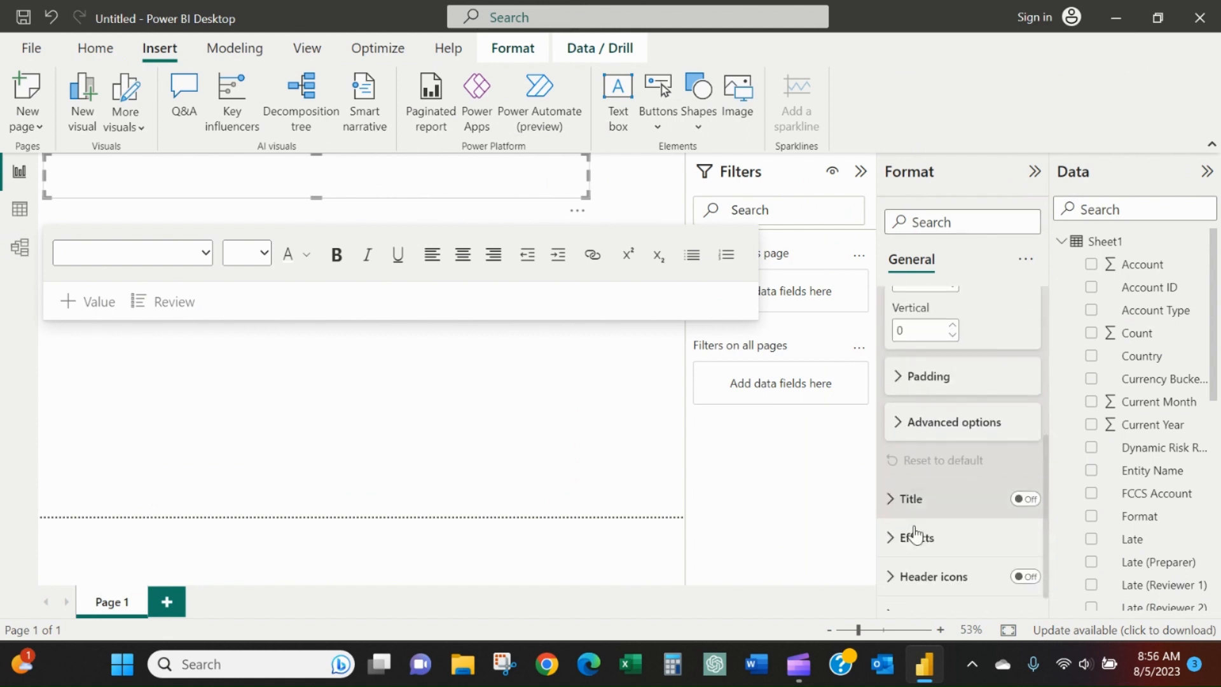
{"action": "left_click", "coordinate": [892, 506]}
{"action": "scroll", "coordinate": [891, 510], "scroll_direction": "down", "scroll_amount": 5}
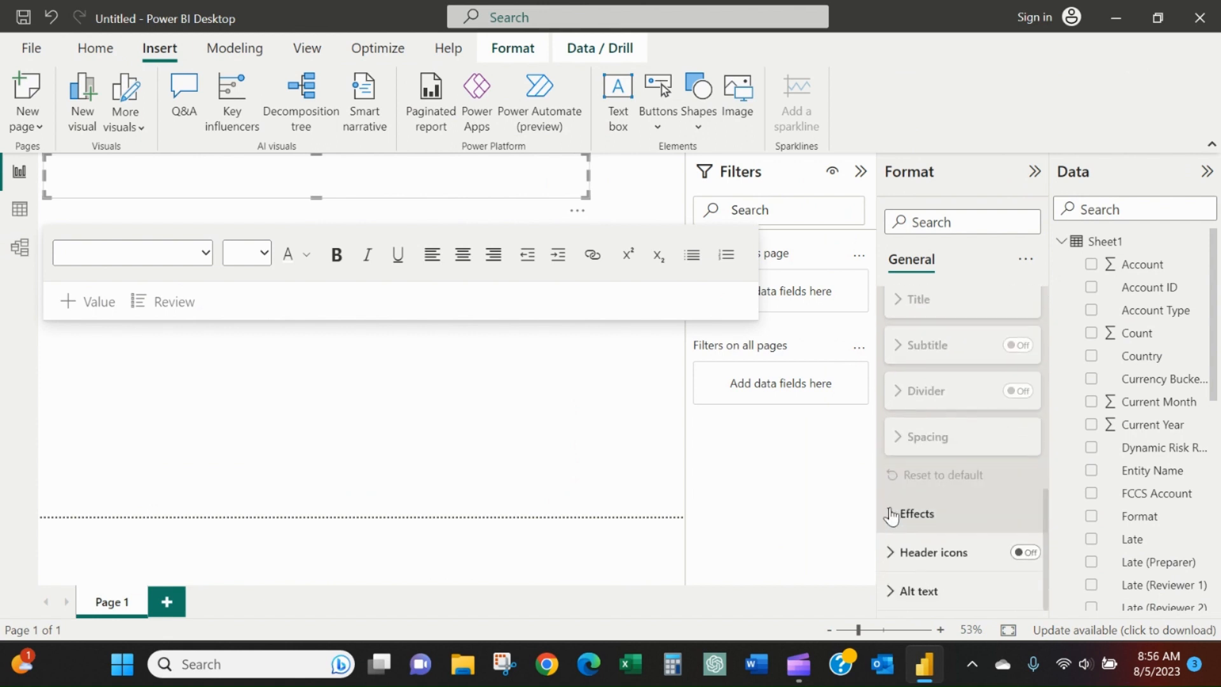
{"action": "left_click", "coordinate": [892, 514]}
{"action": "scroll", "coordinate": [890, 506], "scroll_direction": "down", "scroll_amount": 3}
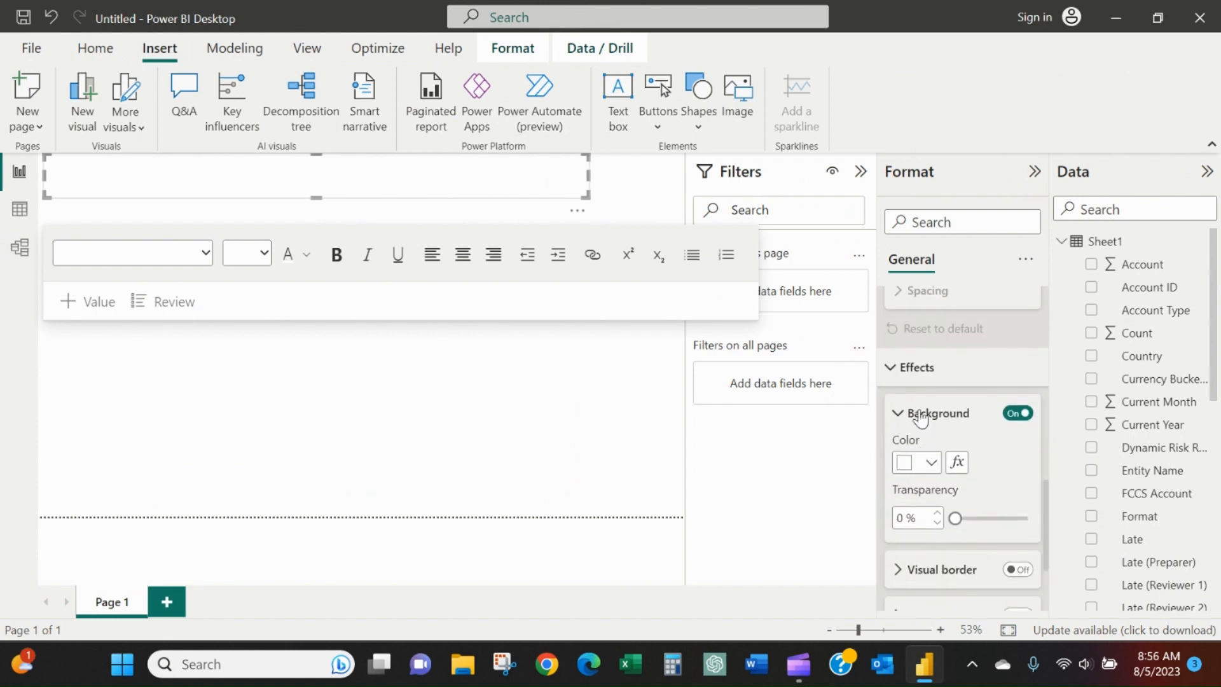
{"action": "left_click", "coordinate": [932, 463]}
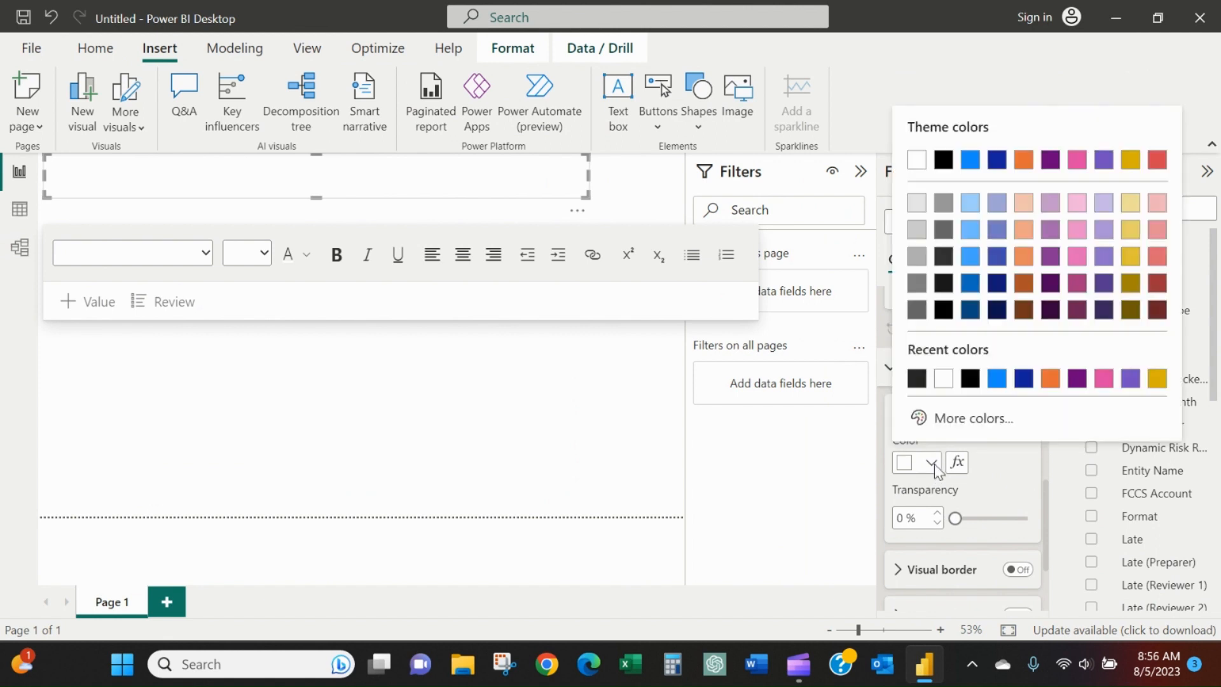
{"action": "left_click", "coordinate": [917, 378]}
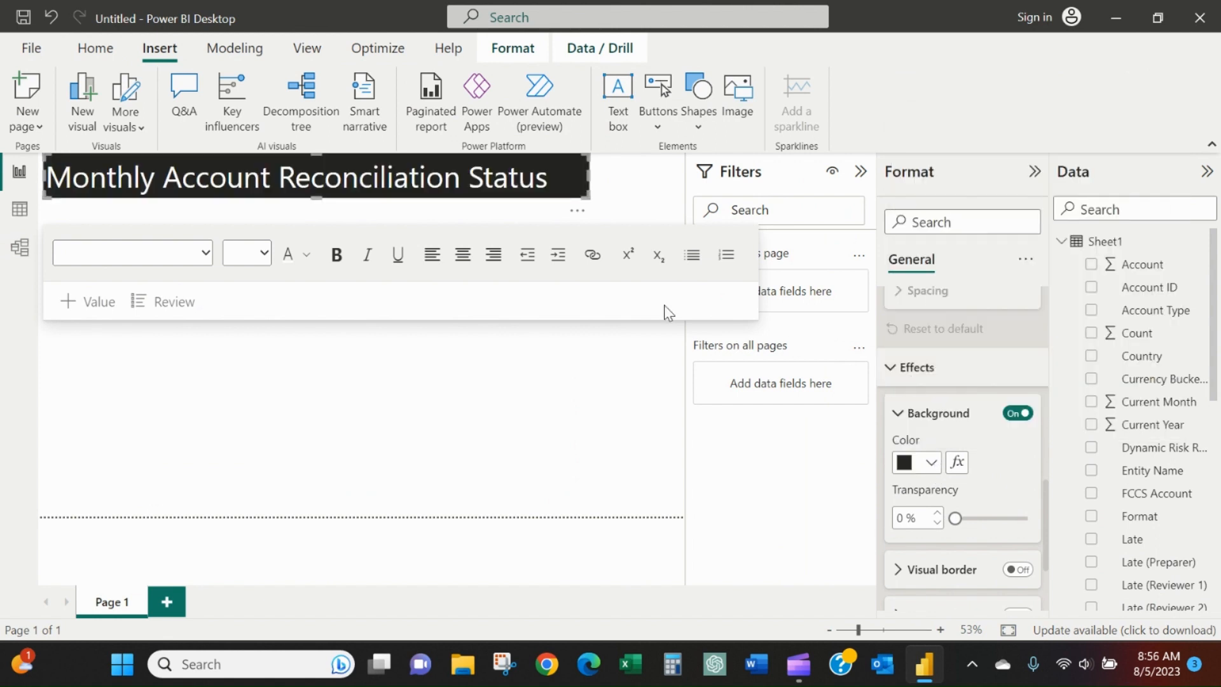
{"action": "left_click", "coordinate": [593, 368]}
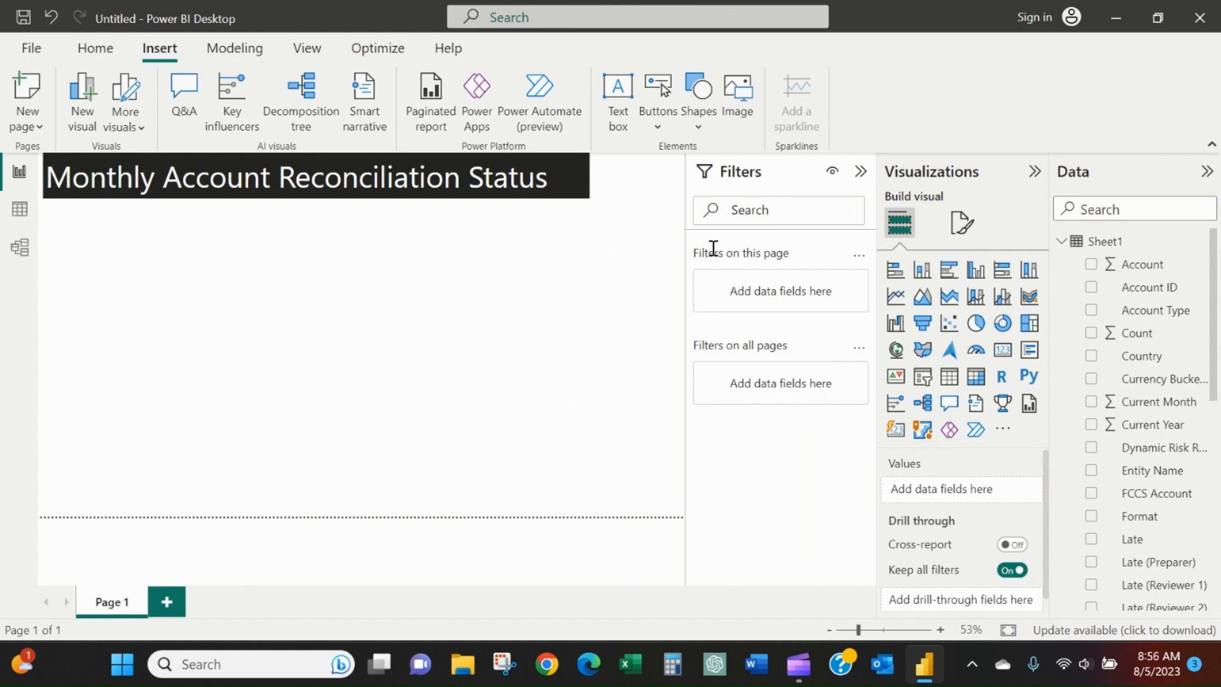
Add a gauge visual and enlarge it to the page's right edge and up to the title banner.
{"action": "left_click", "coordinate": [977, 350]}
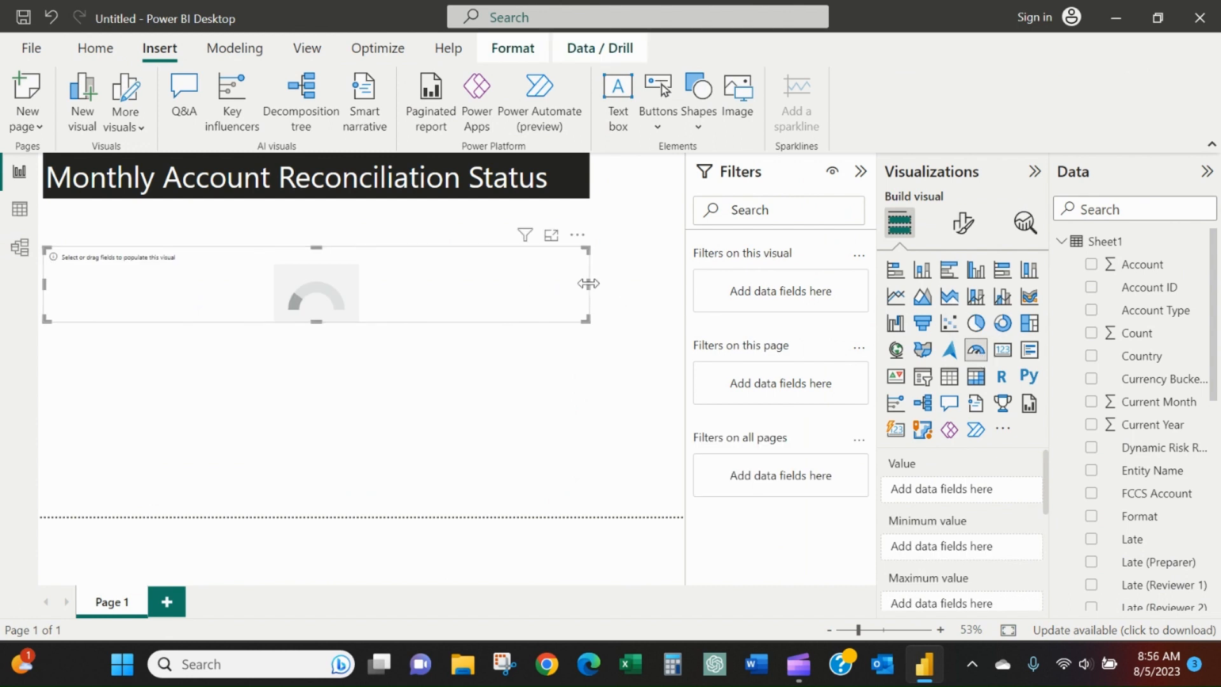
{"action": "left_click_drag", "start_coordinate": [588, 284], "coordinate": [683, 289]}
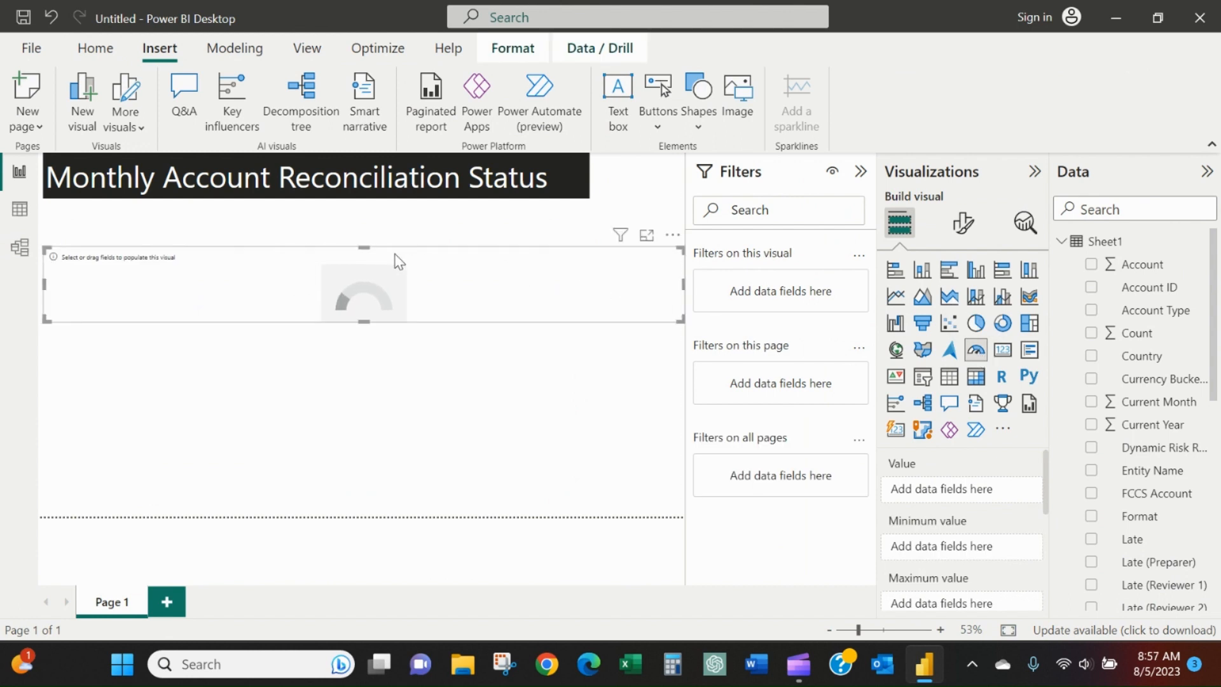
{"action": "left_click_drag", "start_coordinate": [363, 246], "coordinate": [363, 208]}
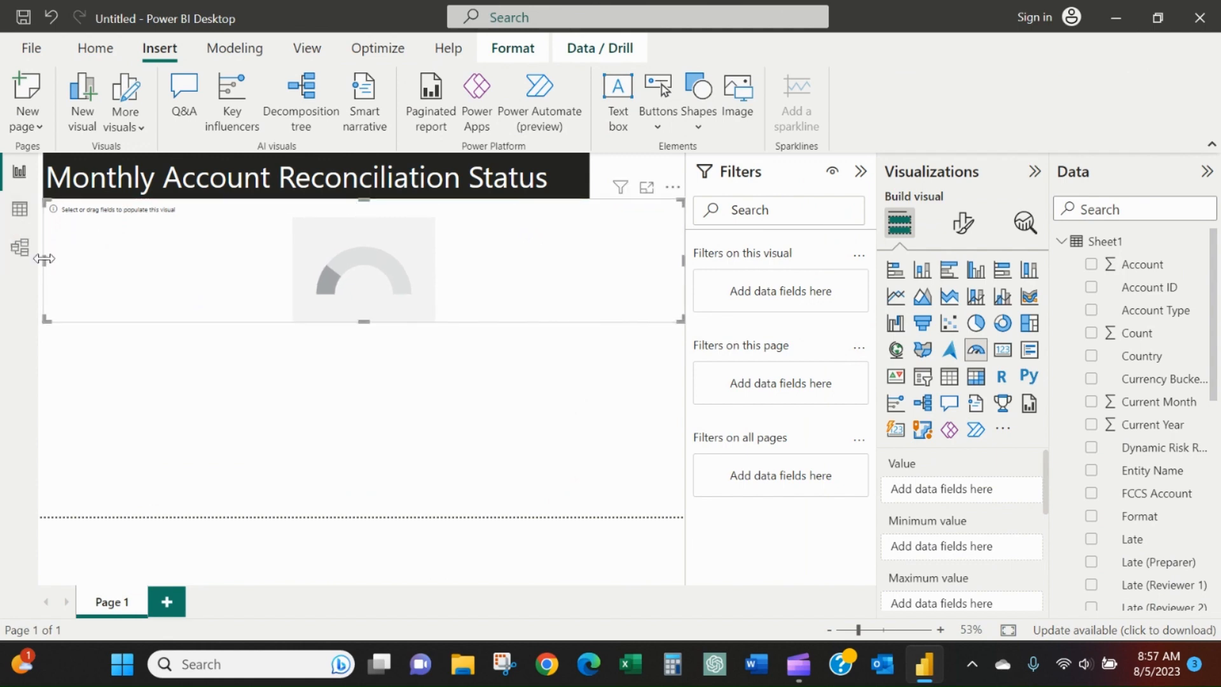
Extend the title text box to the page's left edge, in line with the gauge, and deselect it.
{"action": "left_click", "coordinate": [48, 181]}
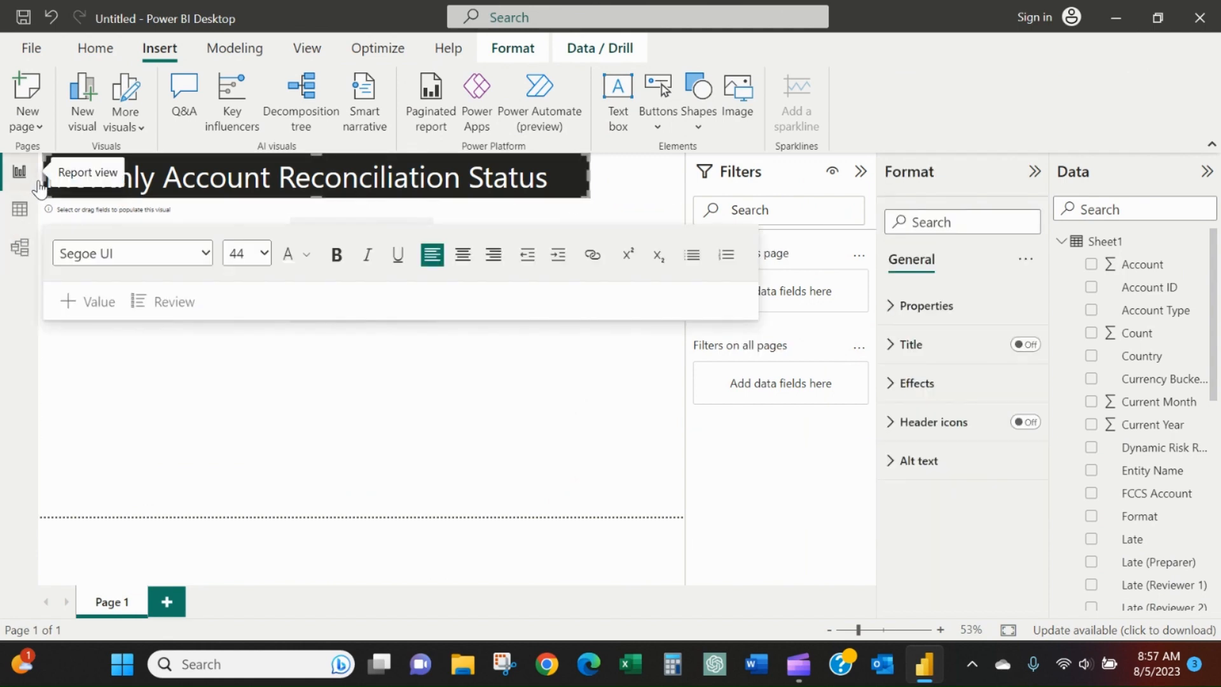
{"action": "left_click_drag", "start_coordinate": [40, 180], "coordinate": [34, 179]}
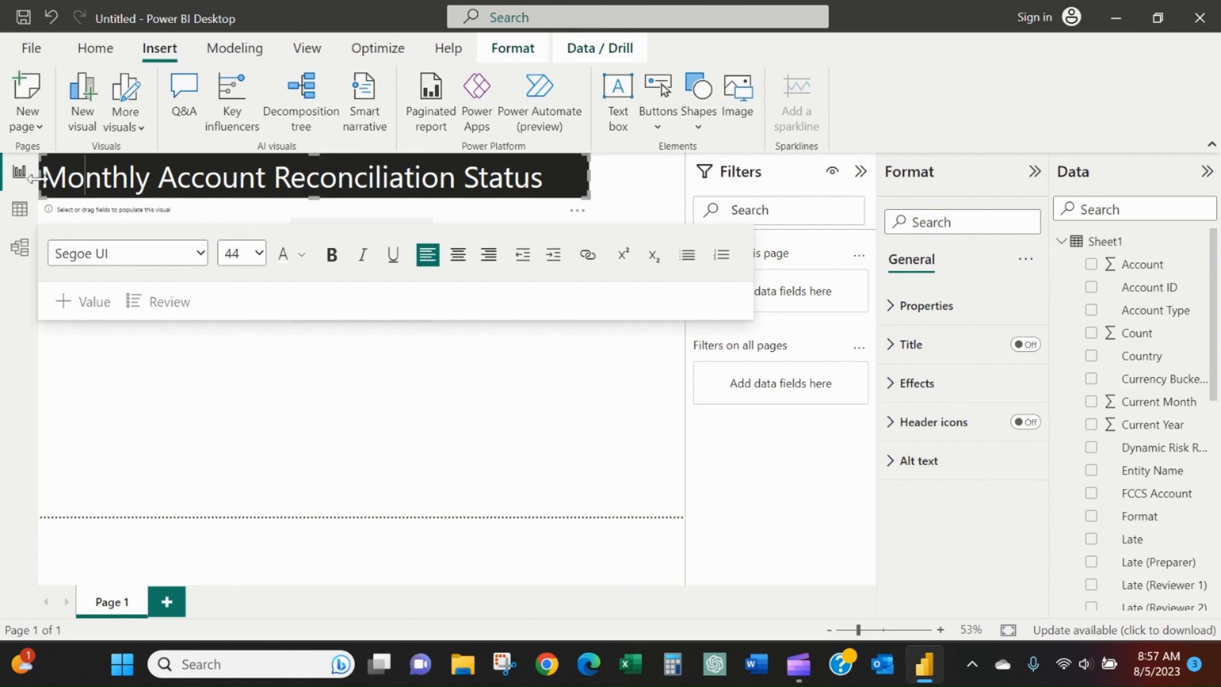
{"action": "left_click", "coordinate": [420, 420]}
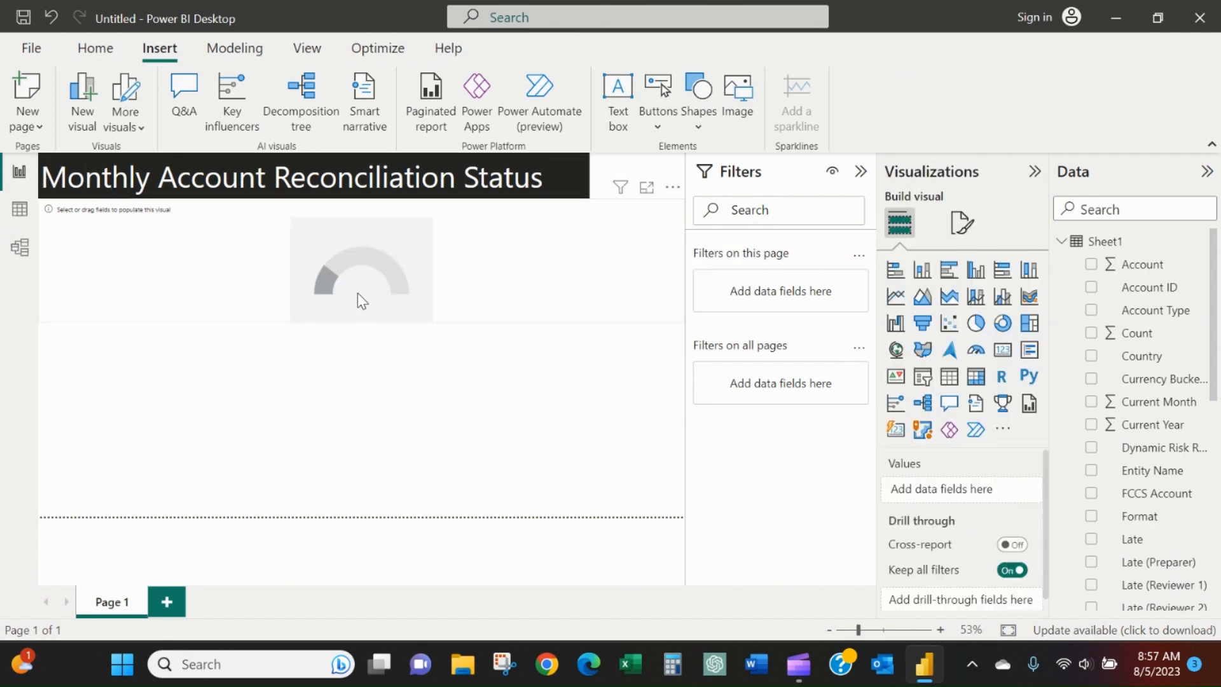
Assign the Count field of Sheet1 as the gauge's maximum value.
{"action": "left_click", "coordinate": [232, 271]}
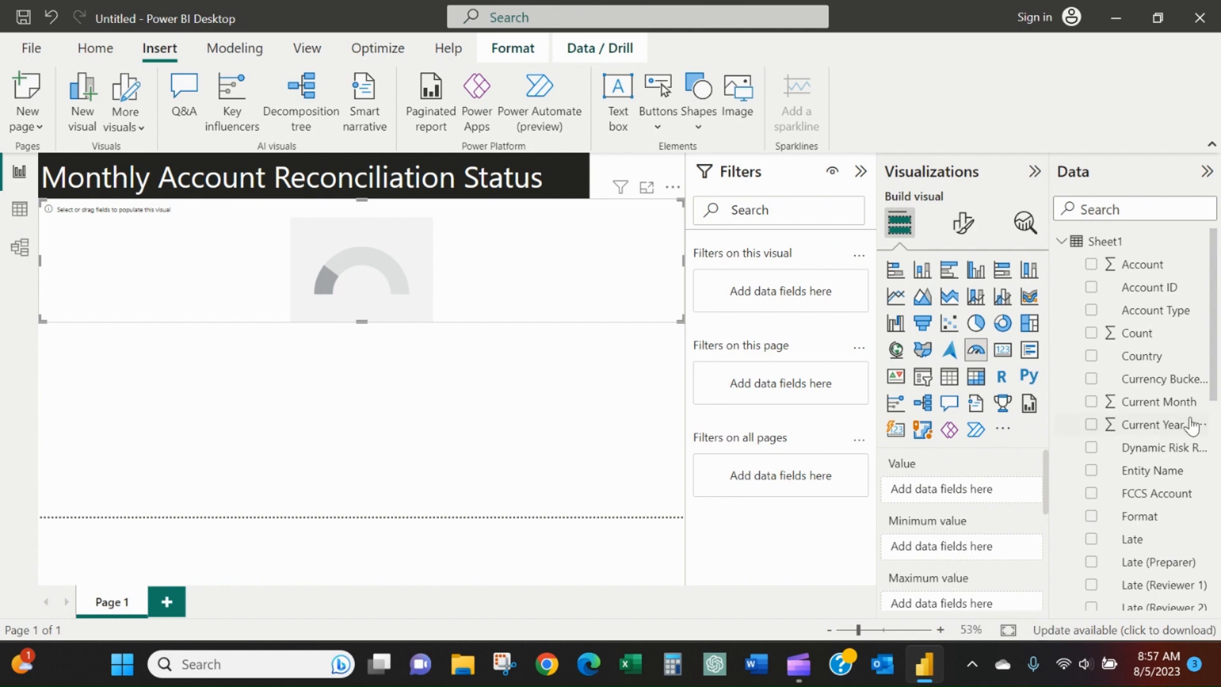
{"action": "scroll", "coordinate": [1163, 454], "scroll_direction": "down", "scroll_amount": 3}
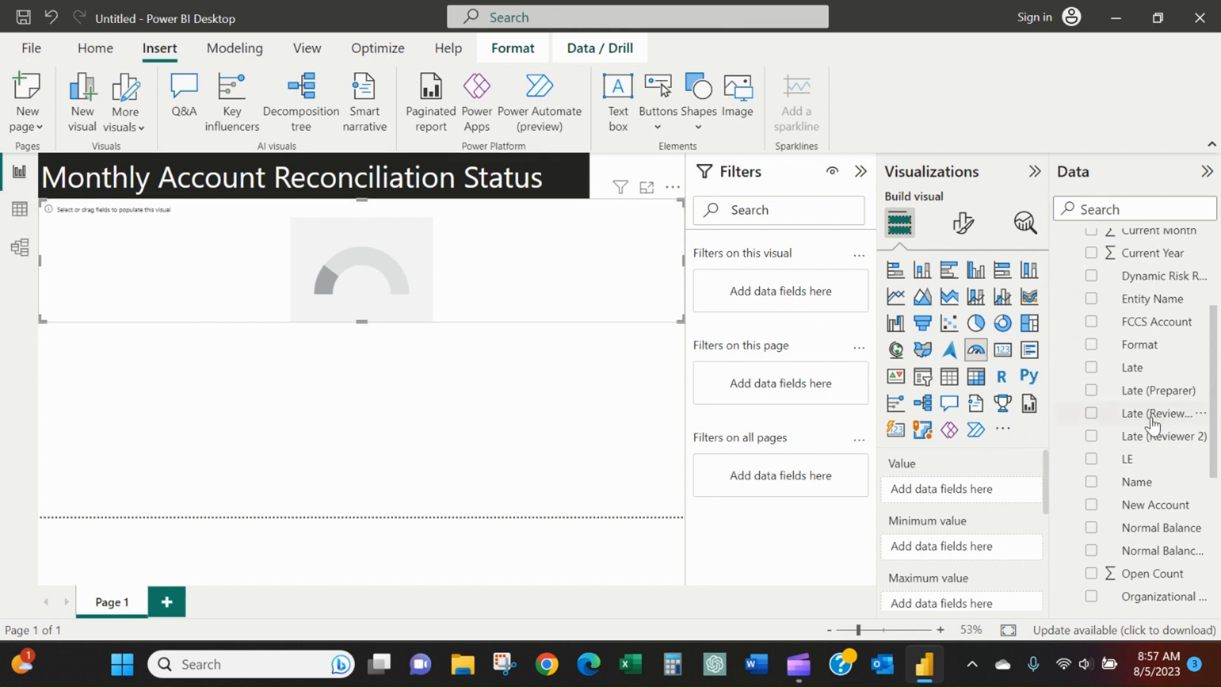
{"action": "scroll", "coordinate": [1153, 426], "scroll_direction": "down", "scroll_amount": 5}
{"action": "scroll", "coordinate": [1153, 426], "scroll_direction": "up", "scroll_amount": 8}
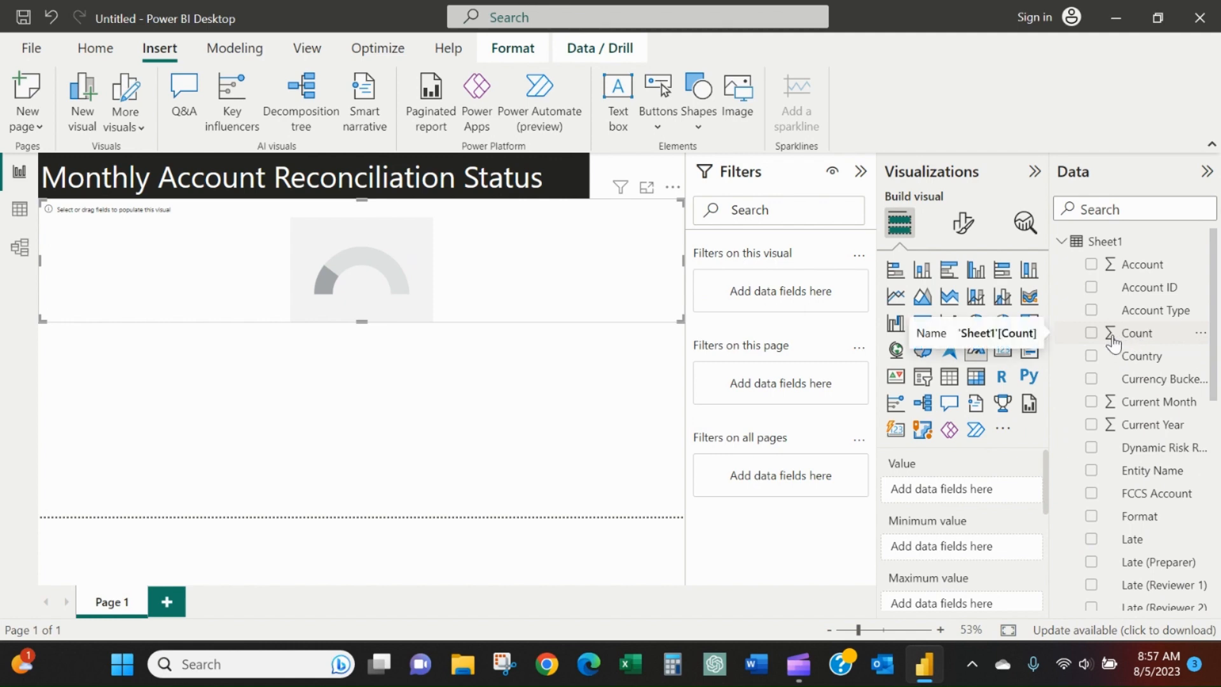
{"action": "left_click_drag", "start_coordinate": [1112, 338], "coordinate": [965, 601]}
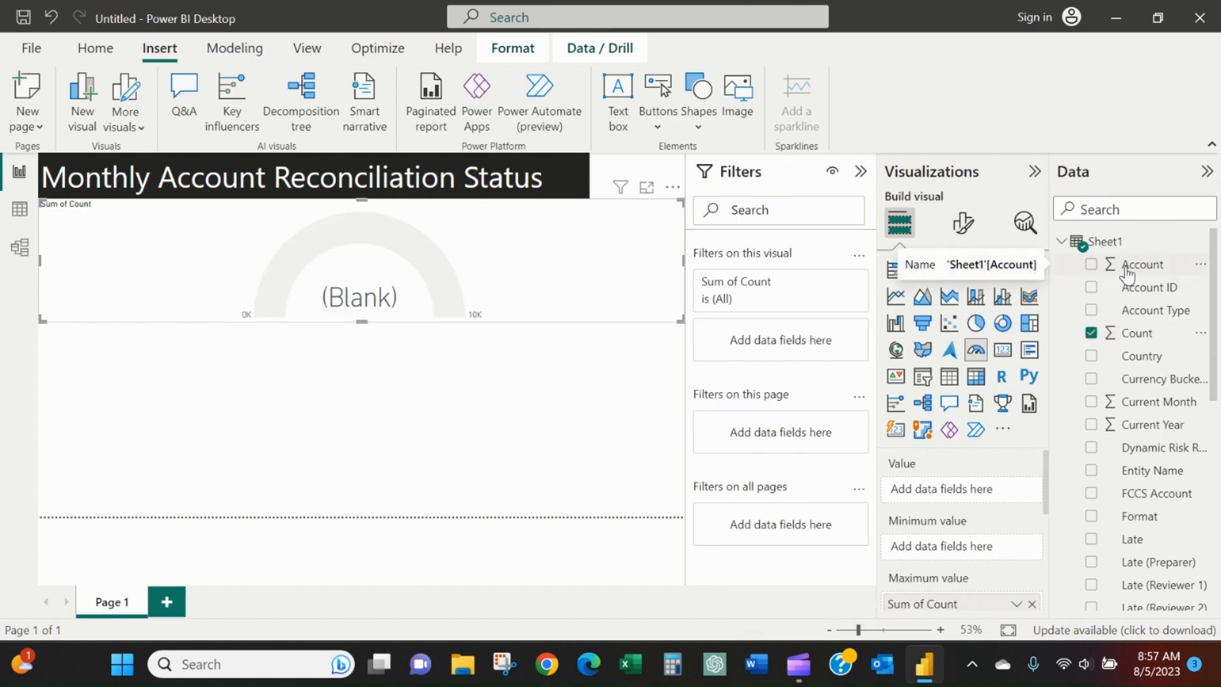
{"action": "left_click_drag", "start_coordinate": [1128, 275], "coordinate": [456, 314]}
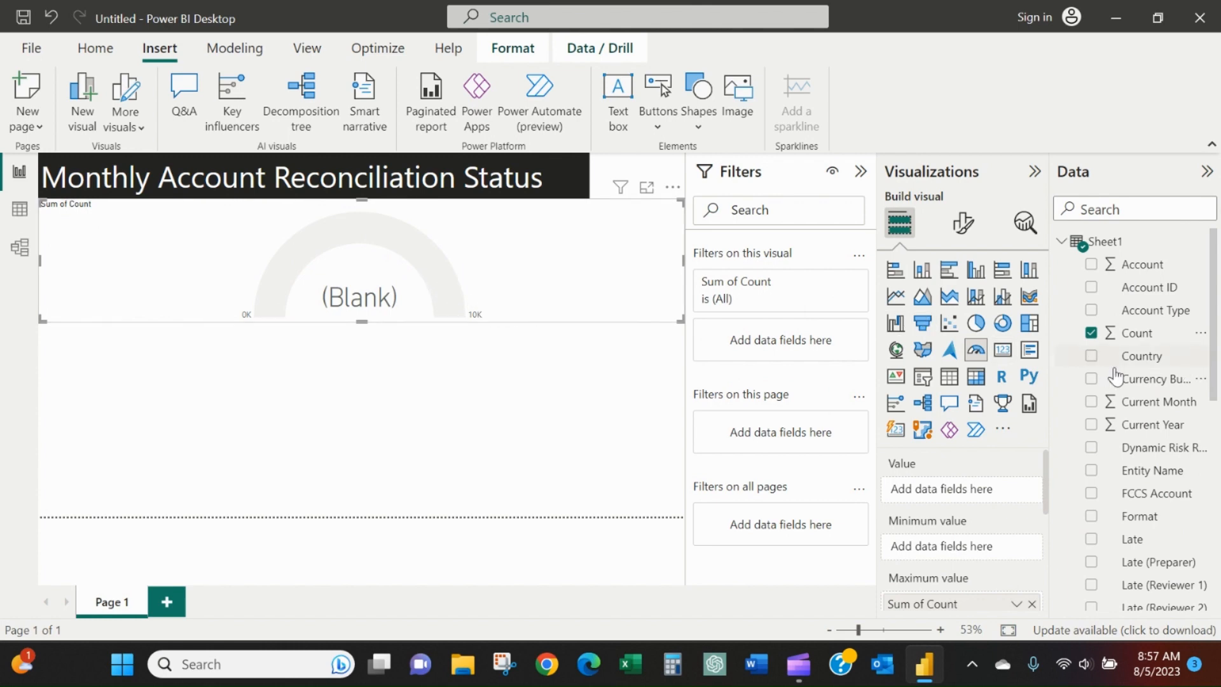
Look through the Sheet1 field list for a field suitable as the gauge's value.
{"action": "scroll", "coordinate": [1153, 331], "scroll_direction": "down", "scroll_amount": 1}
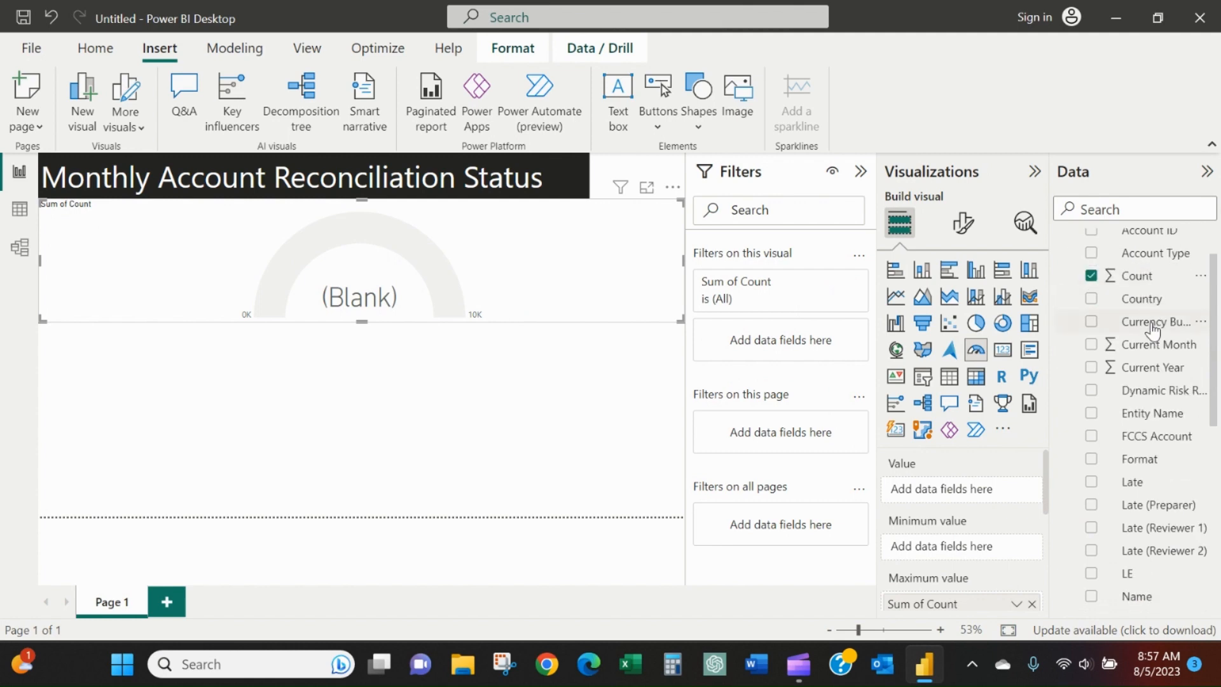
{"action": "scroll", "coordinate": [1153, 356], "scroll_direction": "up", "scroll_amount": 1}
{"action": "scroll", "coordinate": [1153, 376], "scroll_direction": "down", "scroll_amount": 1}
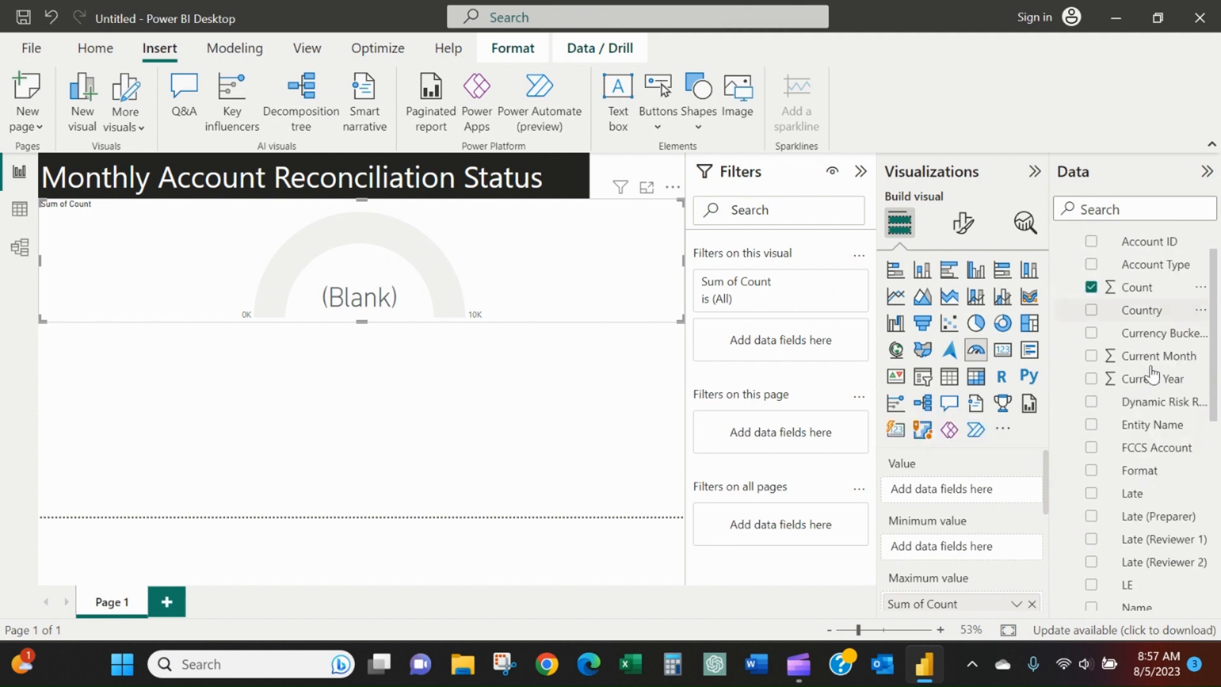
{"action": "scroll", "coordinate": [1153, 376], "scroll_direction": "down", "scroll_amount": 3}
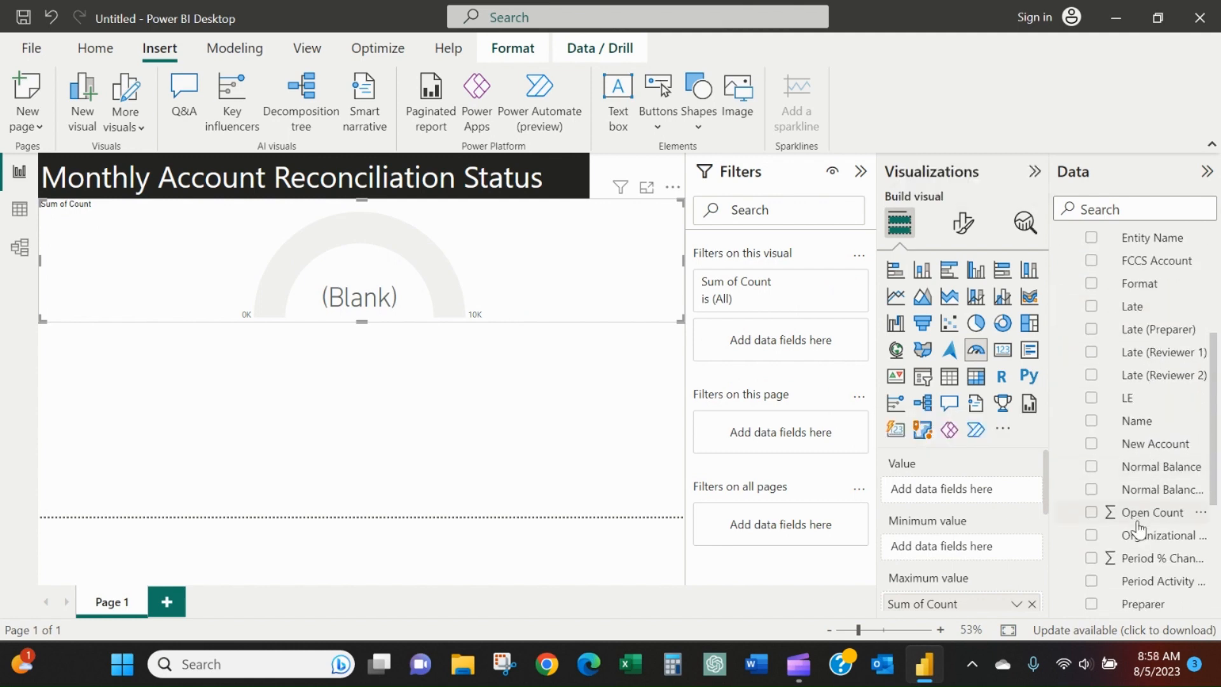
{"action": "scroll", "coordinate": [1138, 528], "scroll_direction": "down", "scroll_amount": 1}
{"action": "scroll", "coordinate": [1138, 518], "scroll_direction": "up", "scroll_amount": 1}
{"action": "scroll", "coordinate": [1145, 384], "scroll_direction": "up", "scroll_amount": 3}
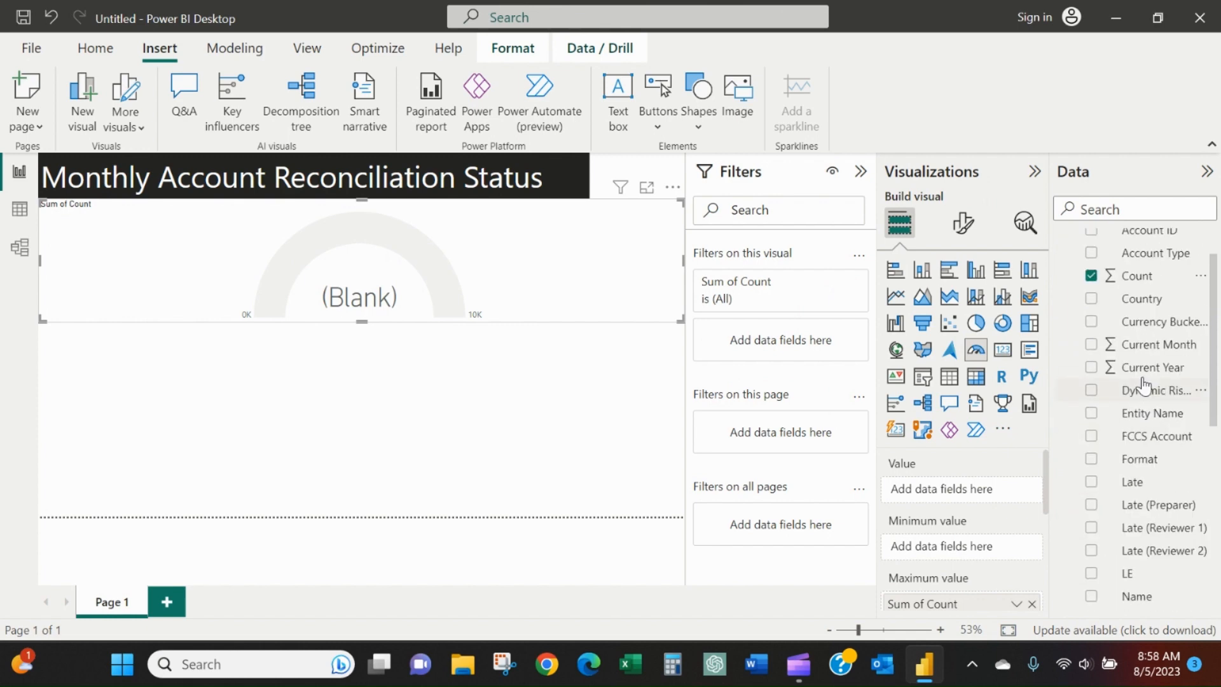
{"action": "scroll", "coordinate": [1145, 385], "scroll_direction": "up", "scroll_amount": 1}
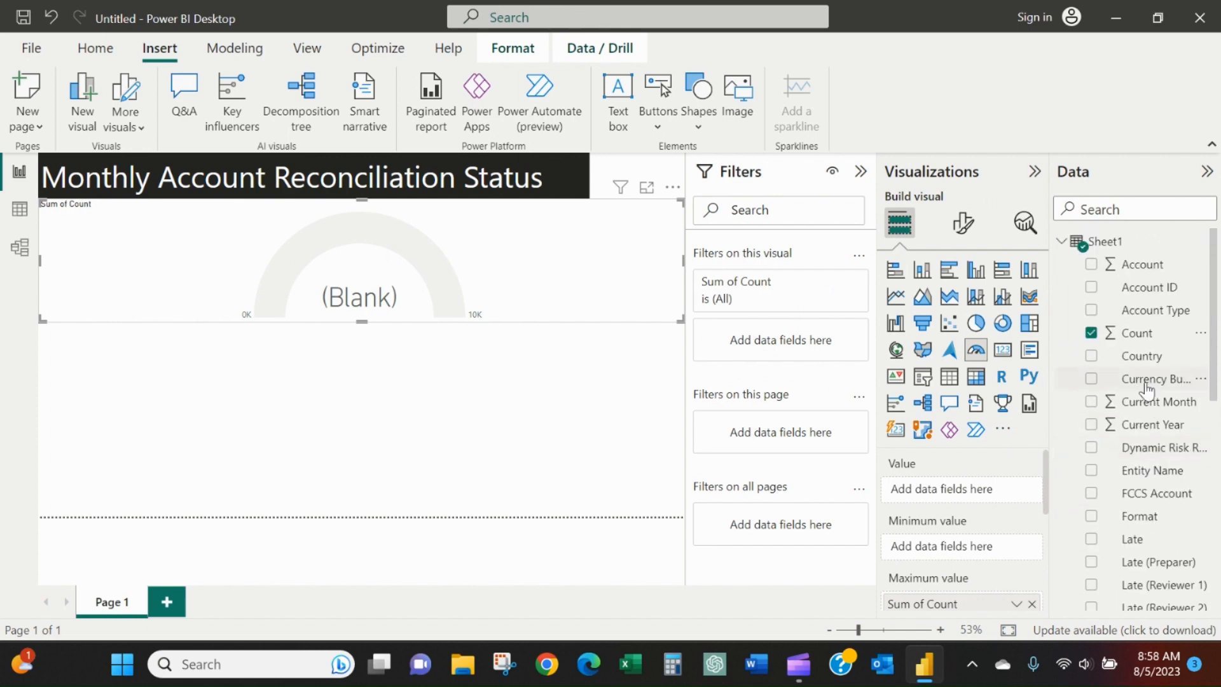
Show the Sheet1 data table and check the distinct values of the Count column.
{"action": "left_click", "coordinate": [20, 210]}
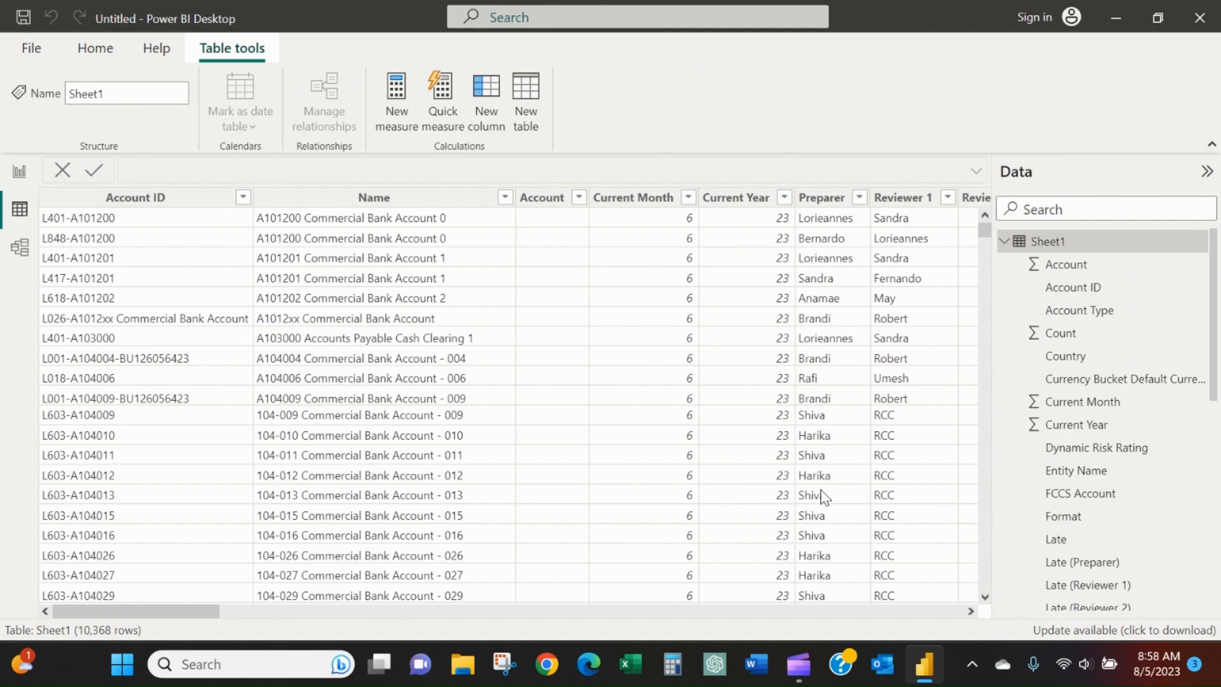
{"action": "left_click_drag", "start_coordinate": [129, 610], "coordinate": [944, 610]}
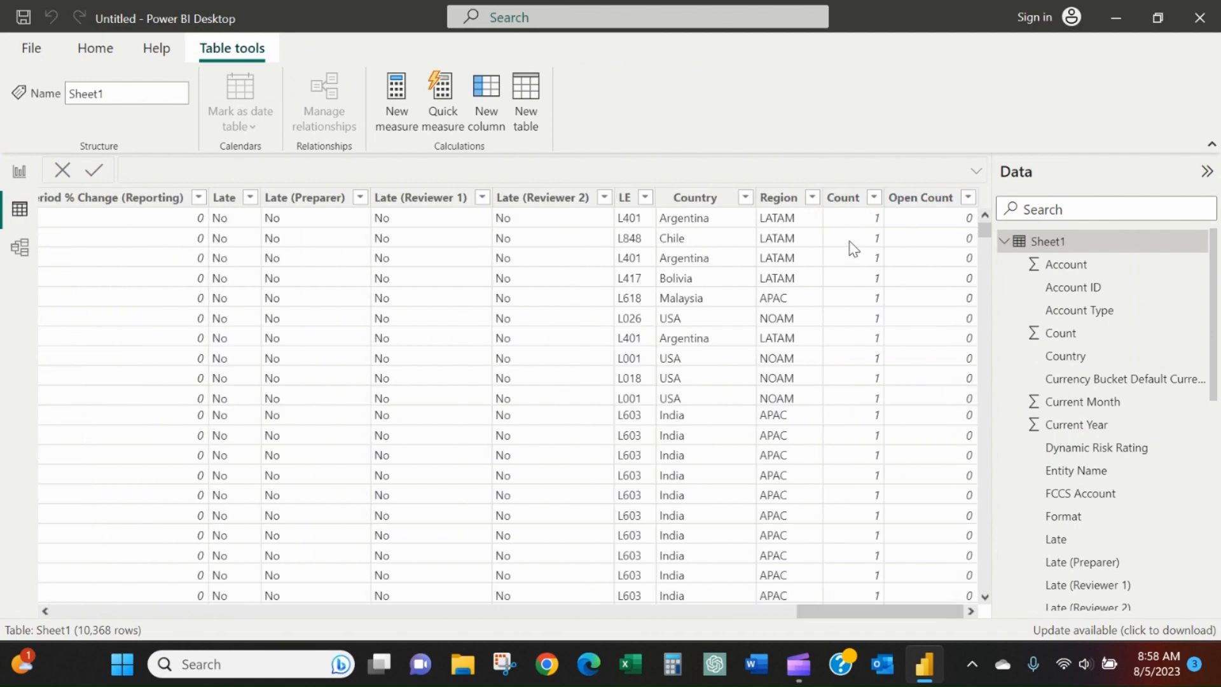
{"action": "left_click", "coordinate": [874, 197]}
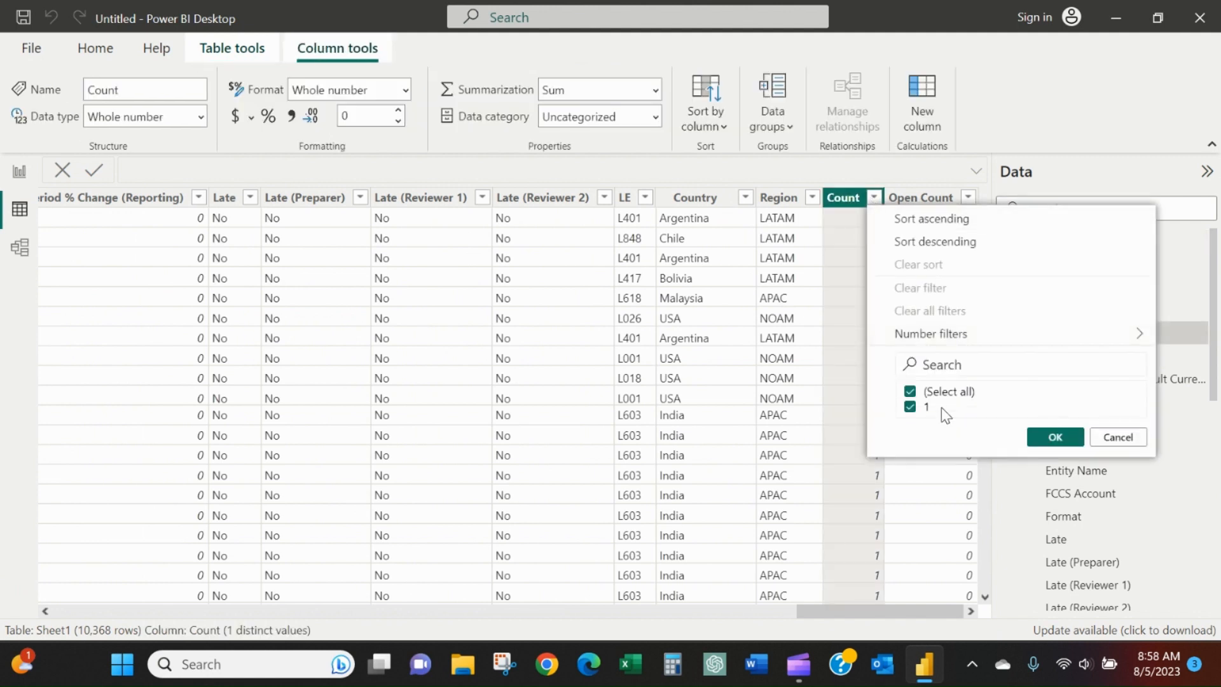
{"action": "left_click", "coordinate": [842, 235]}
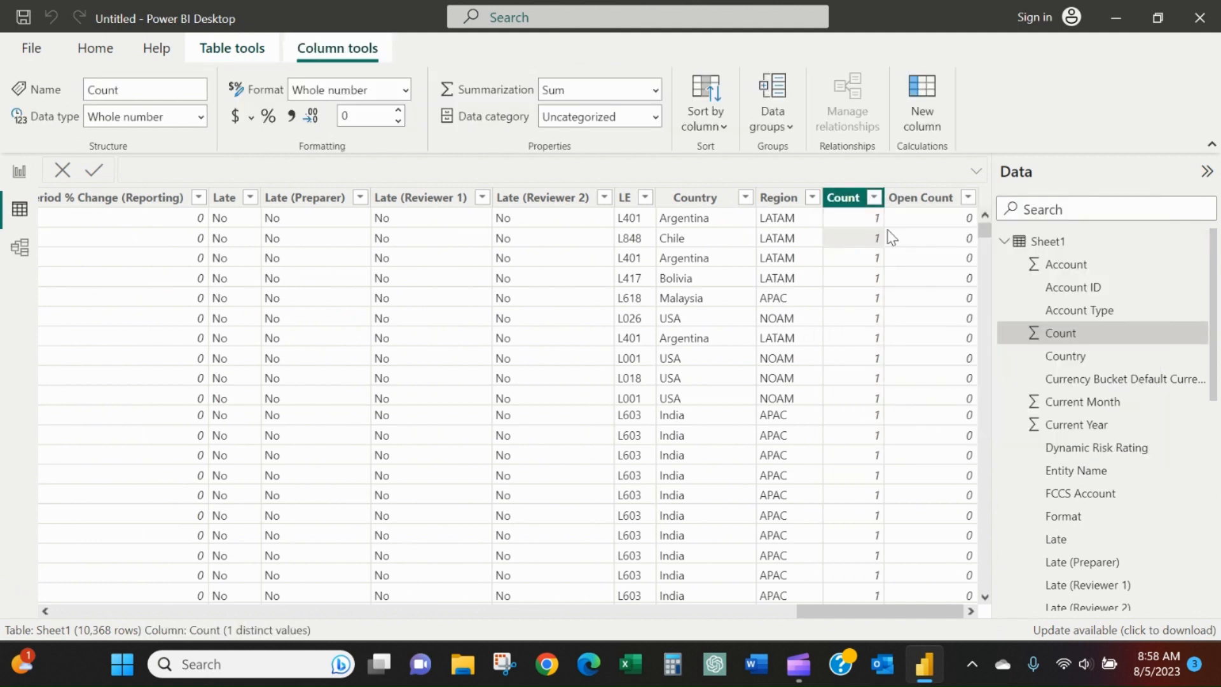
Filter the Open Count column to 1 and check the Status (Detailed) values of those rows.
{"action": "left_click", "coordinate": [967, 198]}
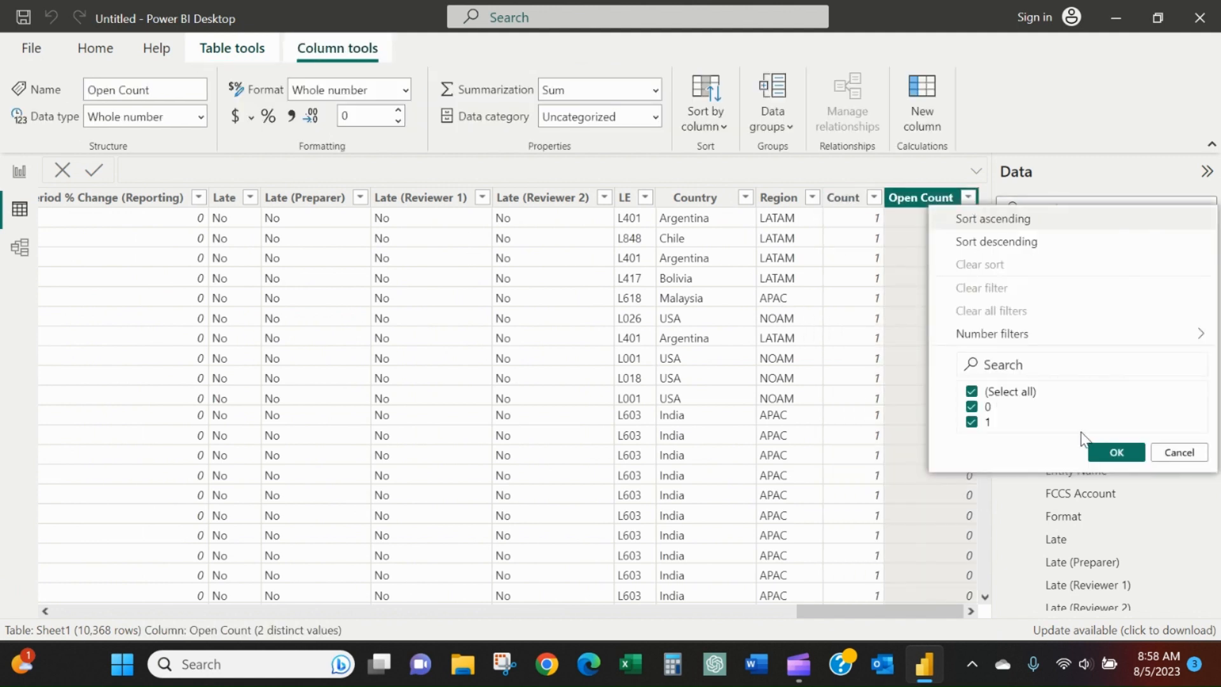
{"action": "left_click", "coordinate": [971, 422]}
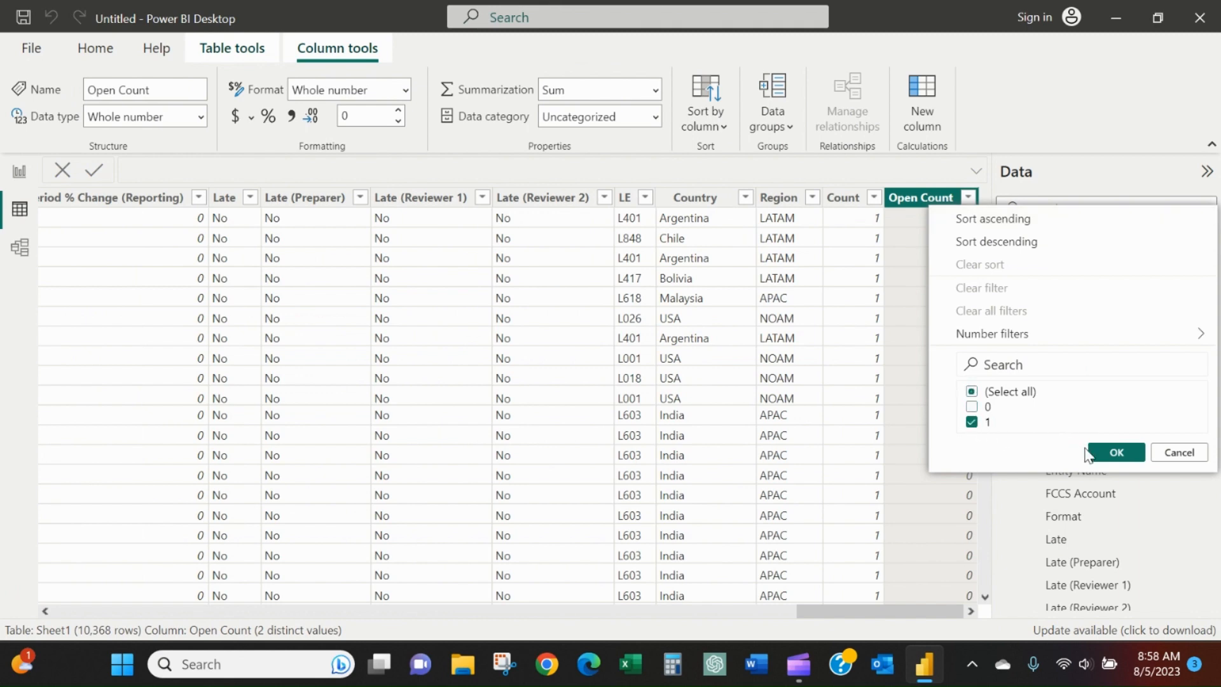
{"action": "left_click", "coordinate": [1116, 452]}
{"action": "left_click_drag", "start_coordinate": [856, 612], "coordinate": [152, 625]}
{"action": "left_click", "coordinate": [929, 197]}
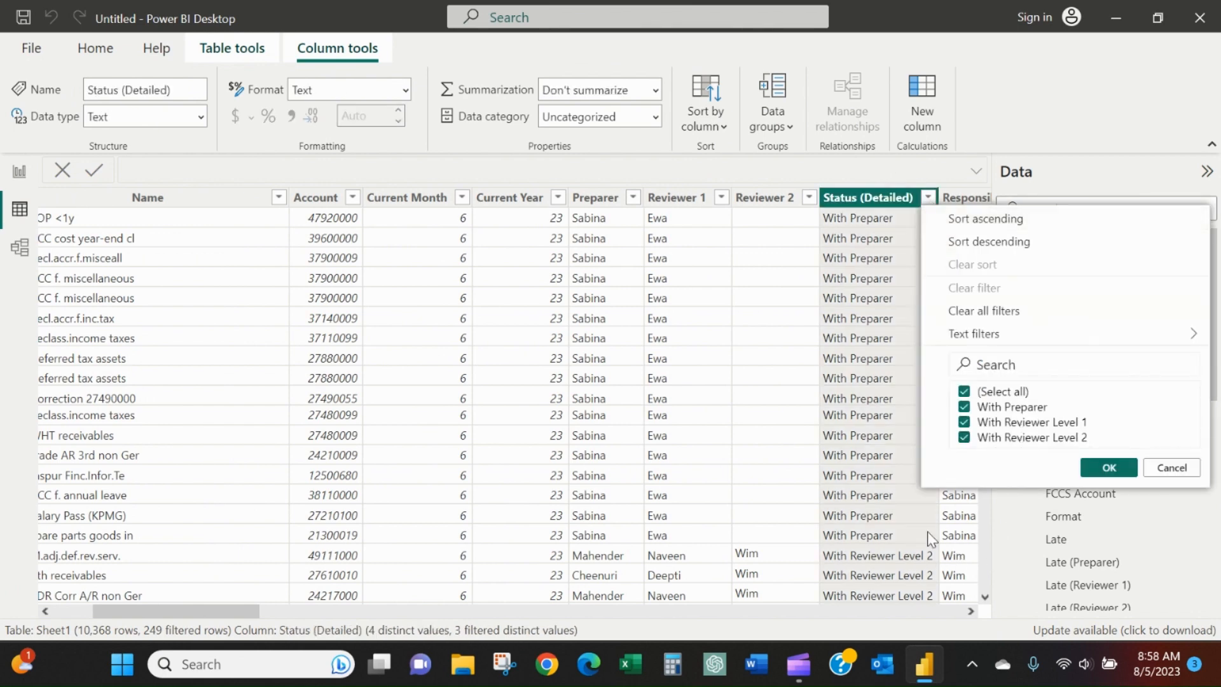
{"action": "left_click", "coordinate": [1158, 481]}
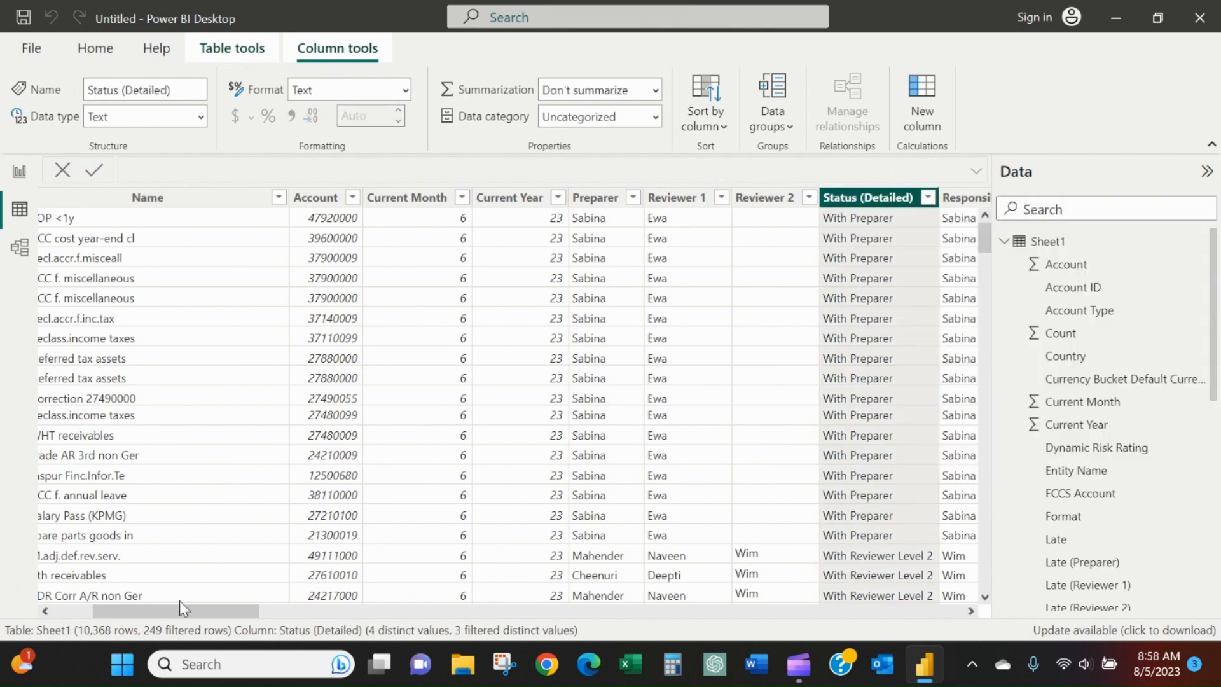
Filter the Open Count column to 0 instead and check the Status (Detailed) values of those rows.
{"action": "left_click_drag", "start_coordinate": [184, 610], "coordinate": [954, 612]}
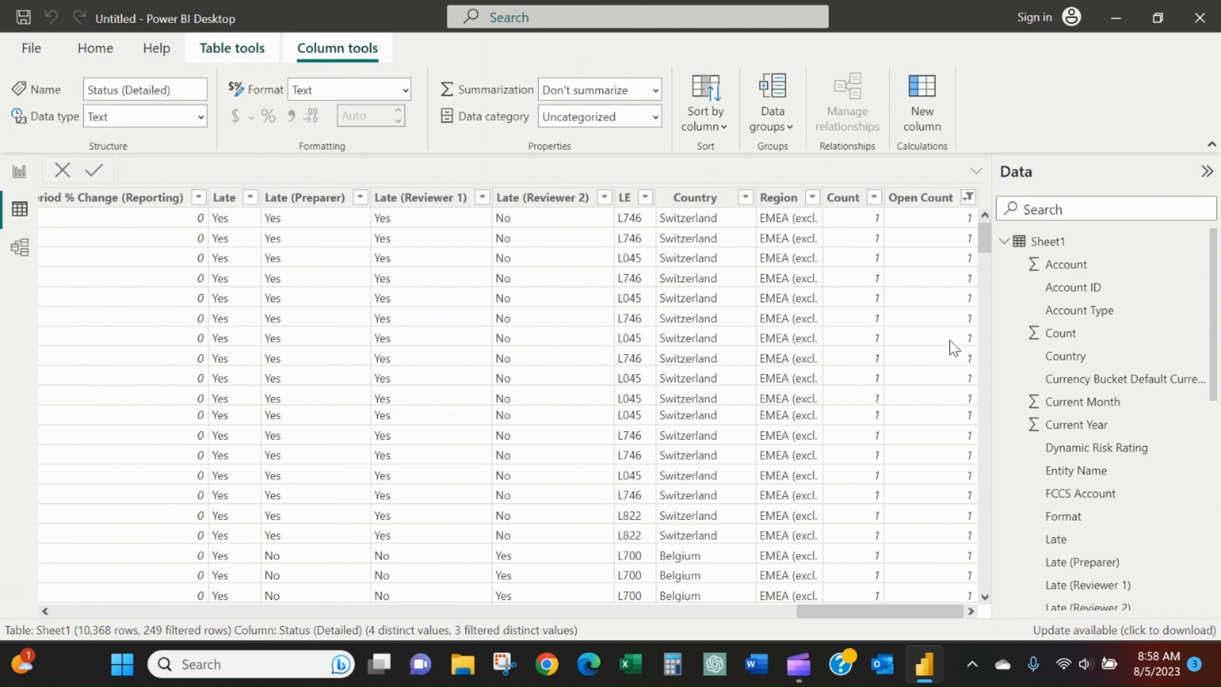
{"action": "left_click", "coordinate": [968, 197]}
{"action": "left_click", "coordinate": [972, 406]}
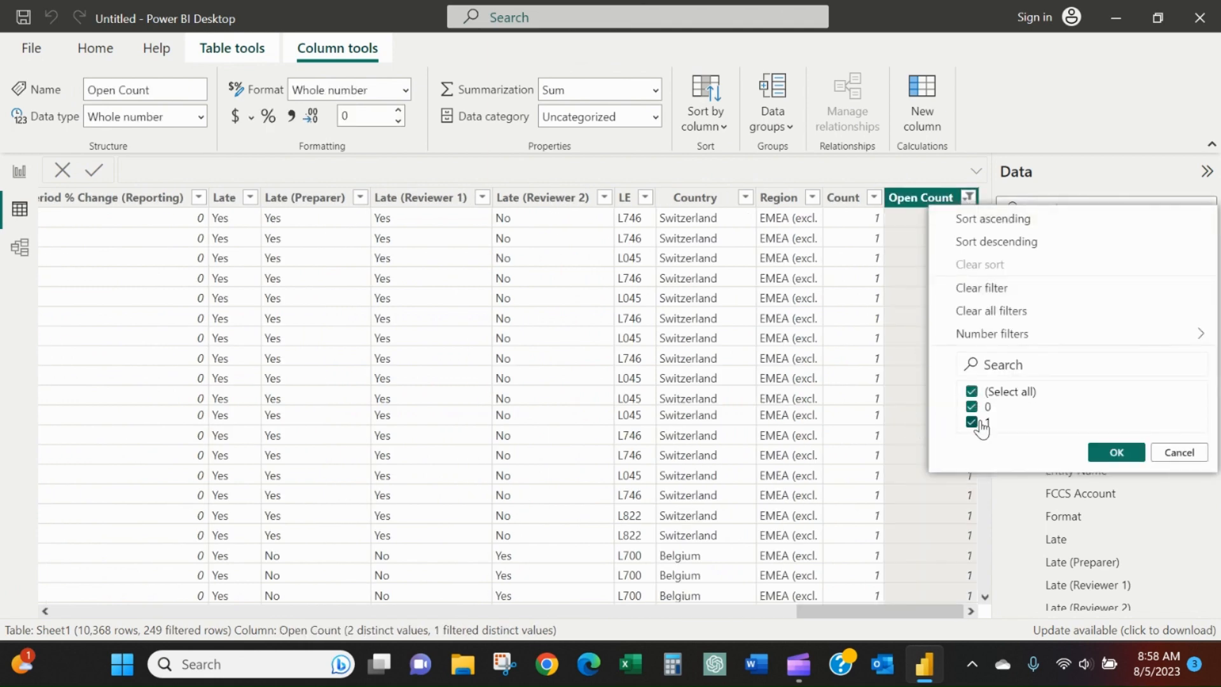
{"action": "left_click", "coordinate": [972, 421]}
{"action": "left_click", "coordinate": [1116, 452]}
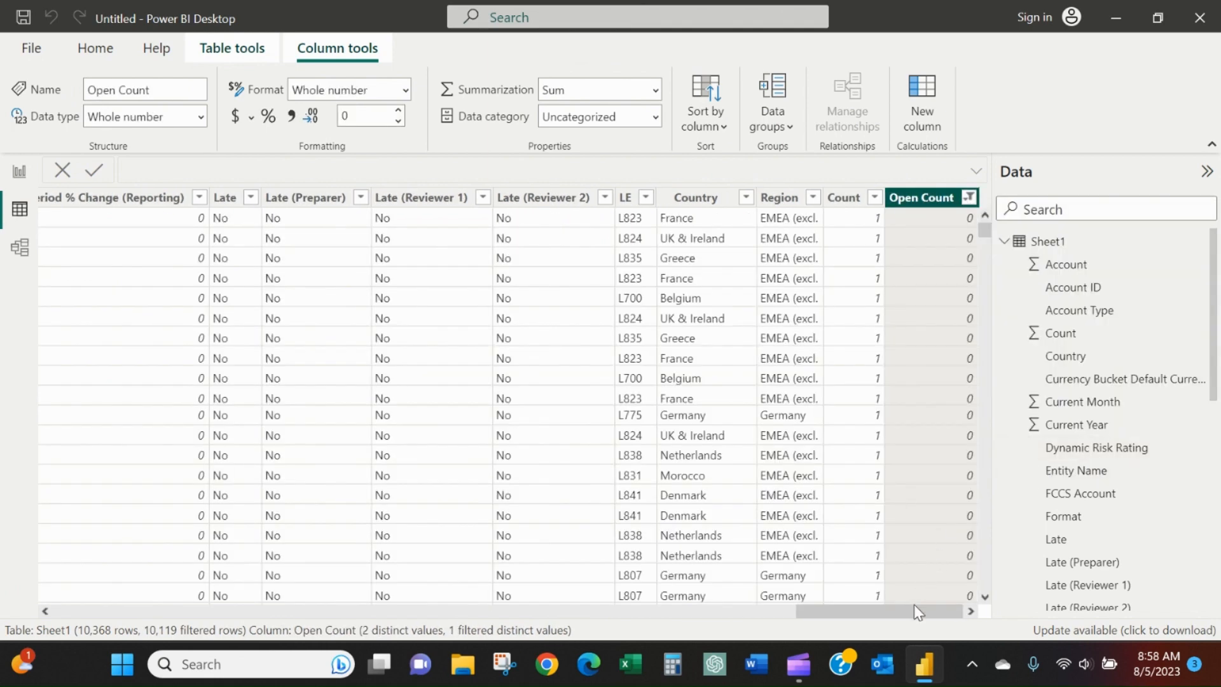
{"action": "left_click_drag", "start_coordinate": [916, 612], "coordinate": [238, 613]}
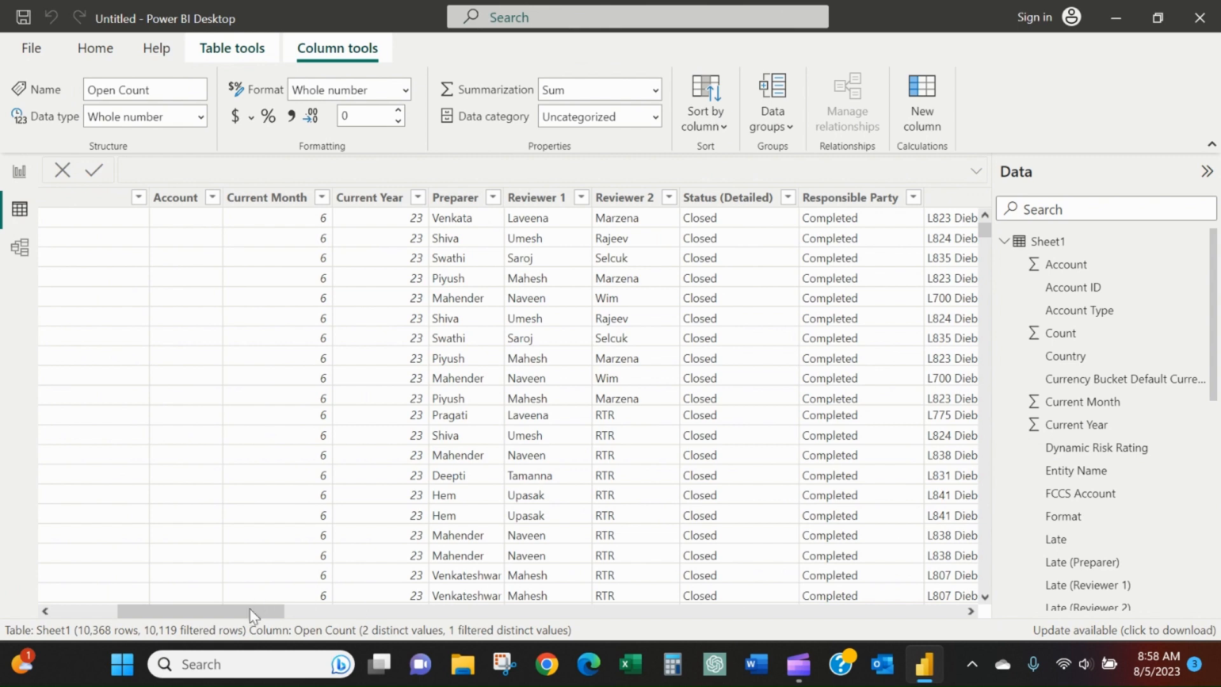
{"action": "left_click_drag", "start_coordinate": [252, 614], "coordinate": [1202, 615]}
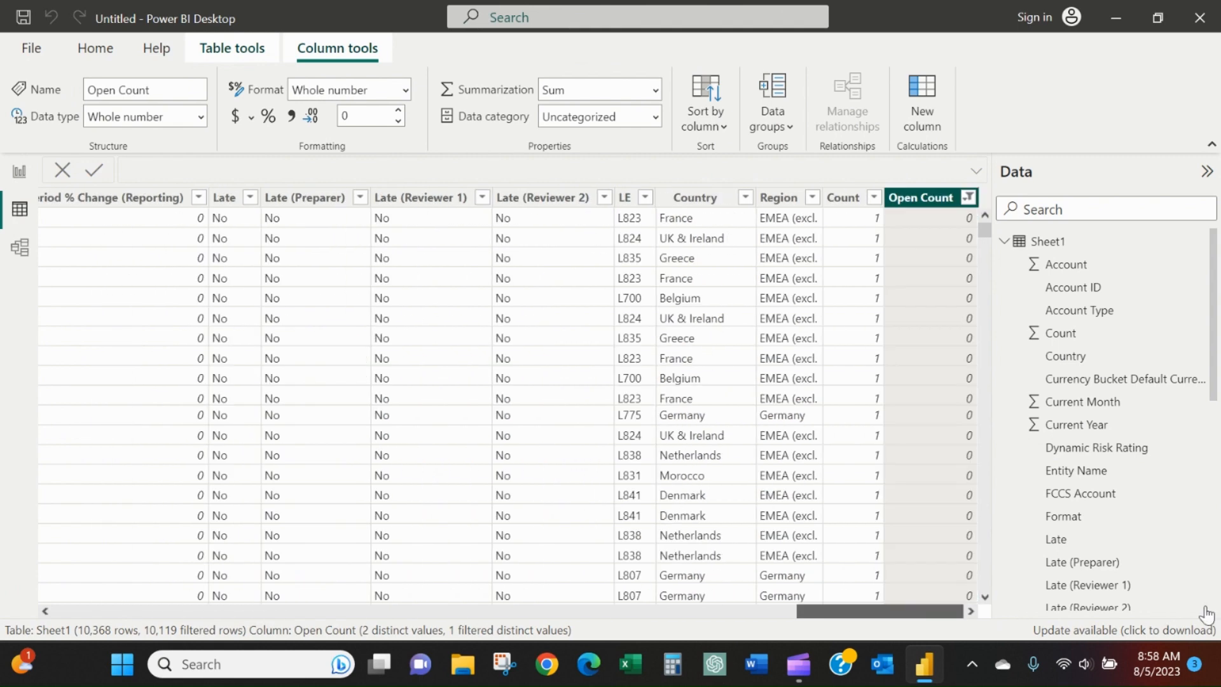
Include both 0 and 1 in the Open Count filter again so that all rows are listed.
{"action": "left_click", "coordinate": [968, 199]}
{"action": "left_click", "coordinate": [972, 422]}
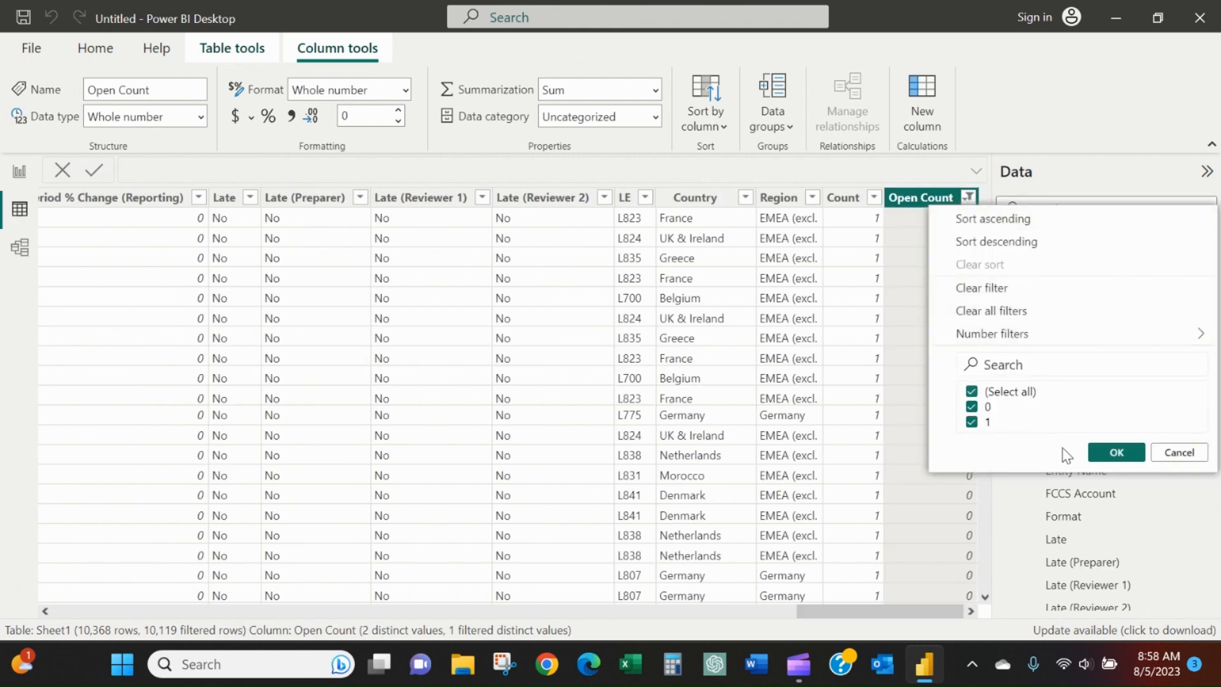
{"action": "left_click", "coordinate": [1114, 453]}
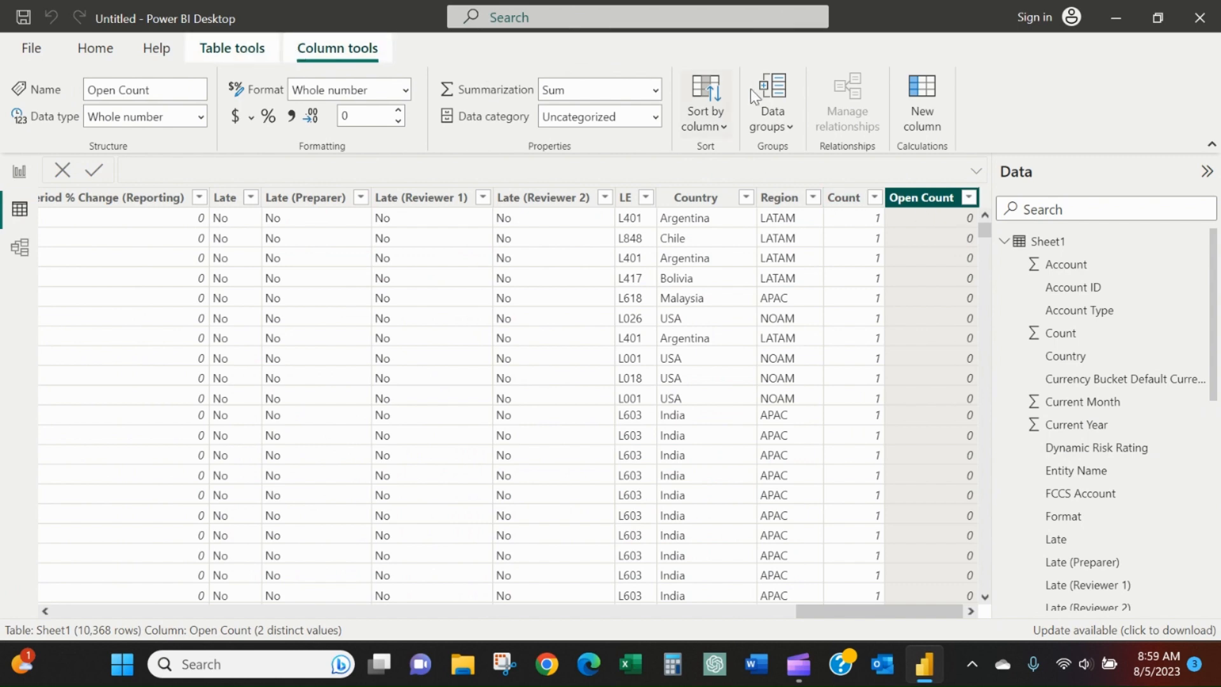
Add a calculated column named Completed Count to Sheet1 and begin its formula with Sheet1[Count].
{"action": "left_click", "coordinate": [920, 102]}
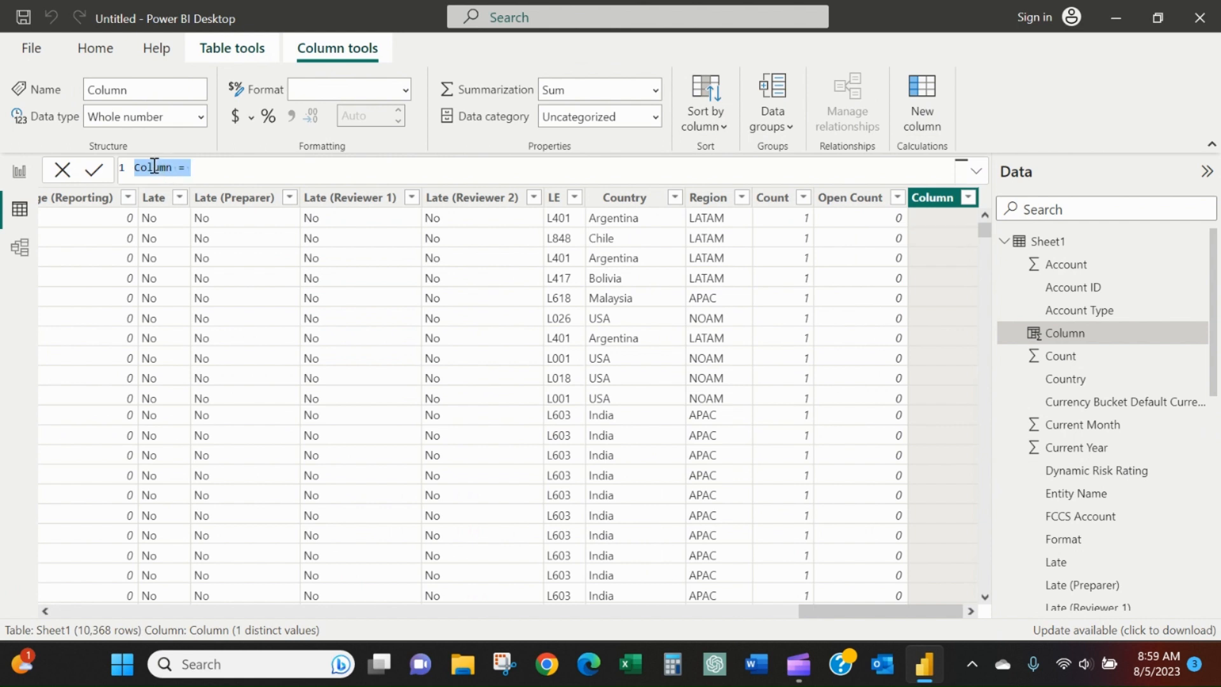
{"action": "double_click", "coordinate": [154, 167]}
{"action": "type", "text": "Count"}
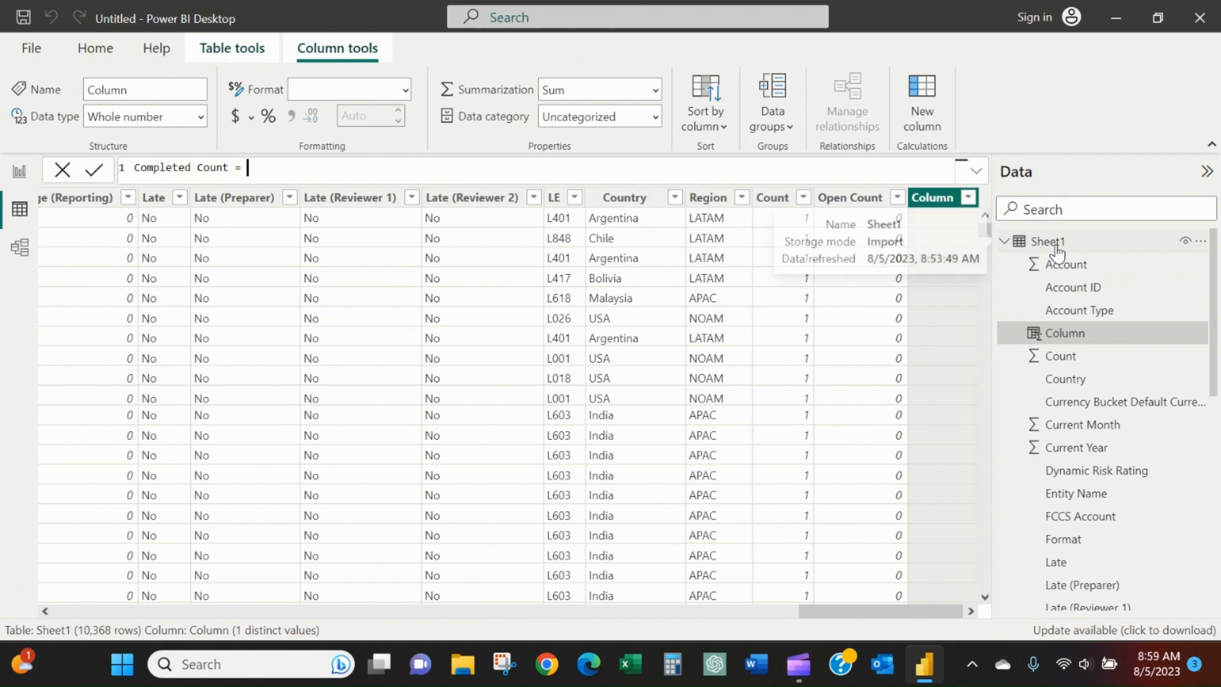
{"action": "type", "text": "Sheet"}
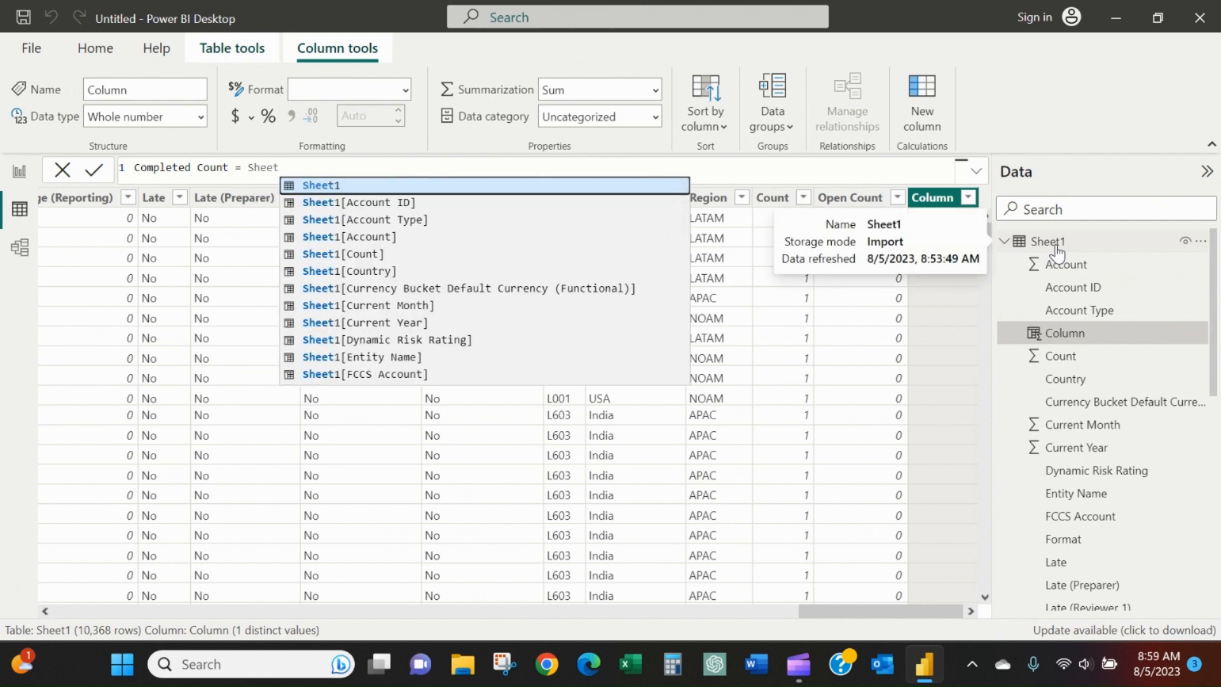
{"action": "type", "text": "1"}
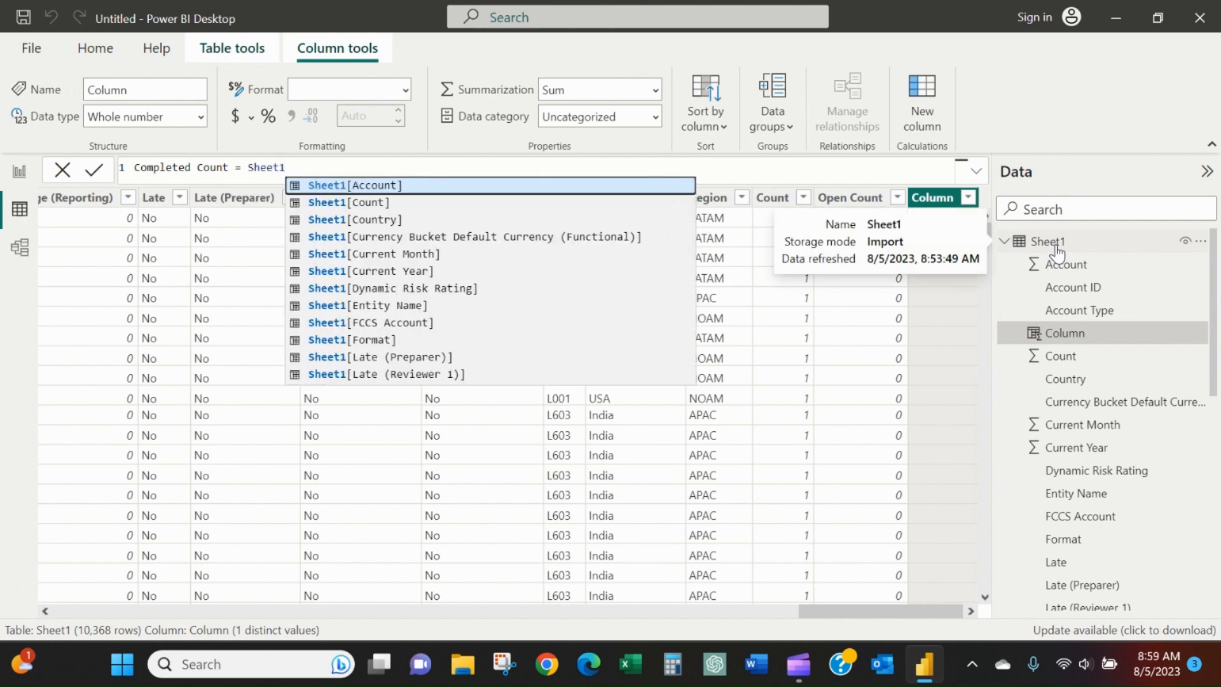
{"action": "type", "text": "["}
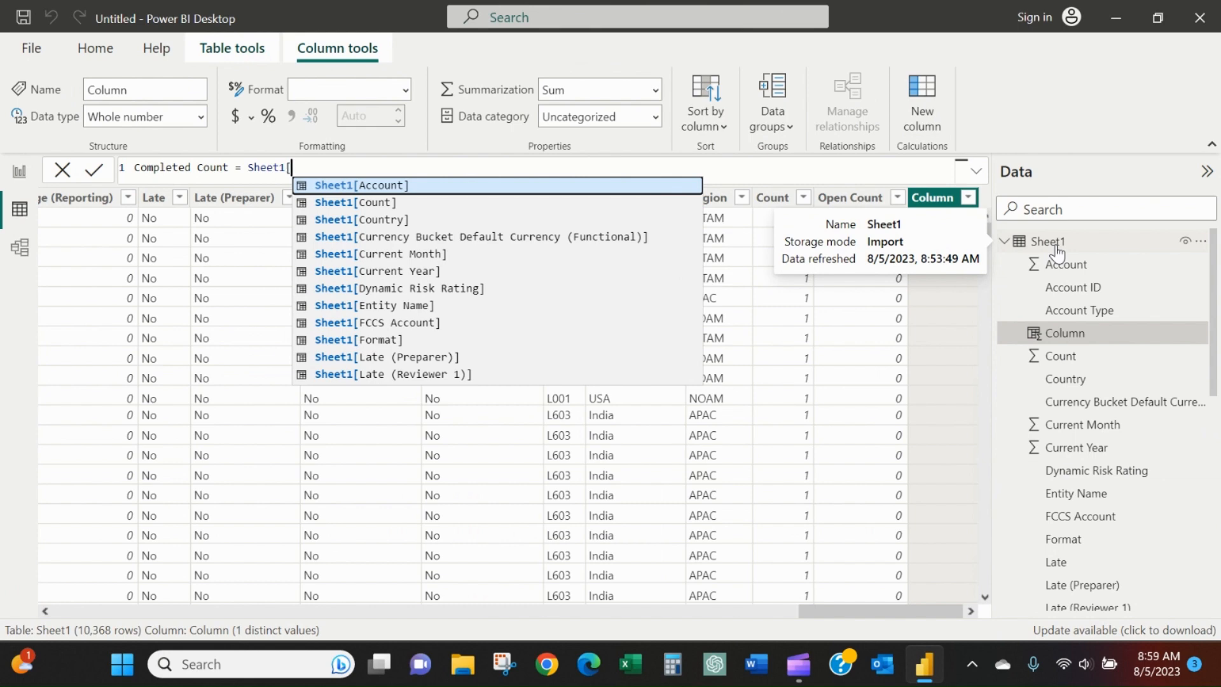
{"action": "type", "text": "Count"}
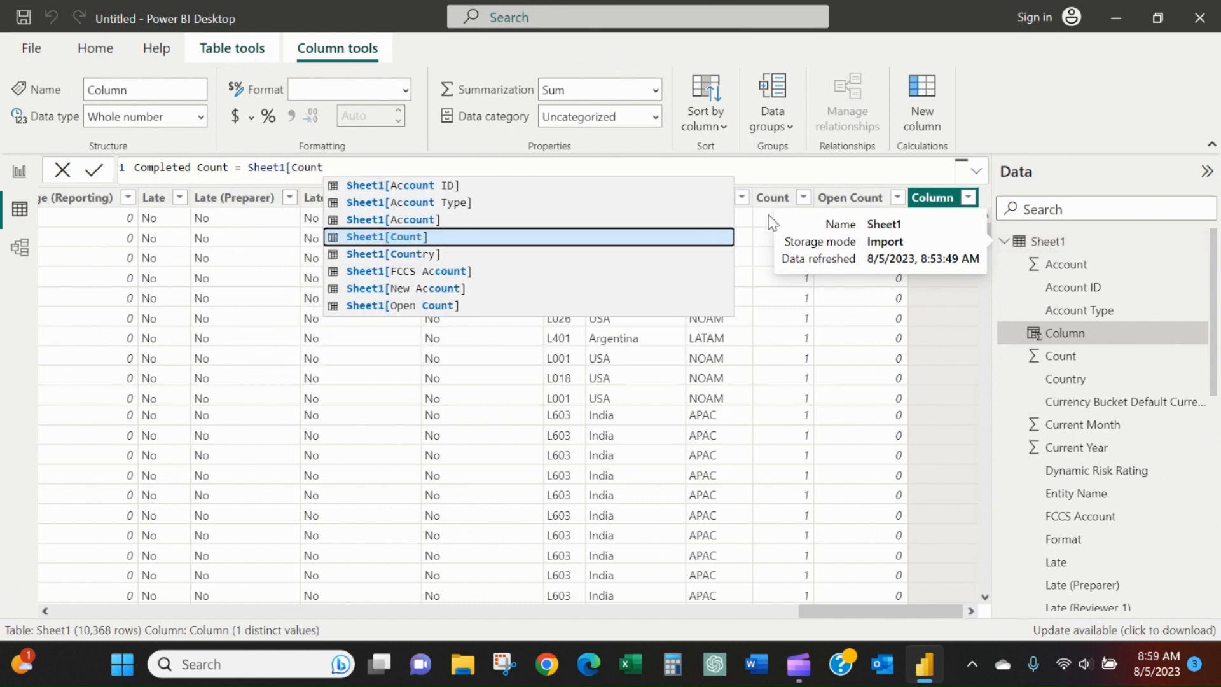
{"action": "left_click", "coordinate": [399, 242]}
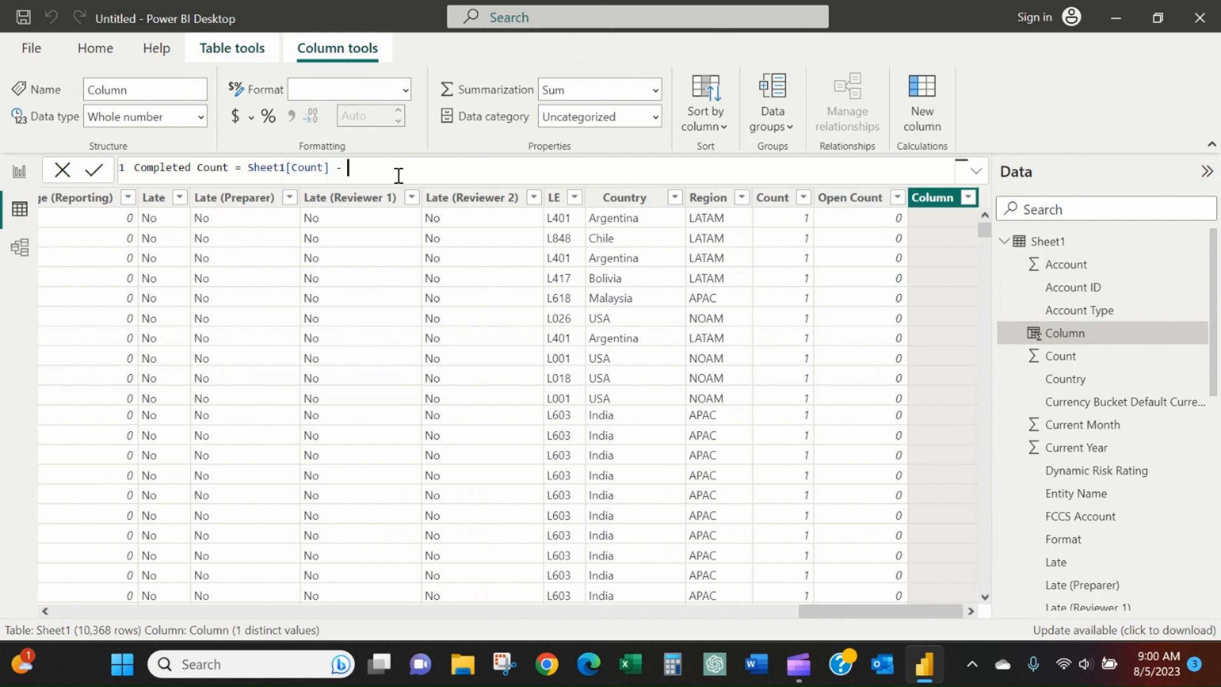
Complete the Completed Count formula by subtracting Sheet1[Open Count] and commit it.
{"action": "type", "text": "Sheet"}
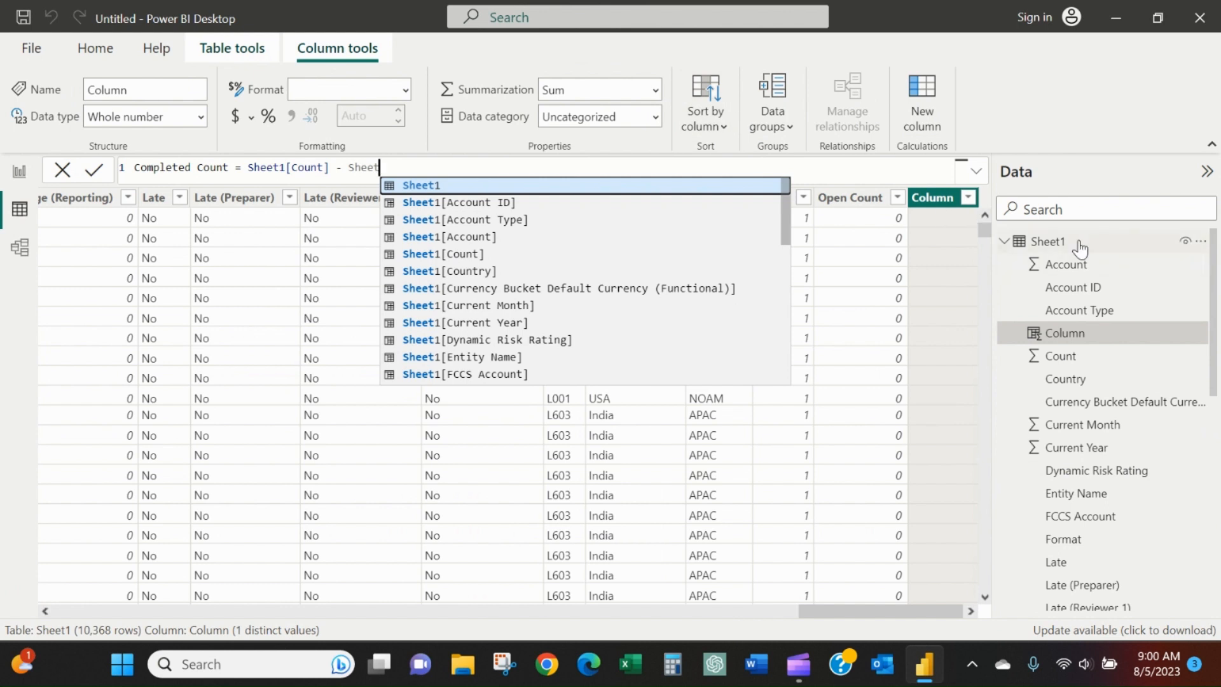
{"action": "type", "text": "1["}
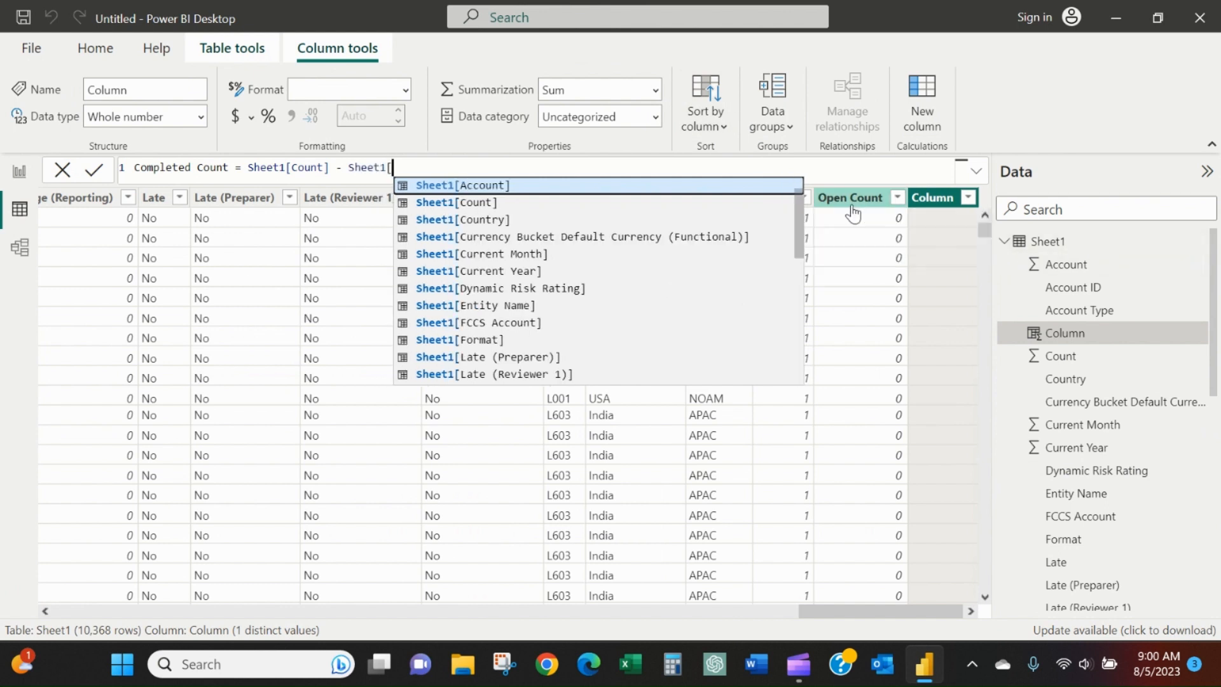
{"action": "type", "text": "Ope"}
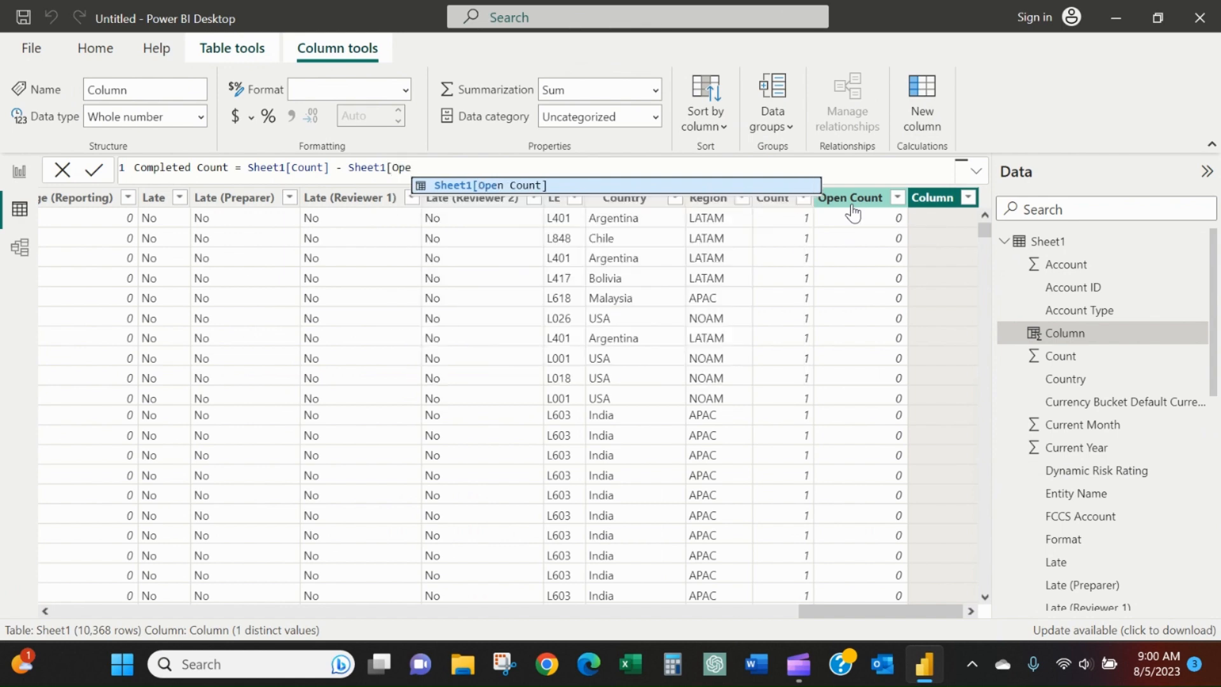
{"action": "left_click", "coordinate": [510, 185]}
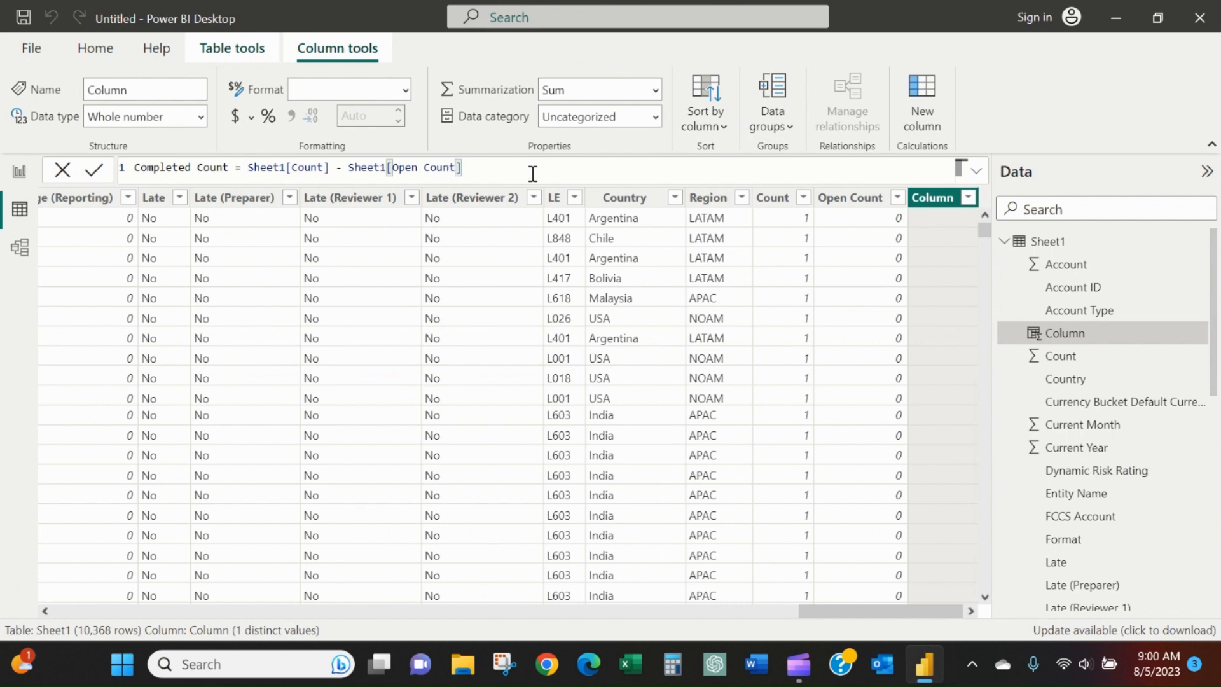
{"action": "key", "text": "Return"}
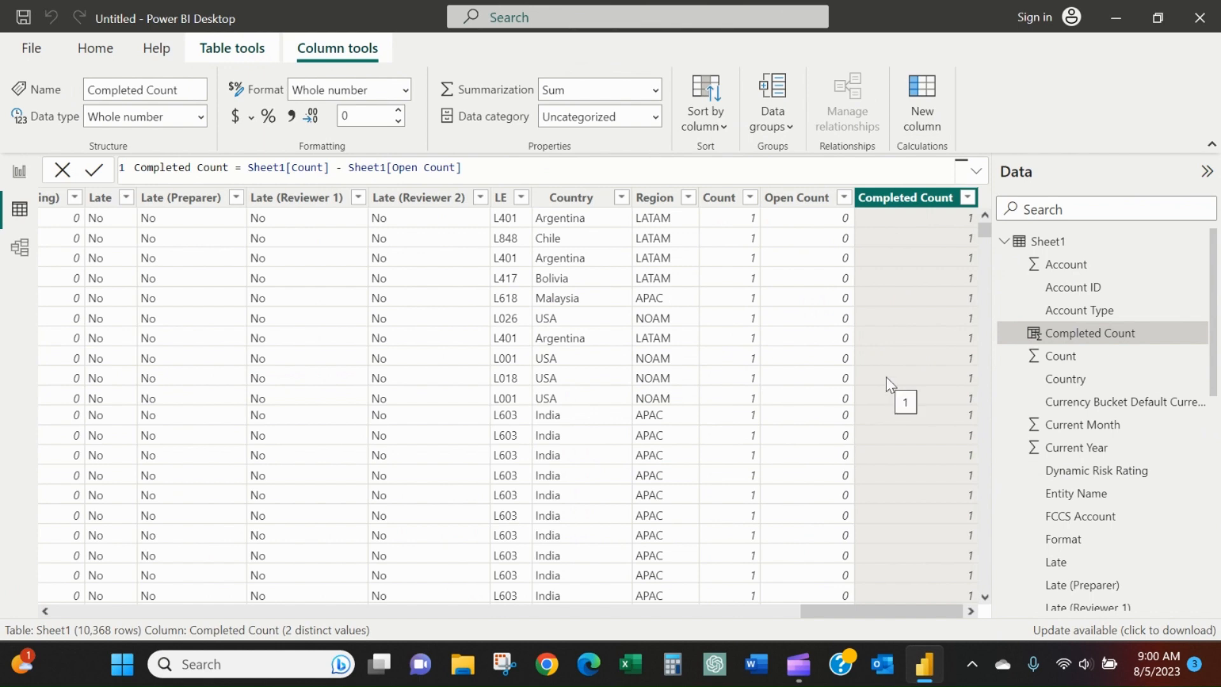
Filter Completed Count to 0 to check the matching Open Count values, and clear all filters.
{"action": "left_click", "coordinate": [967, 198]}
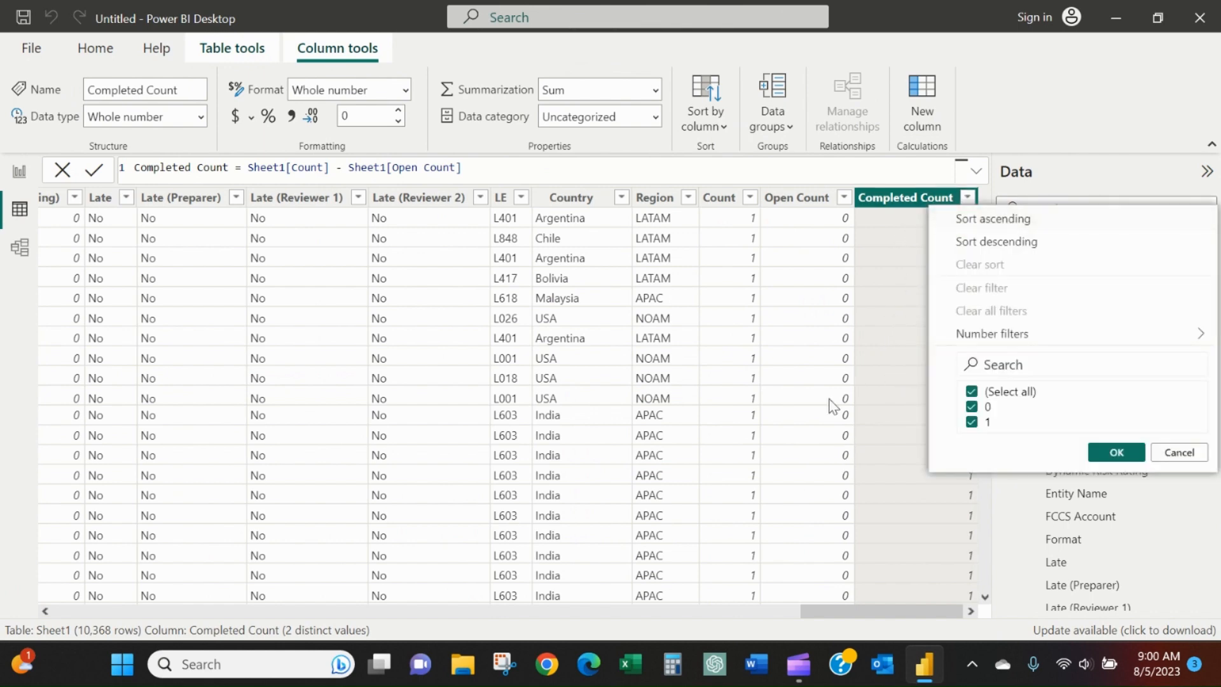
{"action": "left_click", "coordinate": [971, 423]}
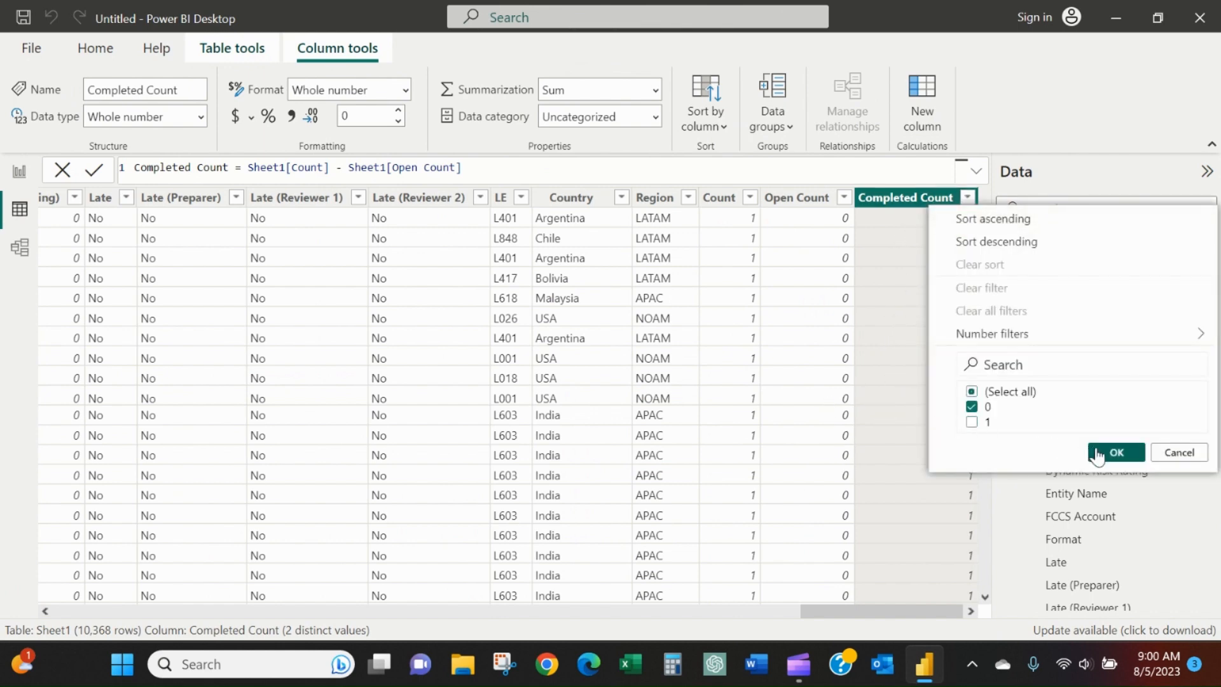
{"action": "left_click", "coordinate": [1116, 453]}
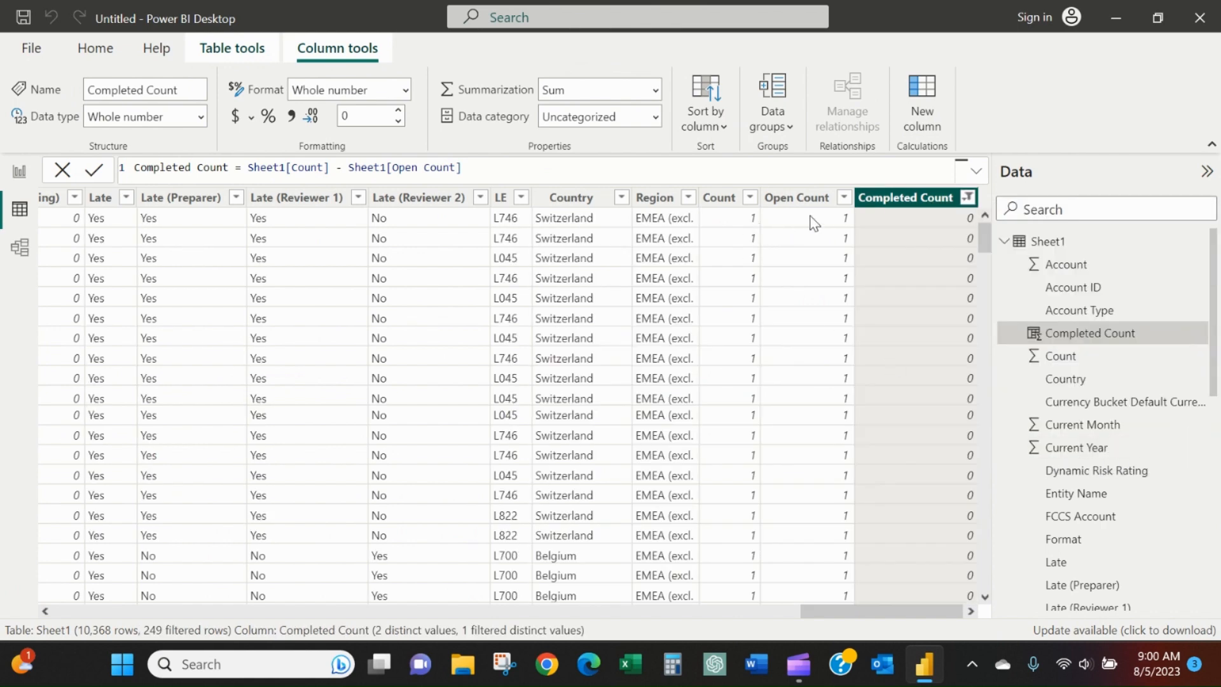
{"action": "left_click", "coordinate": [844, 198]}
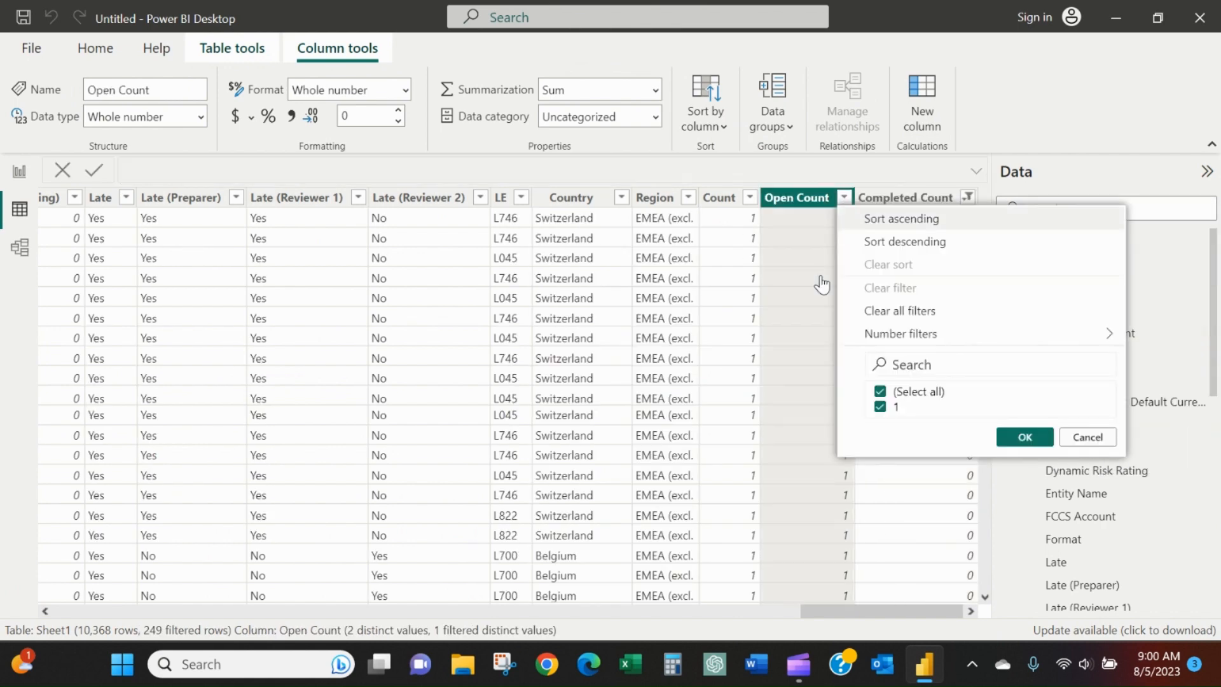
{"action": "left_click", "coordinate": [1085, 445]}
{"action": "left_click", "coordinate": [967, 198]}
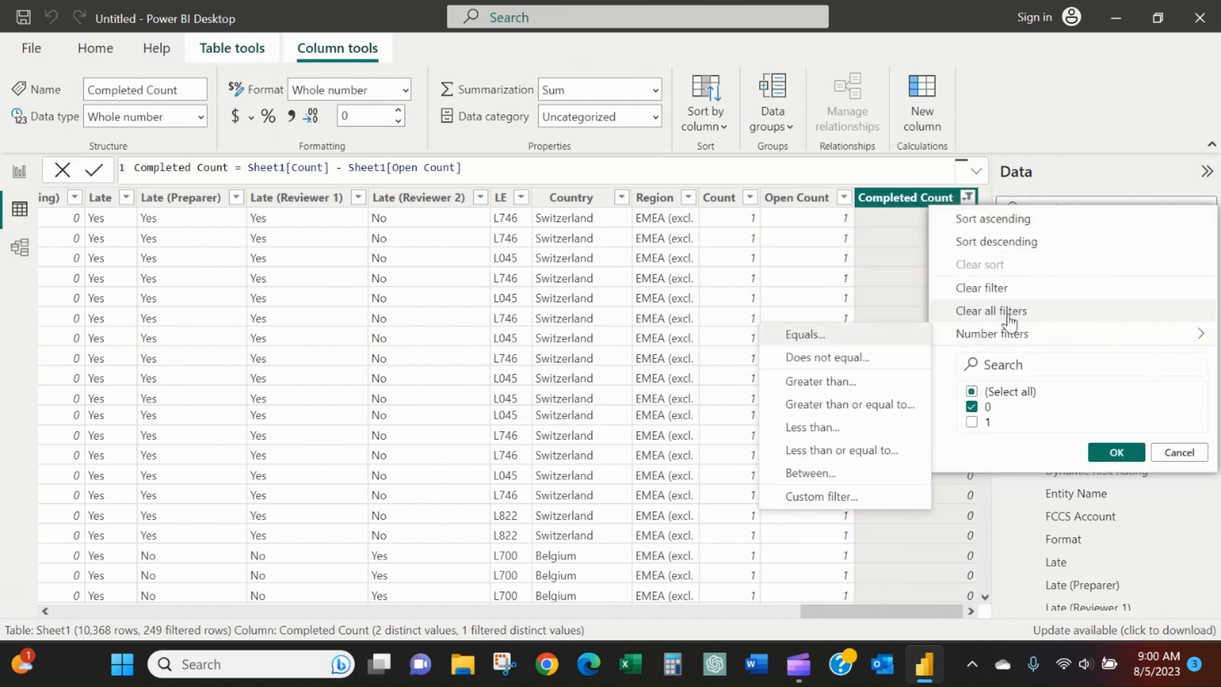
{"action": "left_click", "coordinate": [1010, 310]}
Filter Open Count to 1 to check the matching Completed Count values, and clear all filters.
{"action": "left_click", "coordinate": [844, 197]}
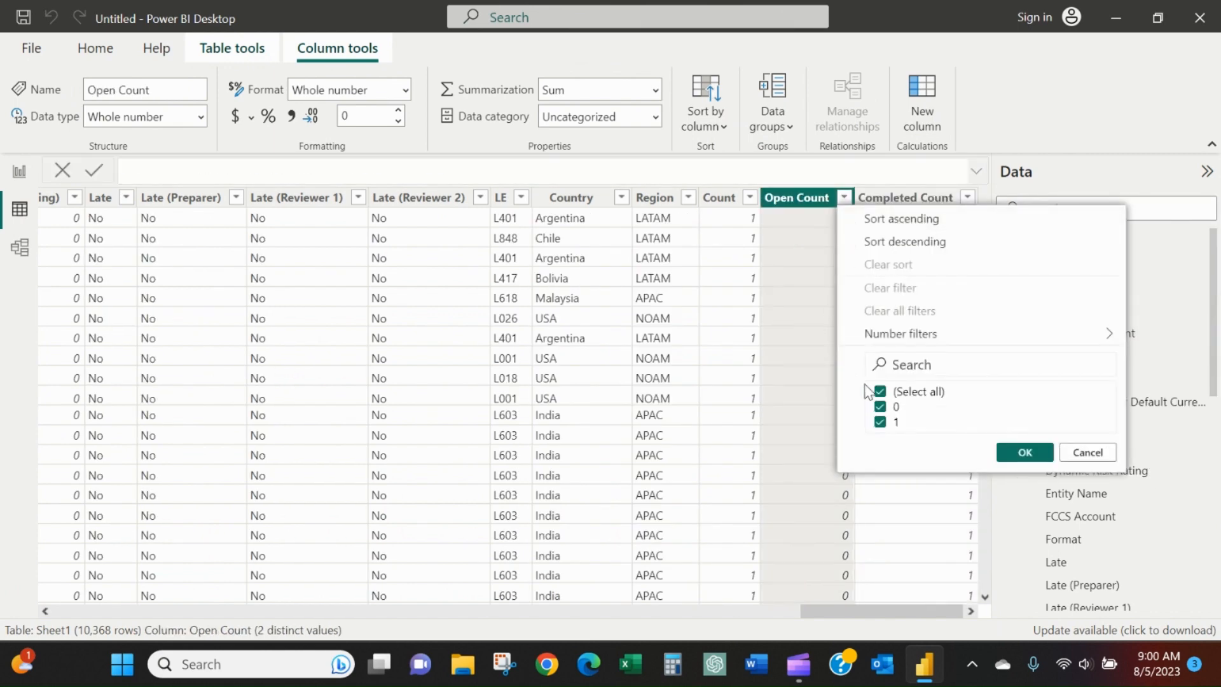
{"action": "left_click", "coordinate": [880, 406]}
{"action": "left_click", "coordinate": [1024, 452]}
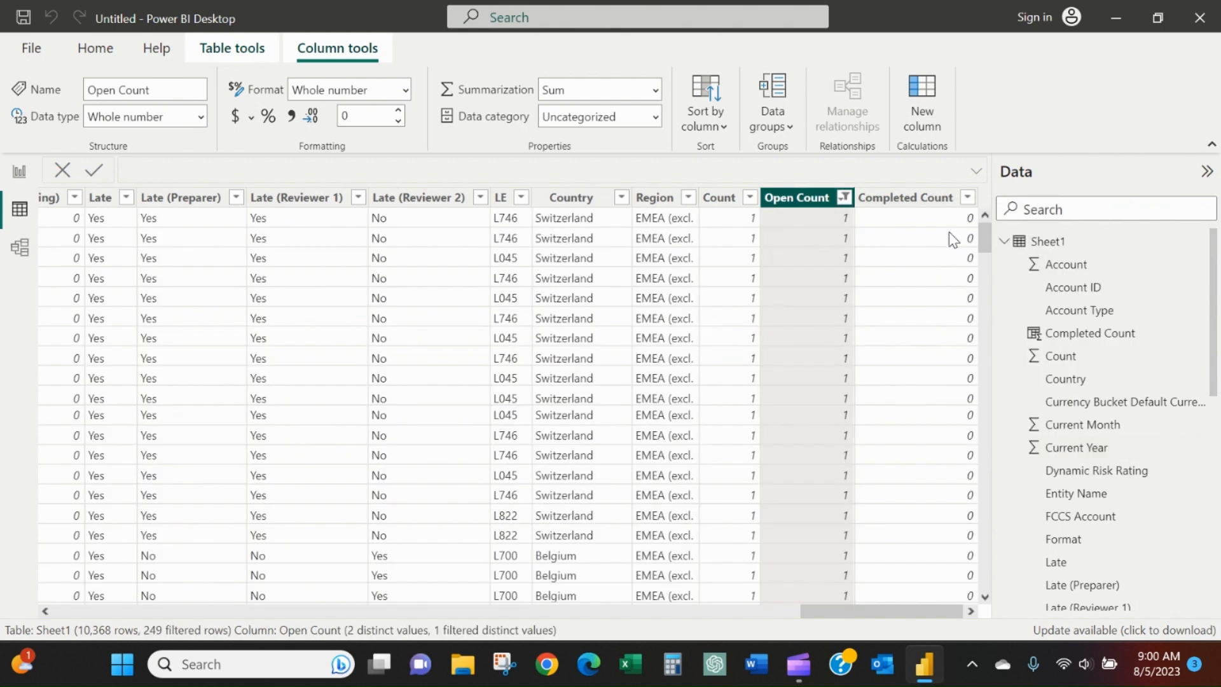
{"action": "left_click", "coordinate": [967, 197]}
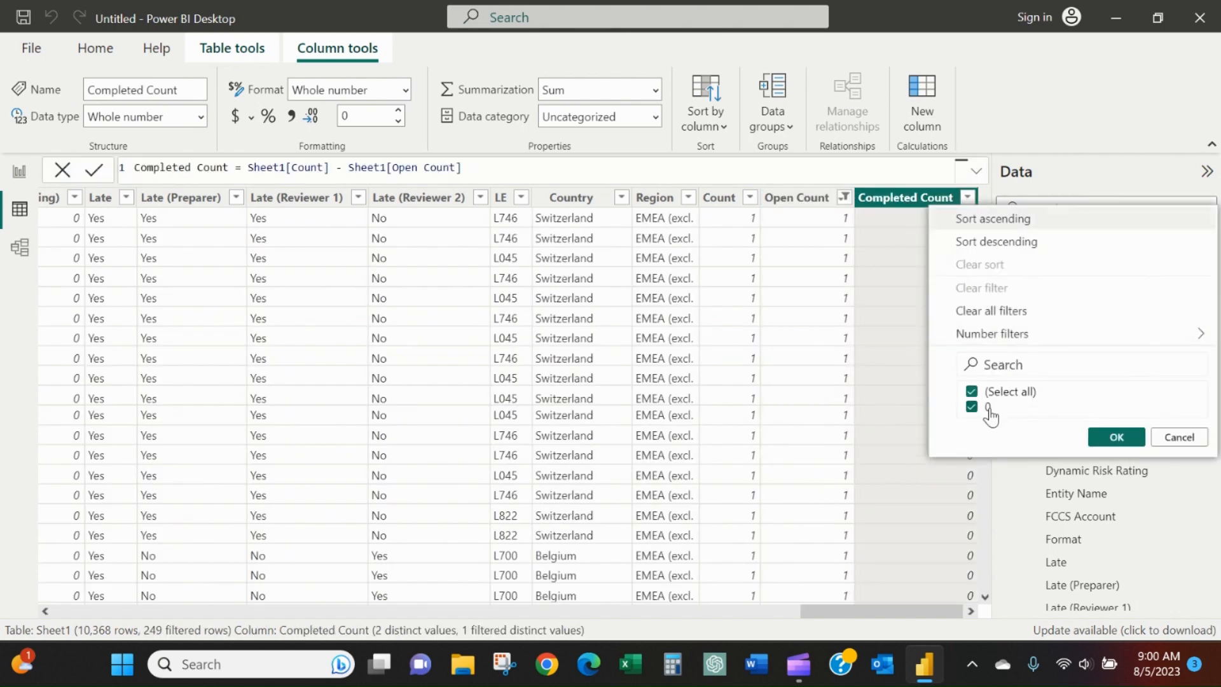
{"action": "left_click", "coordinate": [1180, 437]}
{"action": "left_click", "coordinate": [844, 197]}
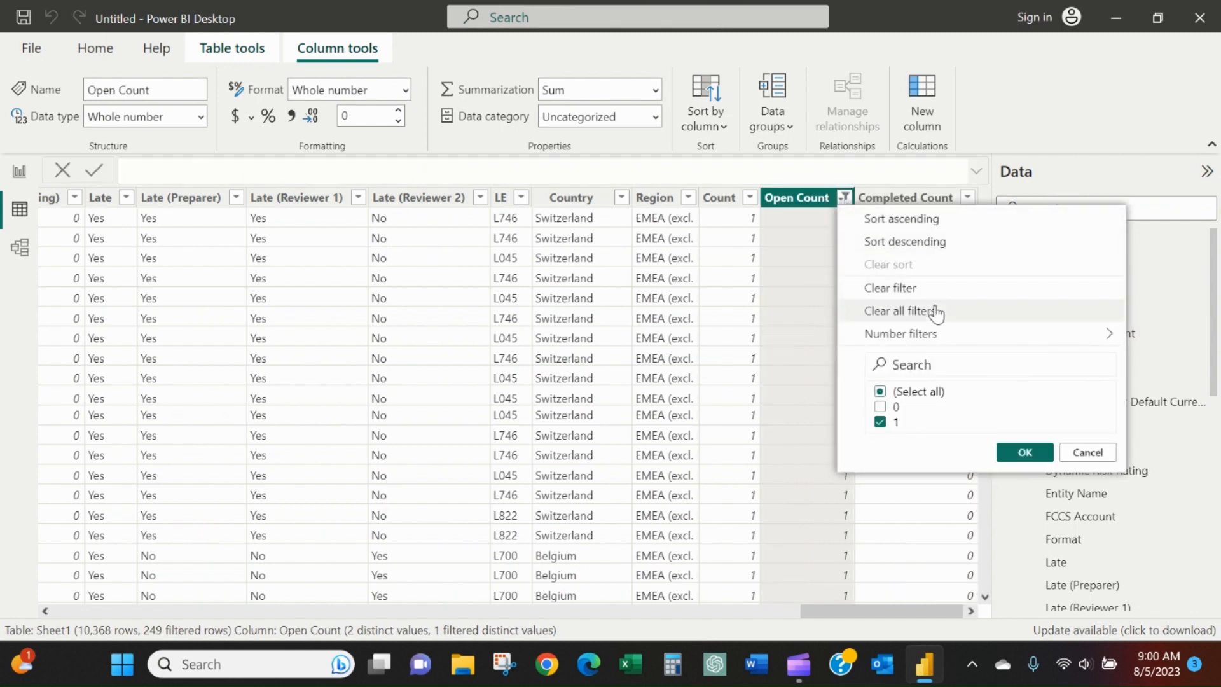
{"action": "left_click", "coordinate": [936, 311]}
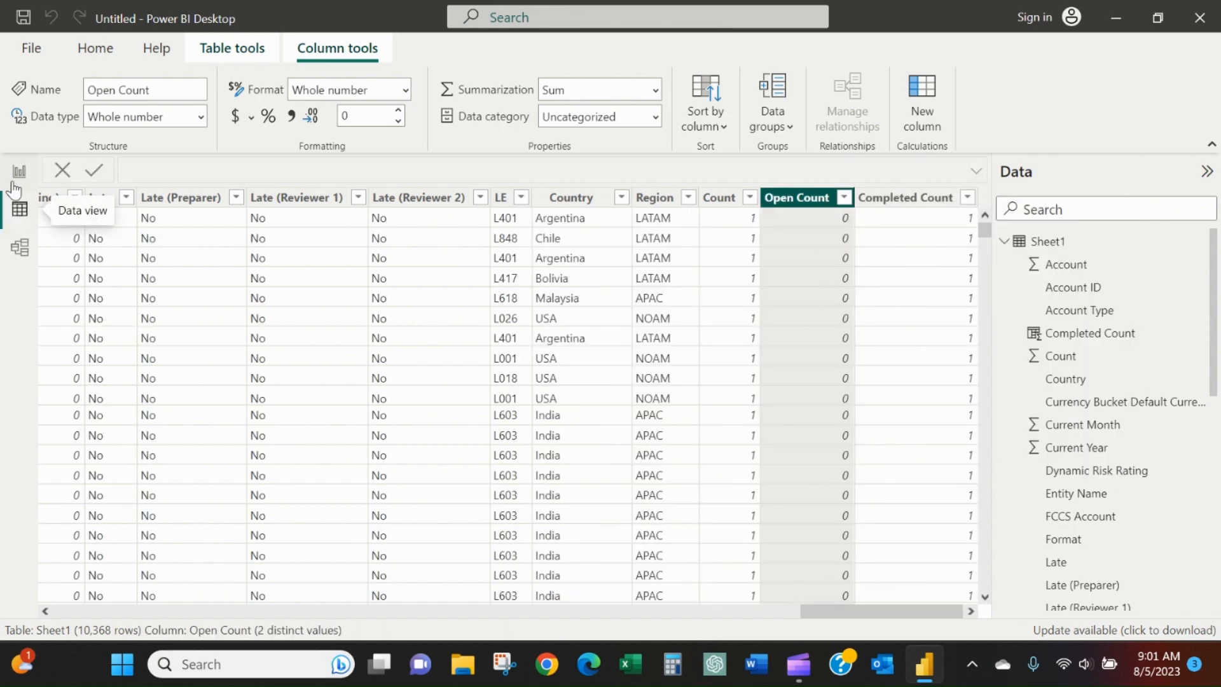
Return to the report page and assign Completed Count as the gauge's value.
{"action": "left_click", "coordinate": [19, 171]}
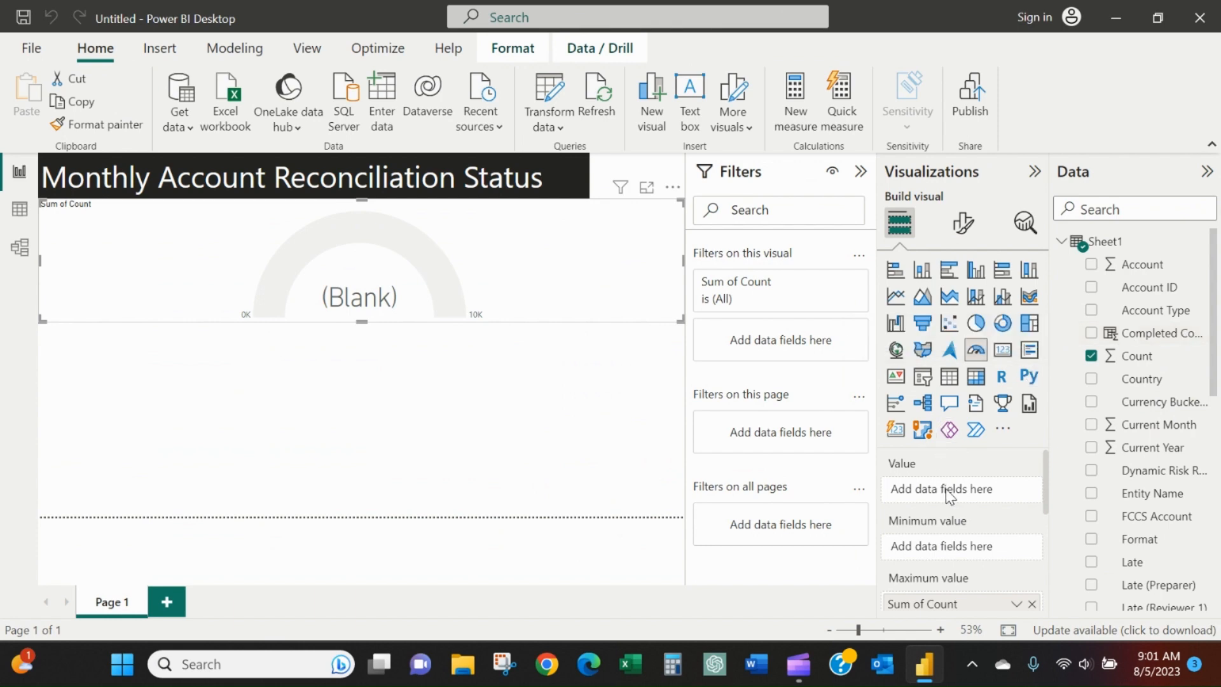
{"action": "left_click_drag", "start_coordinate": [1135, 334], "coordinate": [962, 489]}
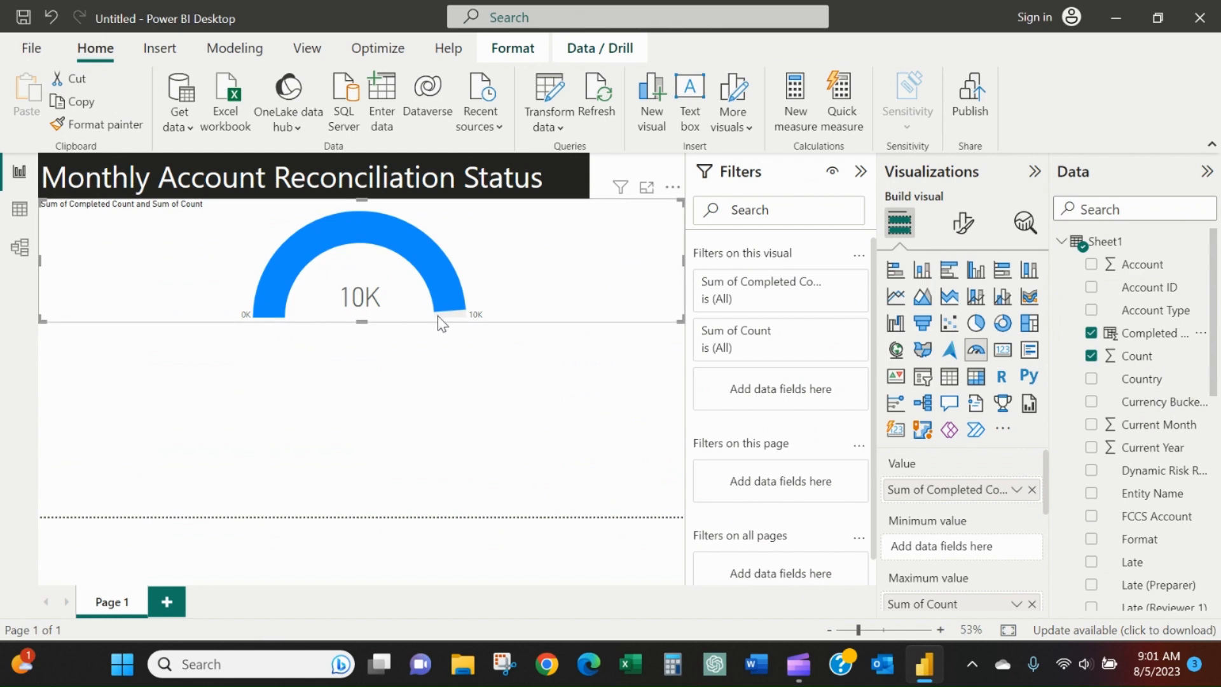
{"action": "mouse_move", "coordinate": [446, 311]}
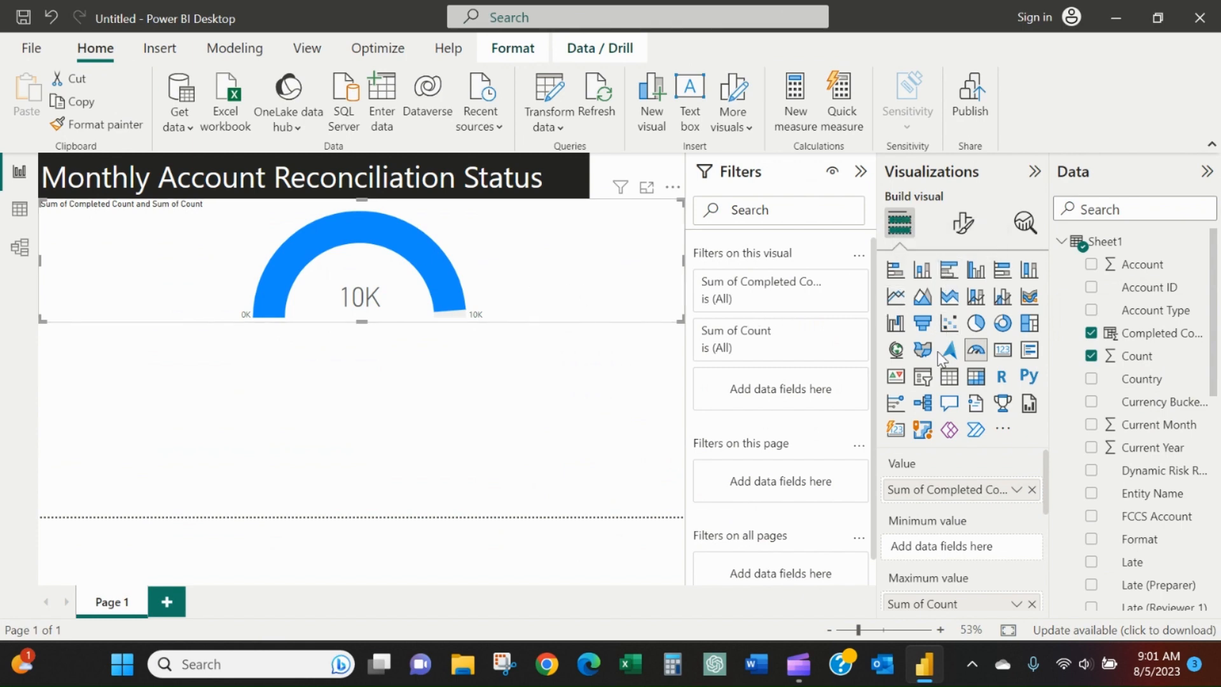
Examine the gauge's formatting options for the gauge axis and the fill color.
{"action": "scroll", "coordinate": [970, 485], "scroll_direction": "down", "scroll_amount": 4}
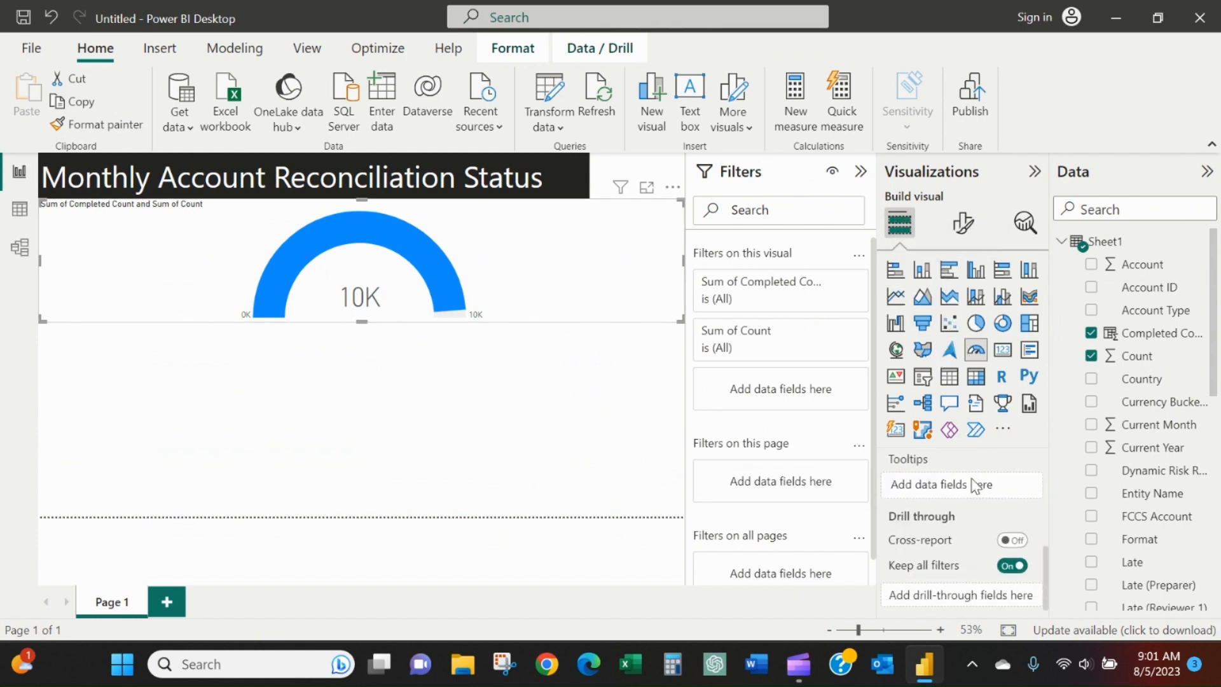
{"action": "left_click", "coordinate": [964, 229]}
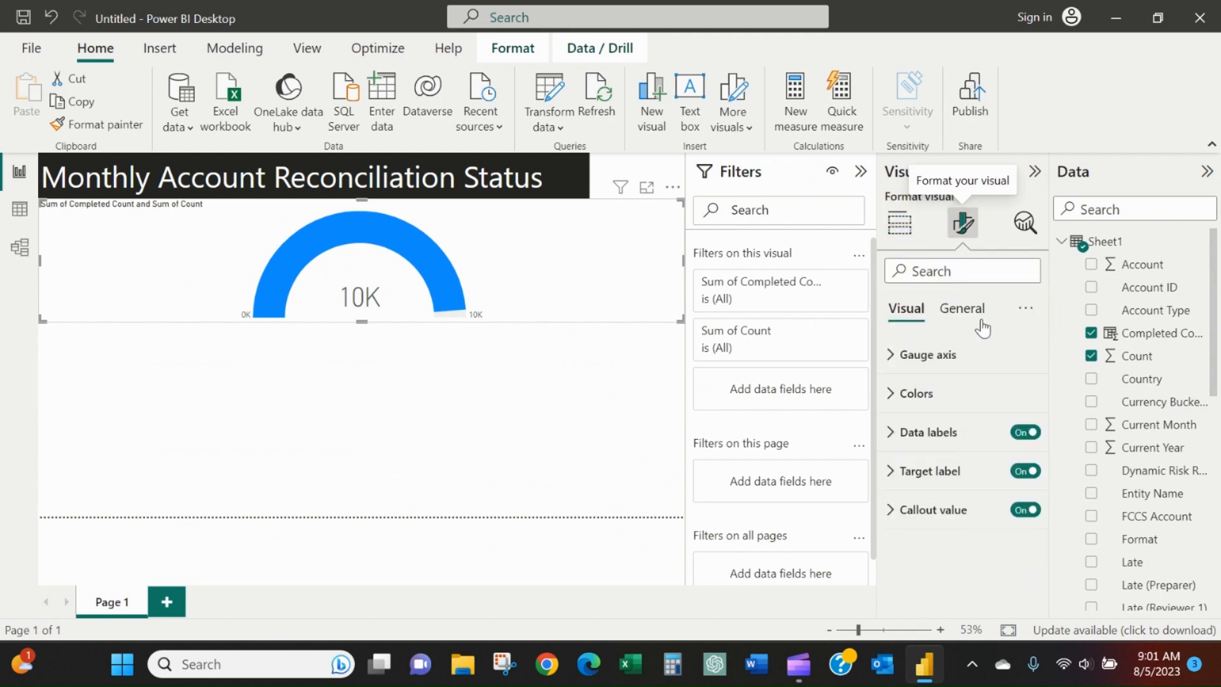
{"action": "left_click", "coordinate": [966, 356]}
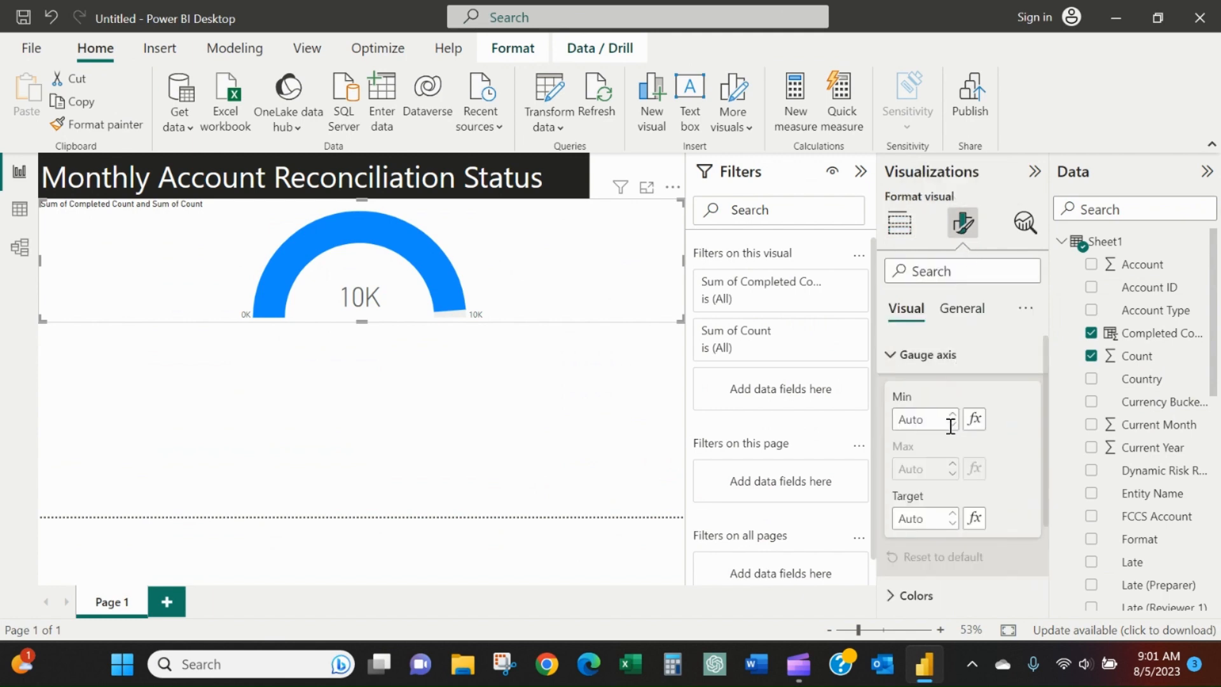
{"action": "scroll", "coordinate": [949, 425], "scroll_direction": "down", "scroll_amount": 2}
{"action": "left_click", "coordinate": [930, 475]}
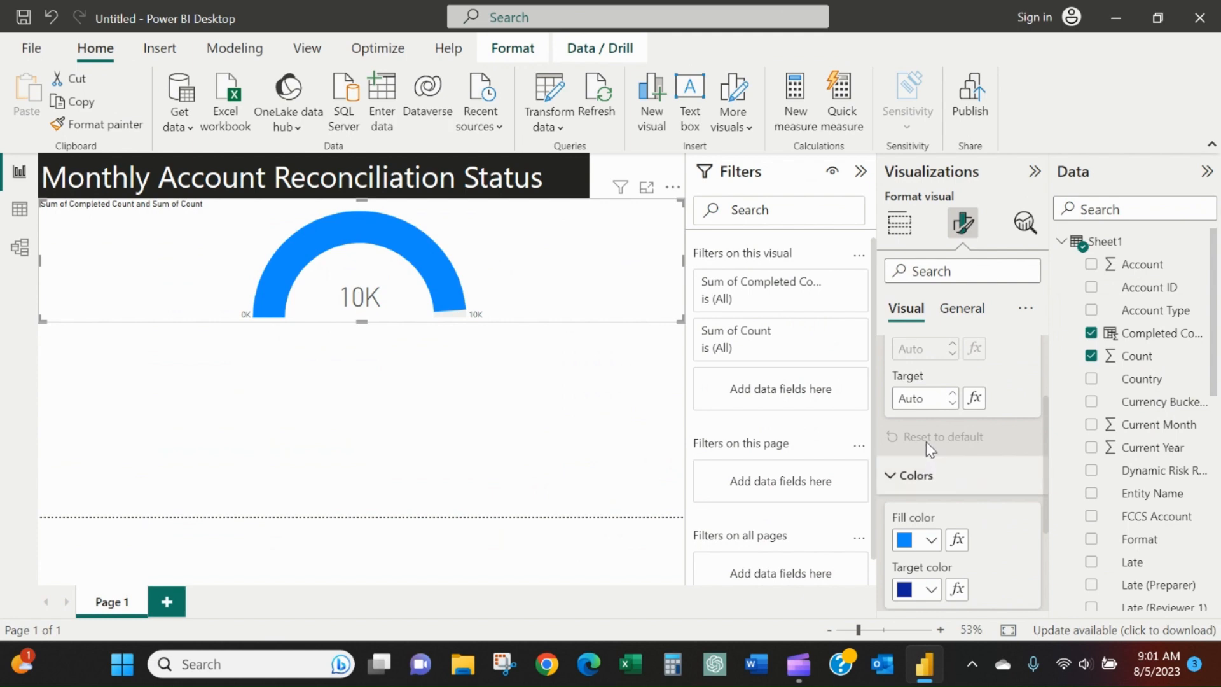
{"action": "scroll", "coordinate": [939, 392], "scroll_direction": "down", "scroll_amount": 2}
{"action": "left_click", "coordinate": [931, 458]}
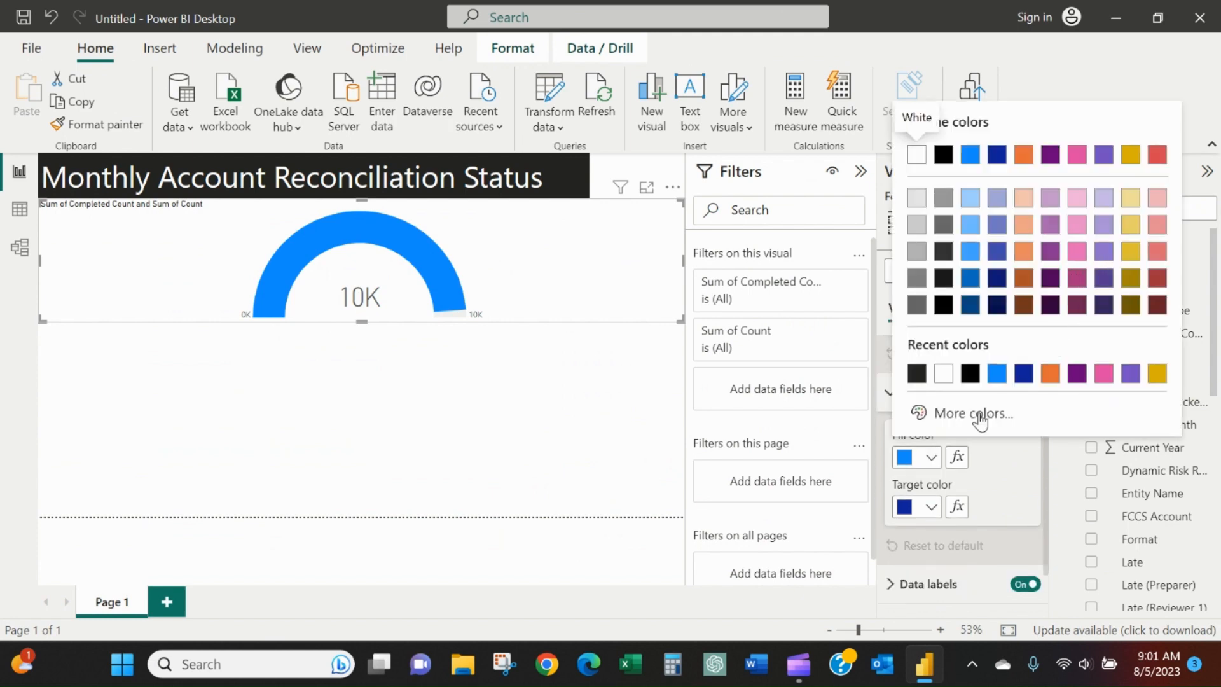
{"action": "left_click", "coordinate": [933, 460]}
Set the color of the gauge's data label values to white.
{"action": "scroll", "coordinate": [959, 501], "scroll_direction": "down", "scroll_amount": 2}
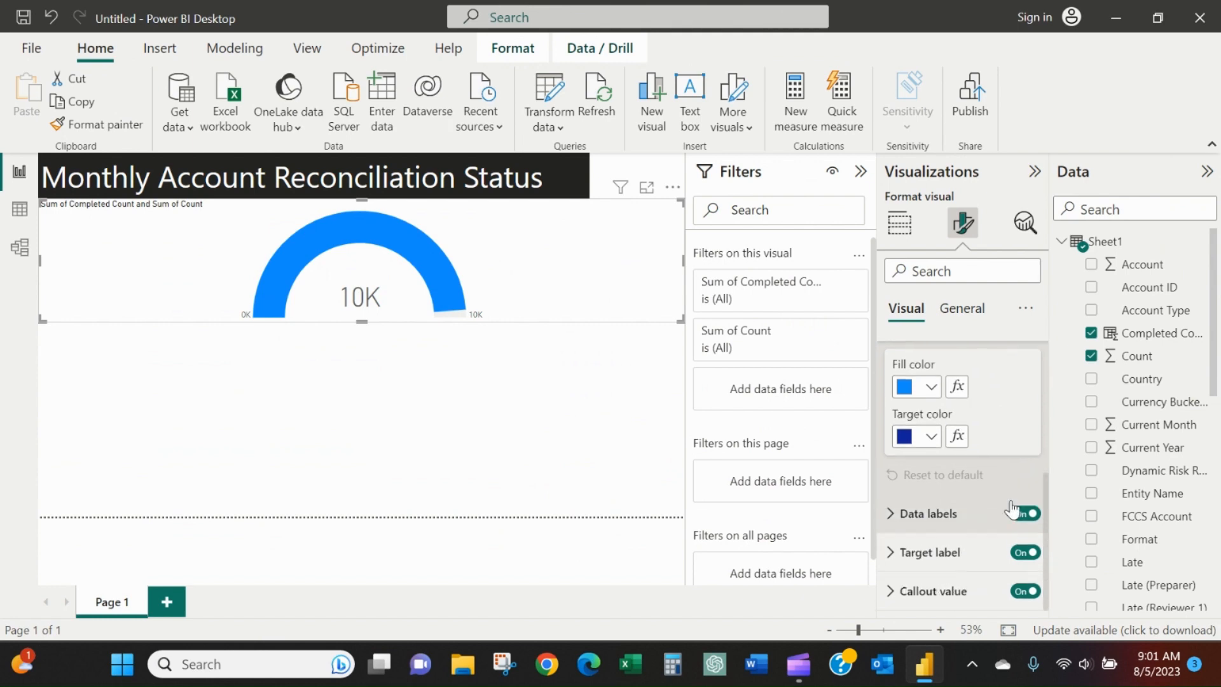
{"action": "left_click", "coordinate": [935, 516]}
{"action": "scroll", "coordinate": [935, 516], "scroll_direction": "down", "scroll_amount": 2}
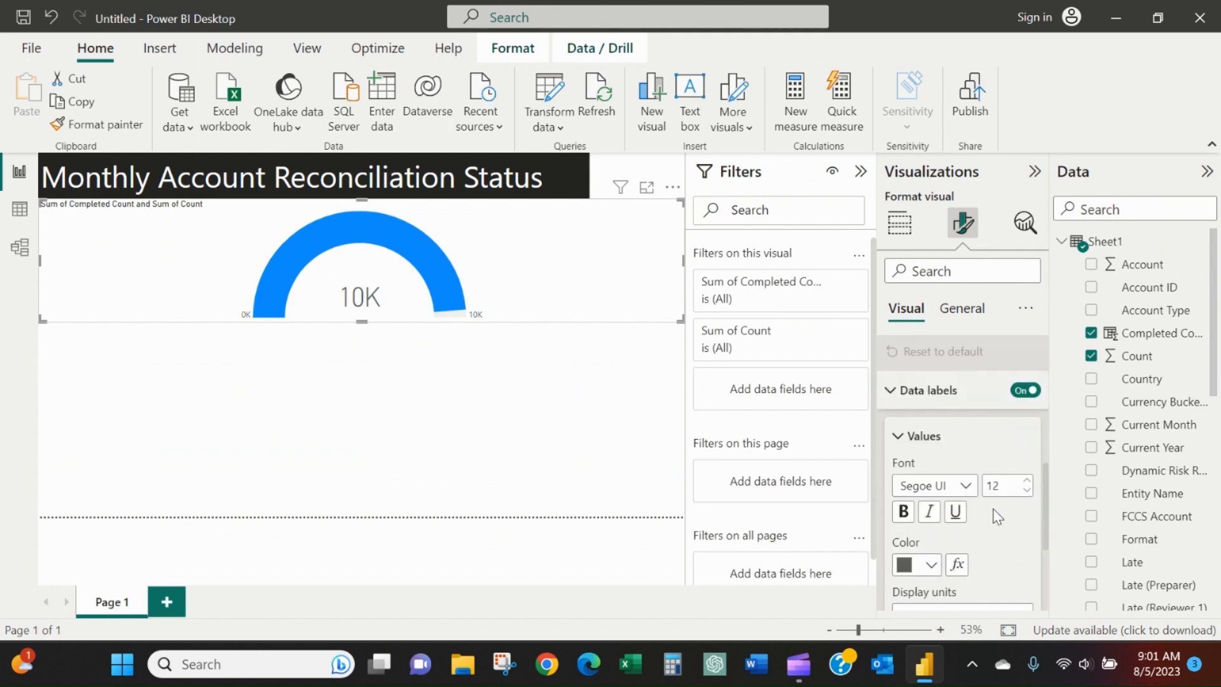
{"action": "left_click", "coordinate": [930, 567]}
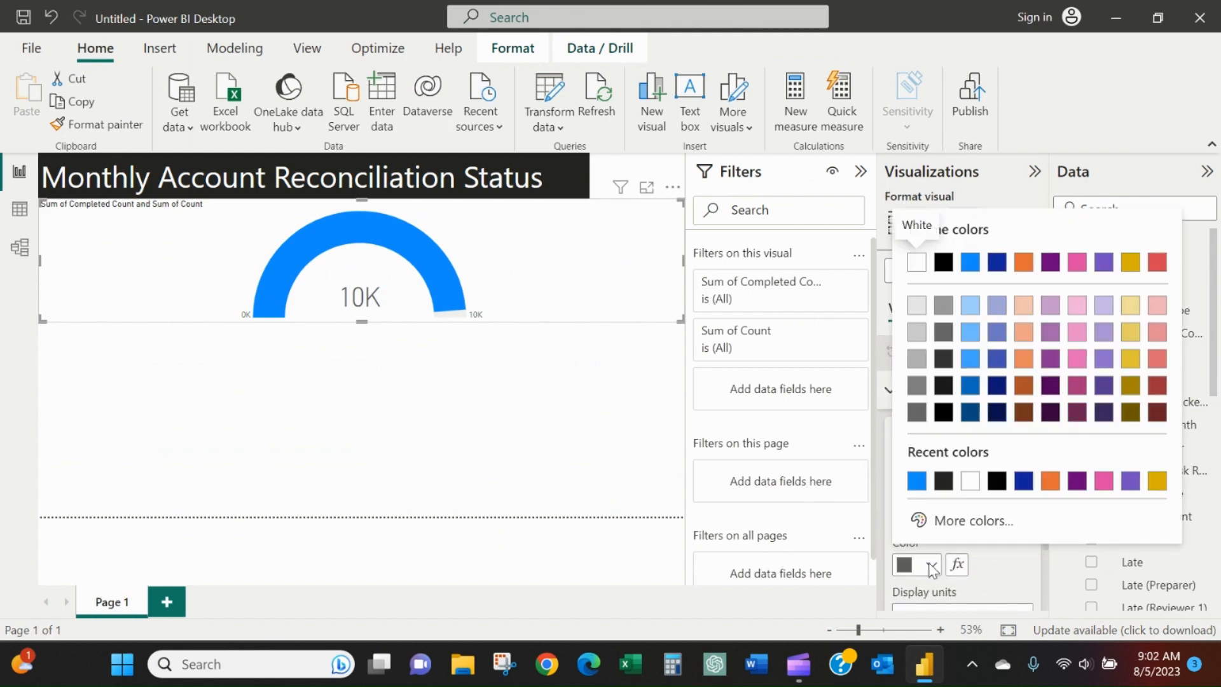
{"action": "left_click", "coordinate": [966, 492]}
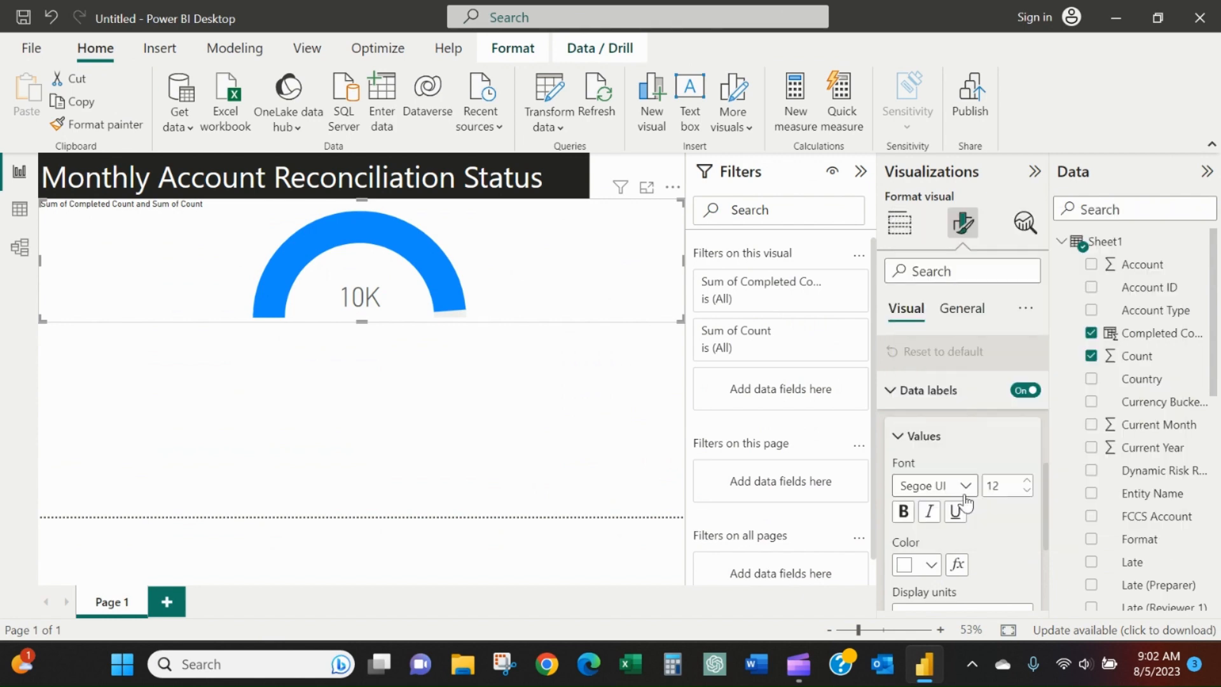
{"action": "scroll", "coordinate": [989, 538], "scroll_direction": "down", "scroll_amount": 1}
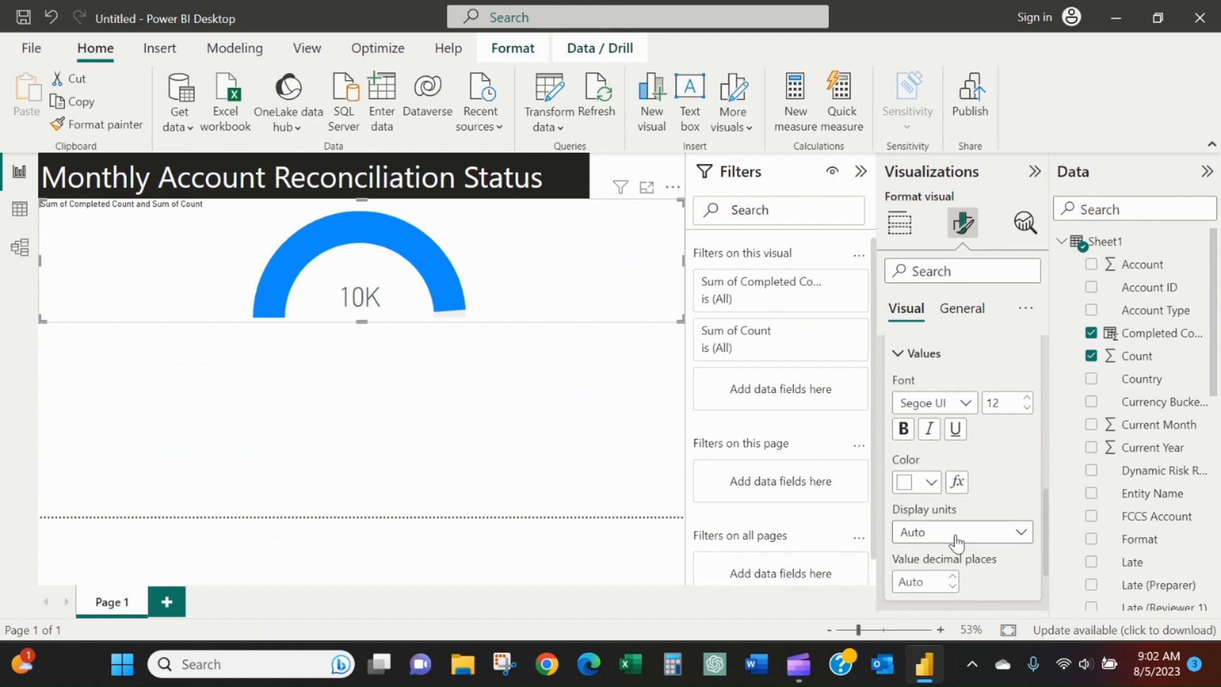
Set the display units of the gauge's data label values to None, previewing their color in black before restoring white.
{"action": "left_click", "coordinate": [958, 539]}
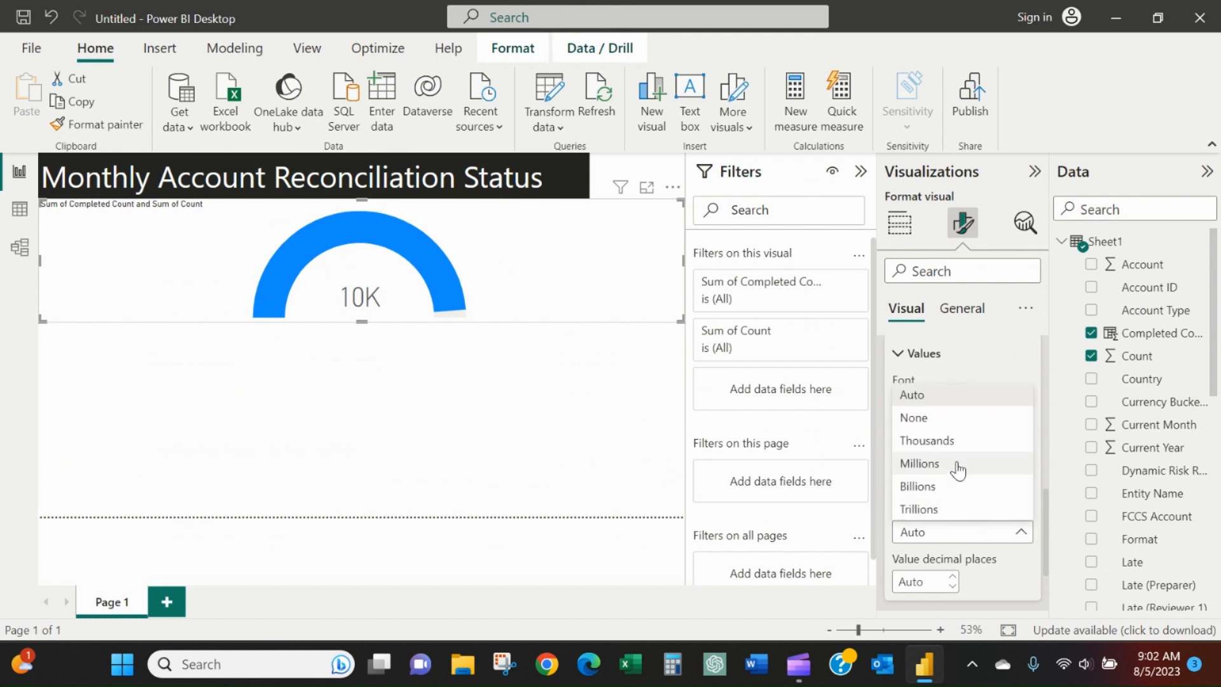
{"action": "left_click", "coordinate": [965, 419]}
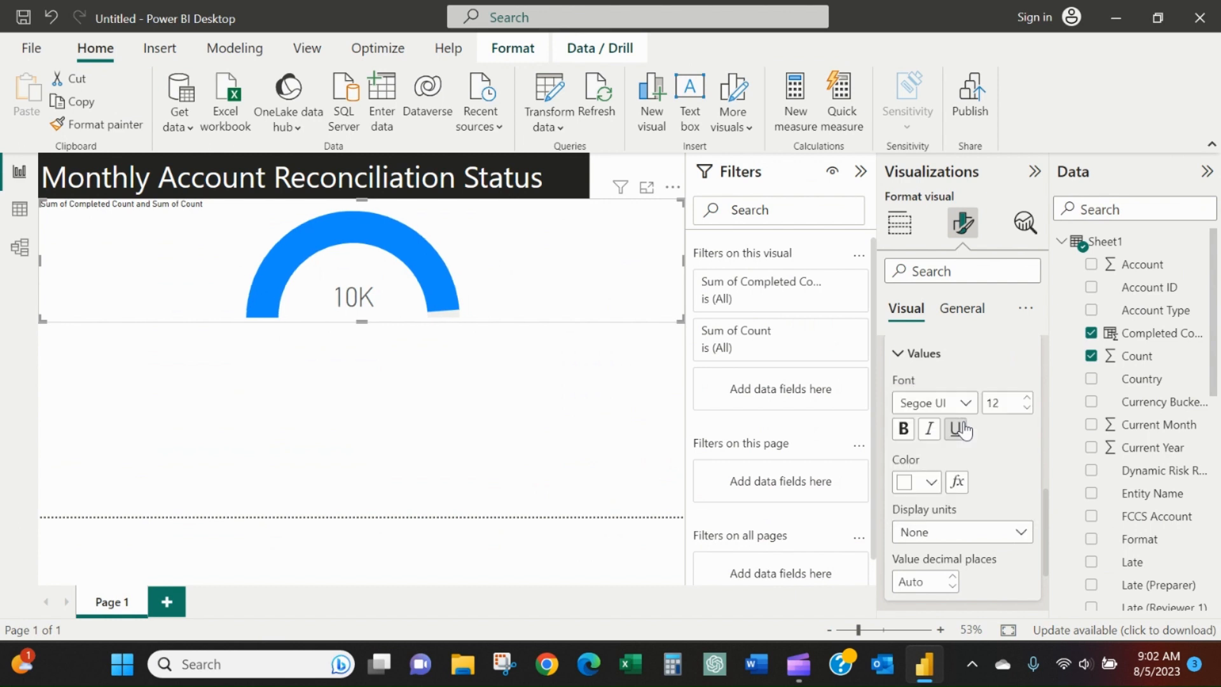
{"action": "left_click", "coordinate": [932, 487]}
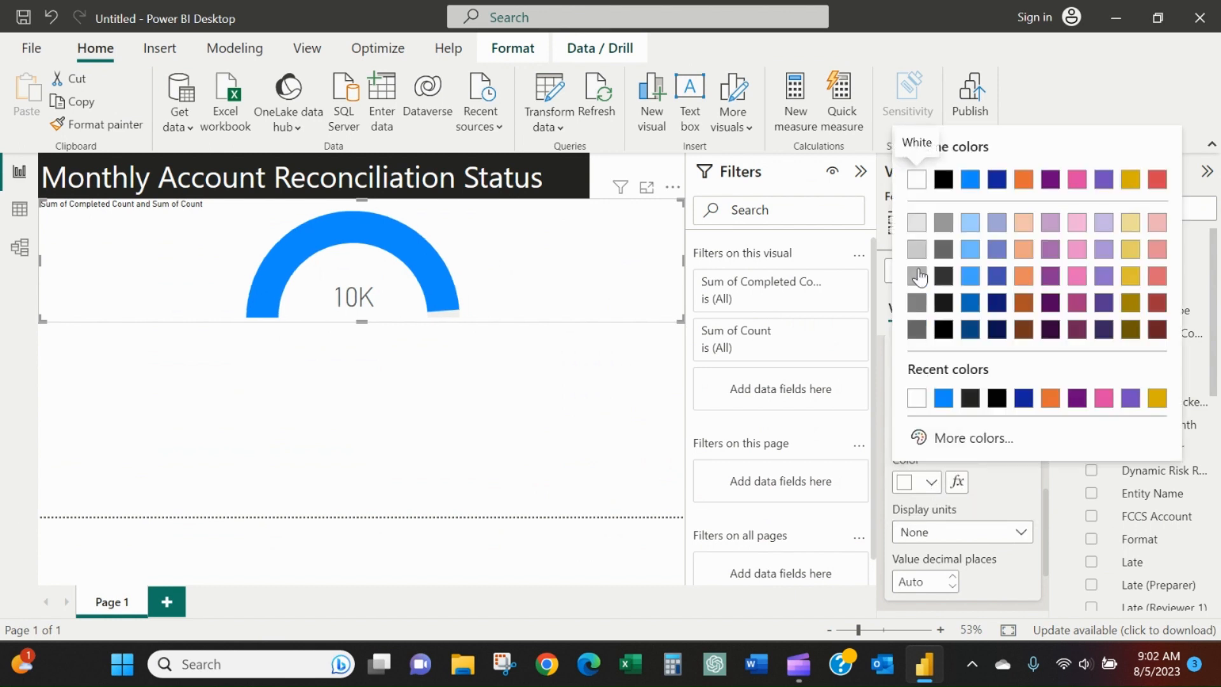
{"action": "left_click", "coordinate": [944, 180]}
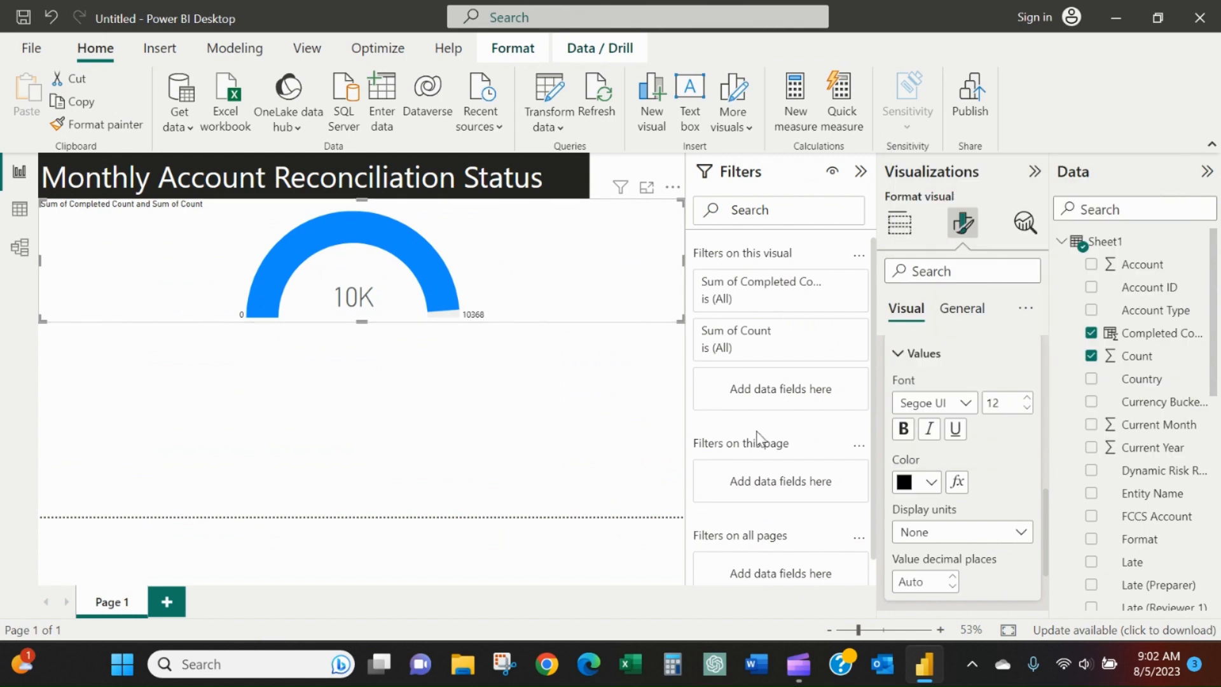
{"action": "left_click", "coordinate": [932, 482]}
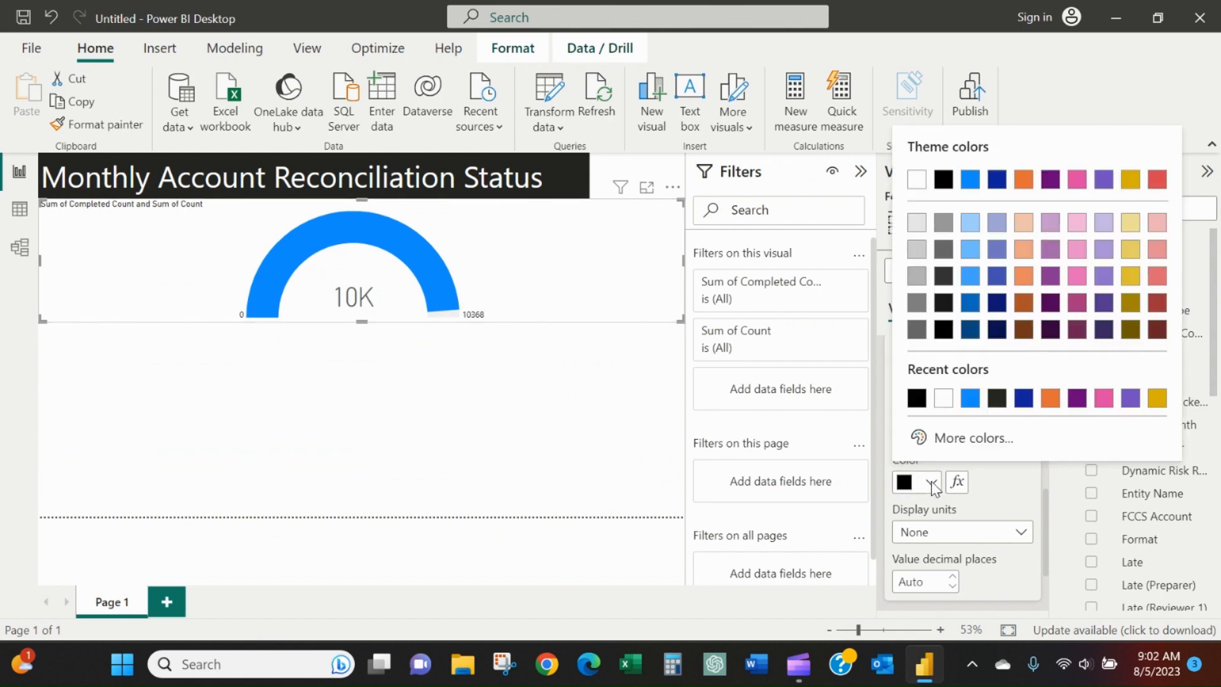
{"action": "left_click", "coordinate": [917, 180]}
Set the color of the gauge's target label values to white.
{"action": "scroll", "coordinate": [977, 453], "scroll_direction": "down", "scroll_amount": 3}
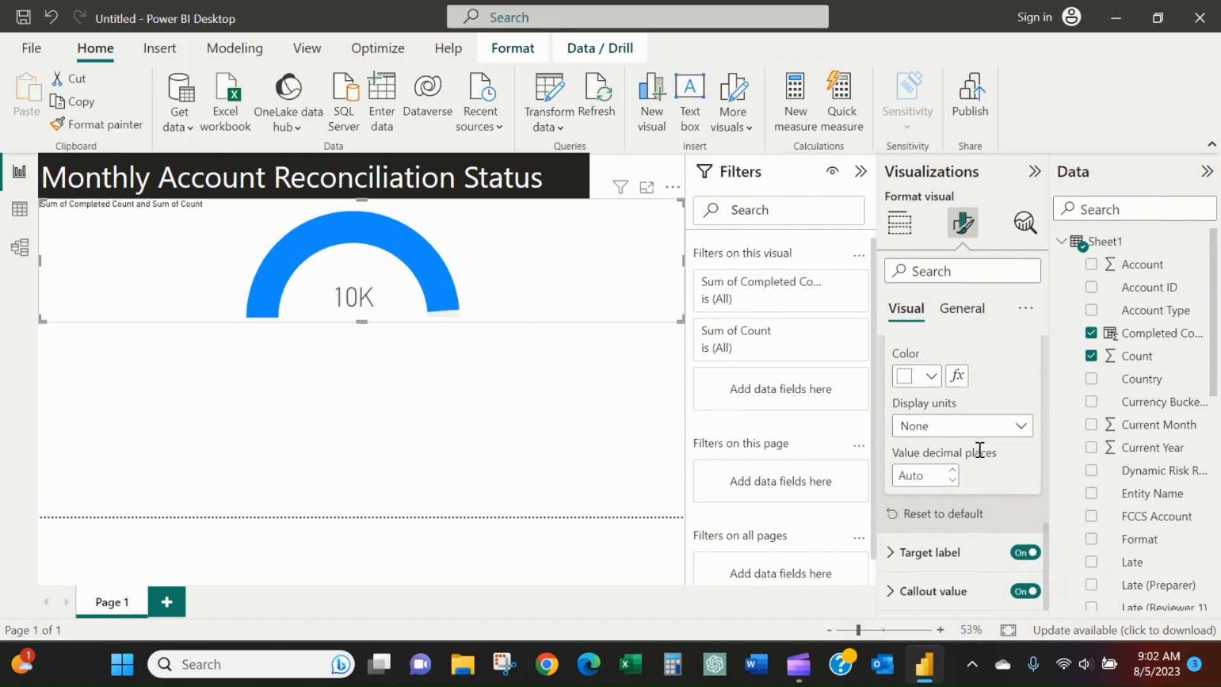
{"action": "left_click", "coordinate": [954, 552]}
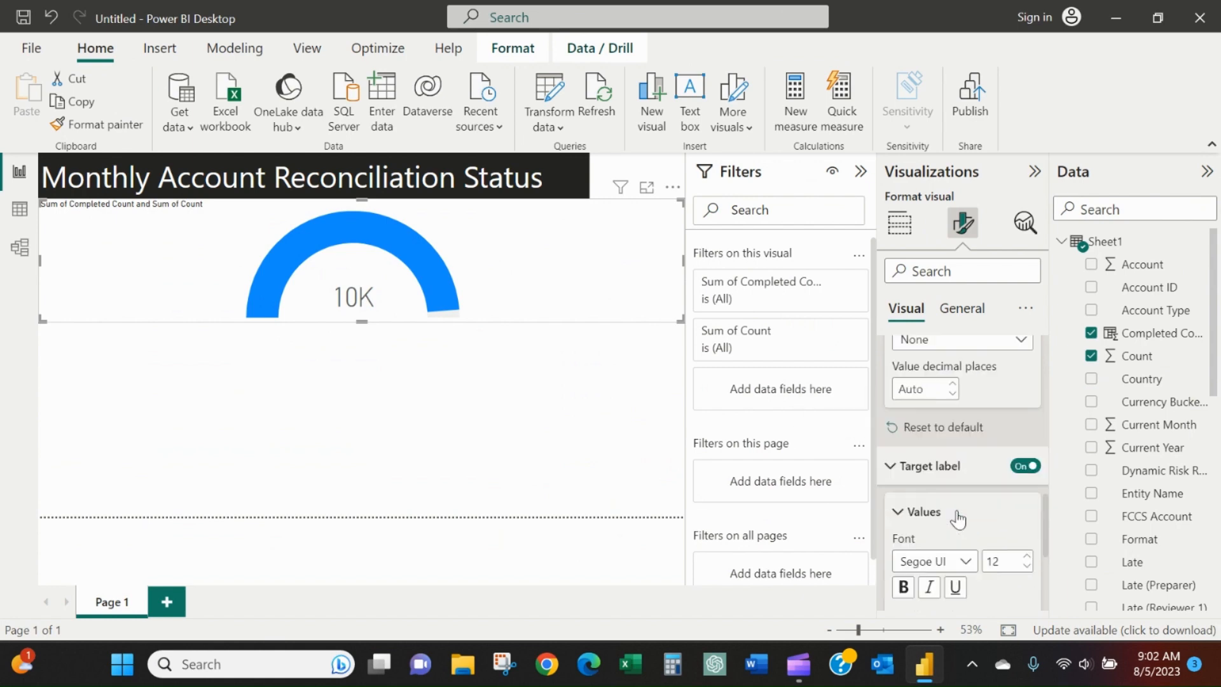
{"action": "scroll", "coordinate": [957, 517], "scroll_direction": "down", "scroll_amount": 2}
{"action": "scroll", "coordinate": [951, 509], "scroll_direction": "down", "scroll_amount": 2}
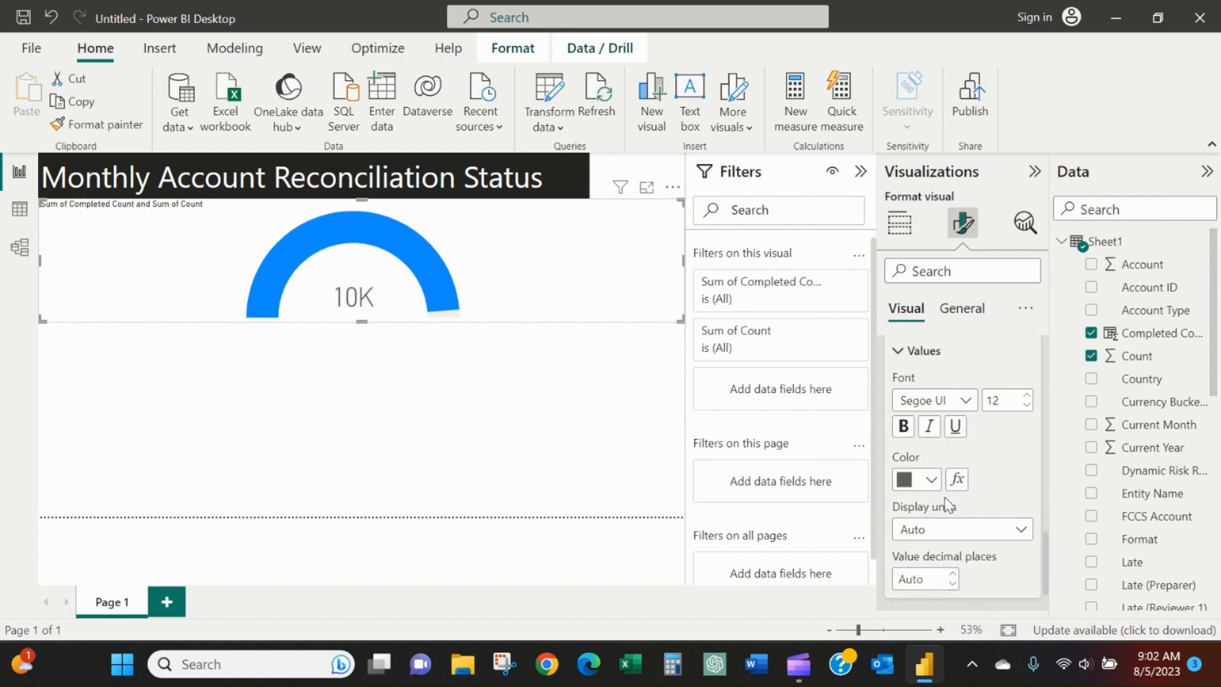
{"action": "left_click", "coordinate": [930, 480]}
{"action": "left_click", "coordinate": [914, 399]}
Set the gauge callout value's display units to None and its color to white, trying black in between.
{"action": "scroll", "coordinate": [982, 489], "scroll_direction": "down", "scroll_amount": 1}
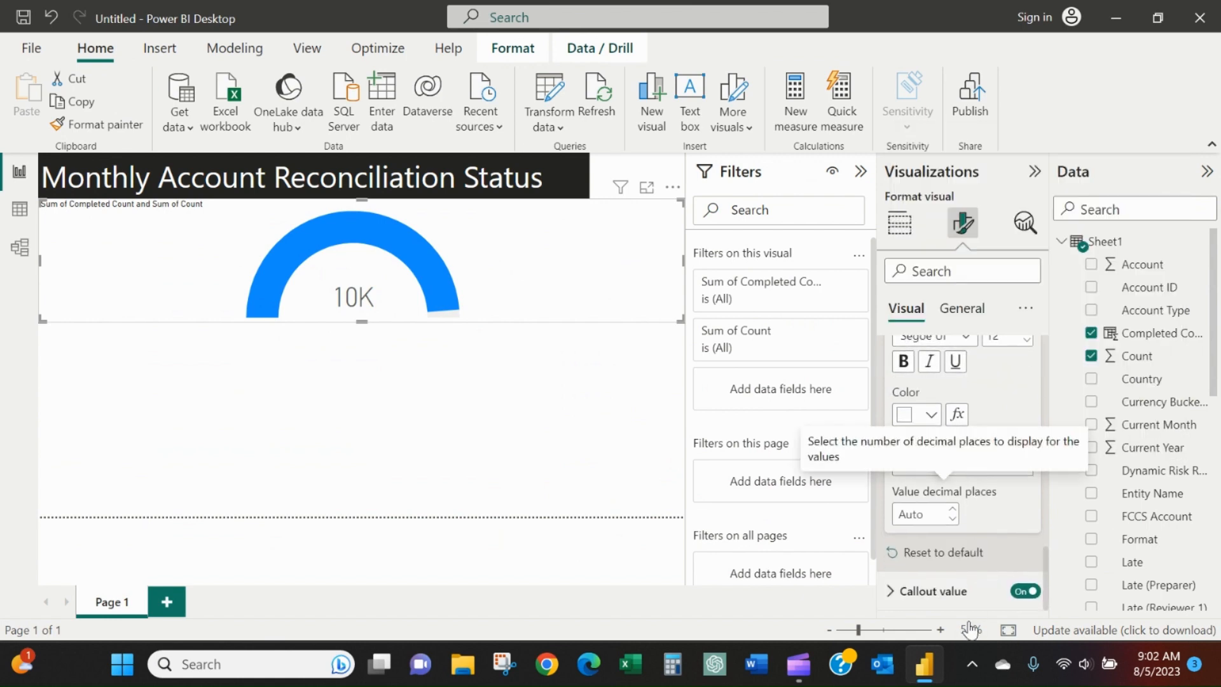
{"action": "left_click", "coordinate": [933, 591]}
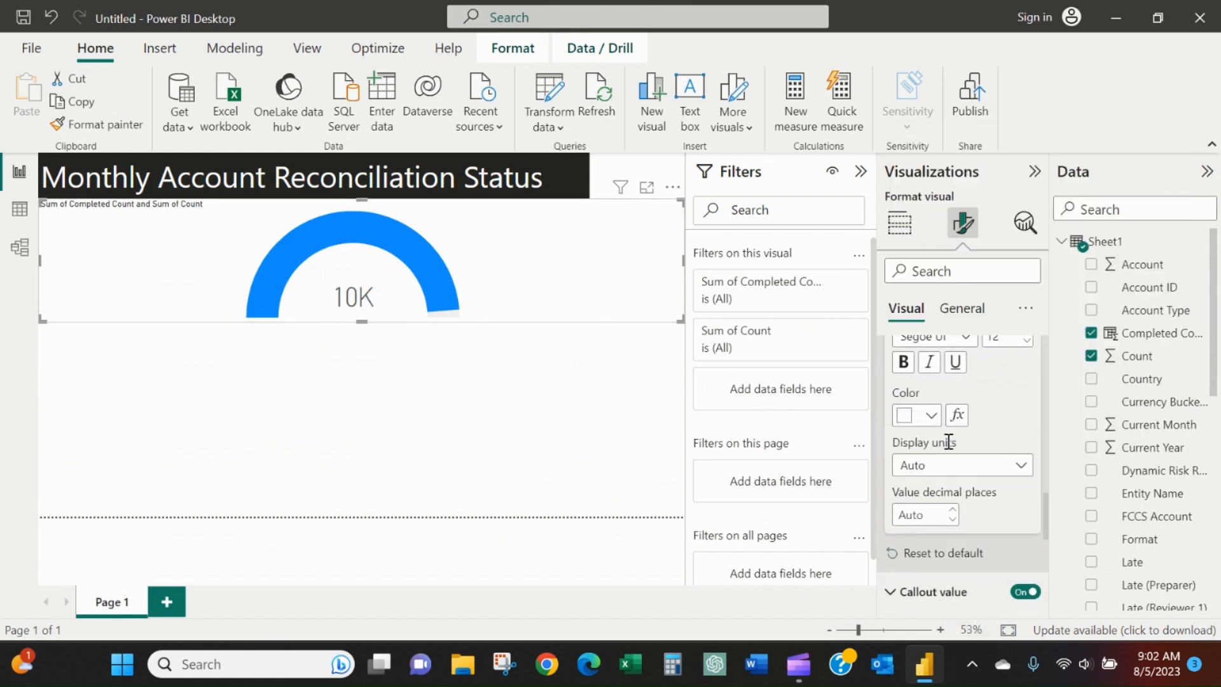
{"action": "scroll", "coordinate": [948, 442], "scroll_direction": "down", "scroll_amount": 5}
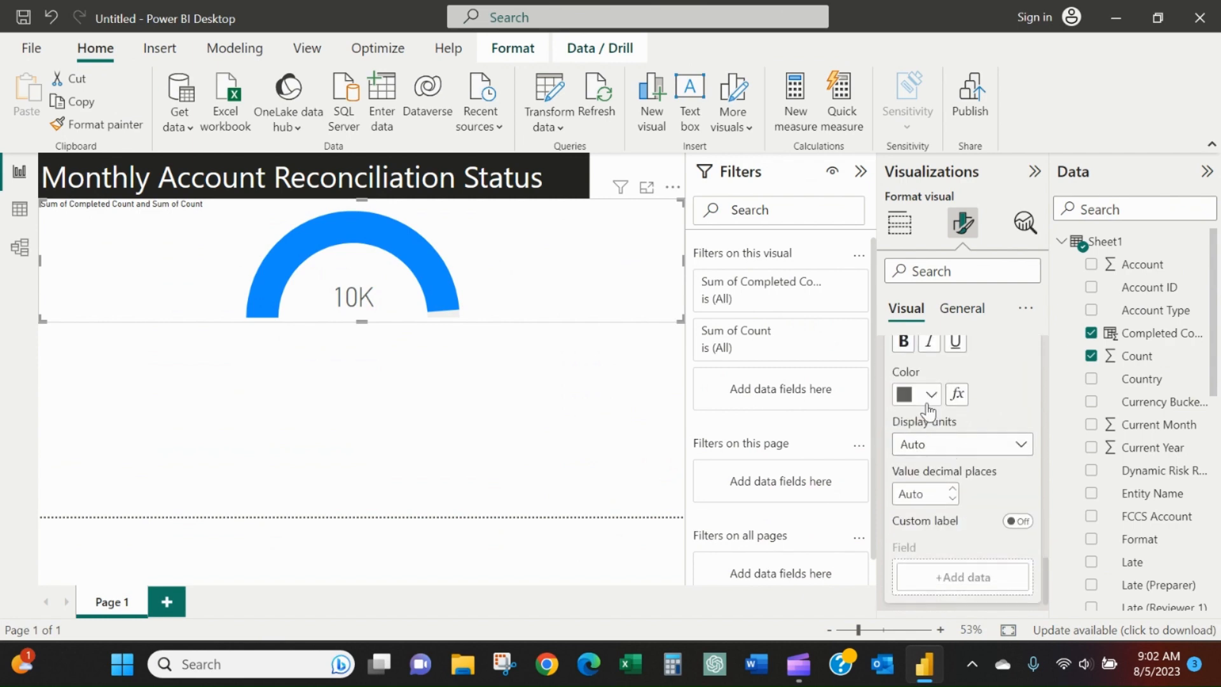
{"action": "left_click", "coordinate": [930, 395]}
{"action": "left_click", "coordinate": [916, 318]}
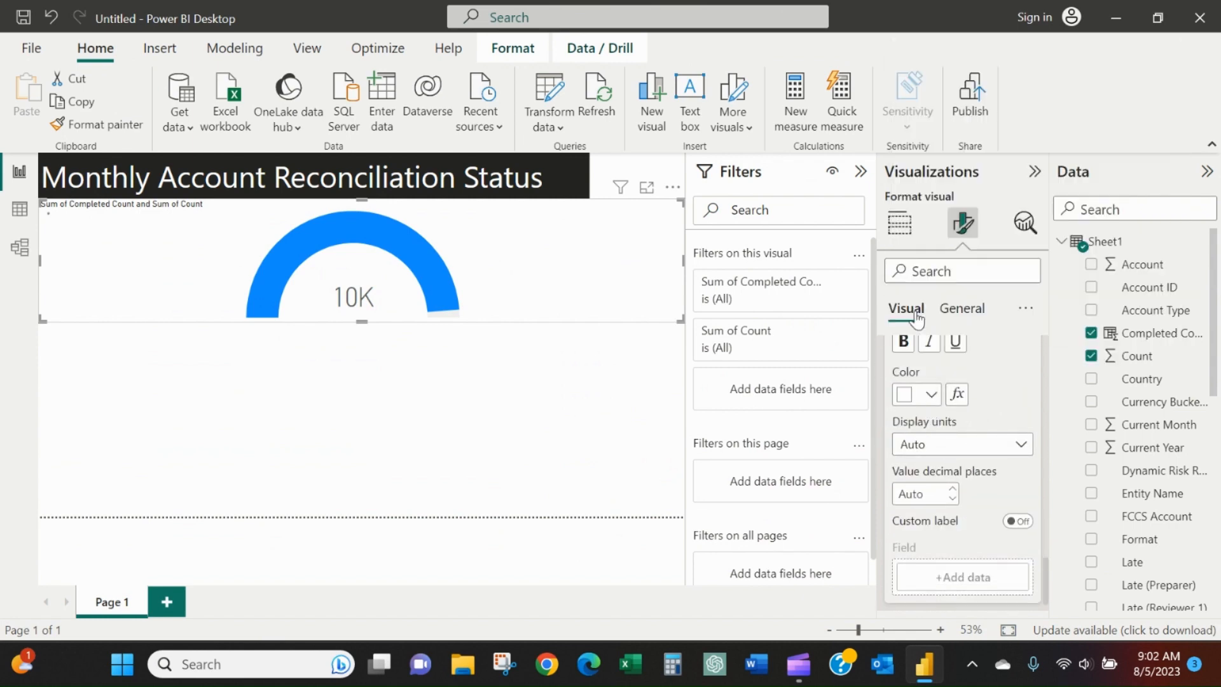
{"action": "left_click", "coordinate": [927, 398]}
{"action": "left_click", "coordinate": [945, 312]}
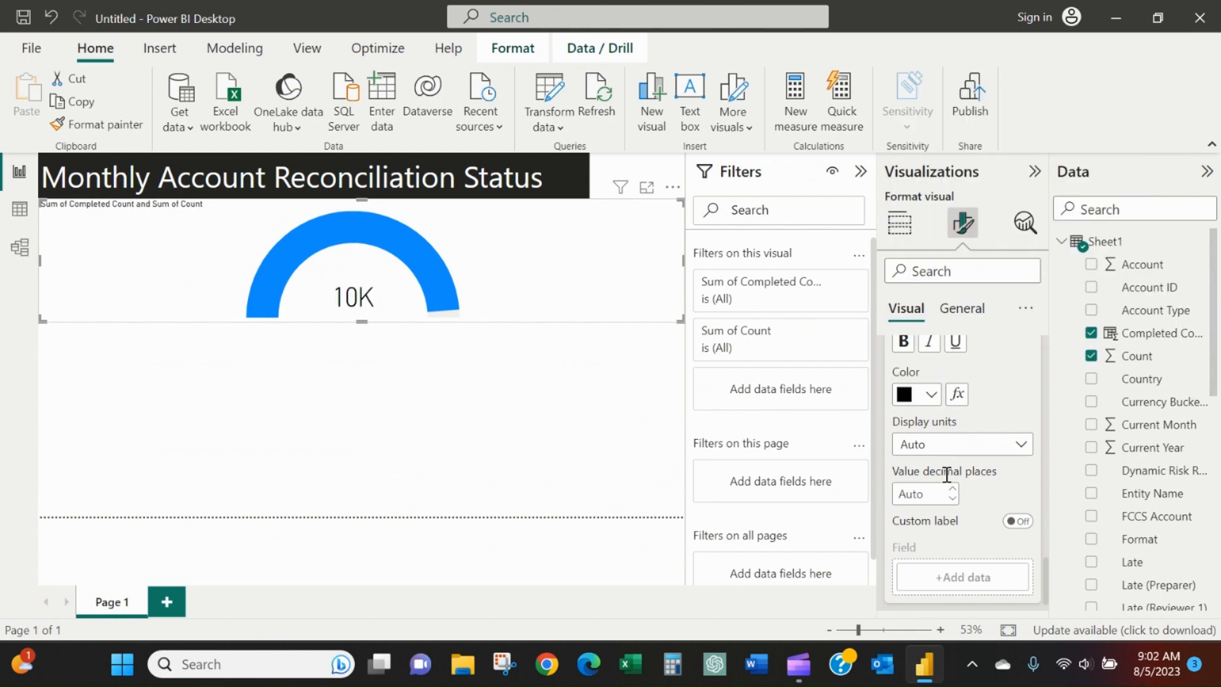
{"action": "left_click", "coordinate": [1011, 447]}
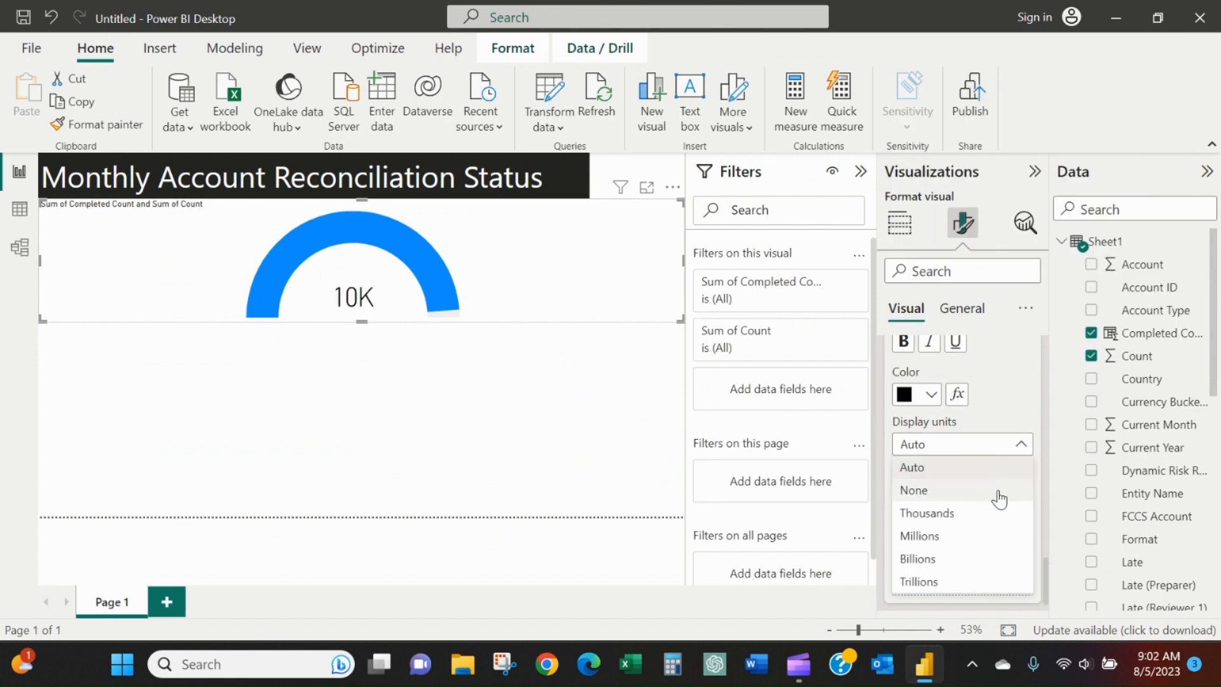
{"action": "left_click", "coordinate": [1001, 494]}
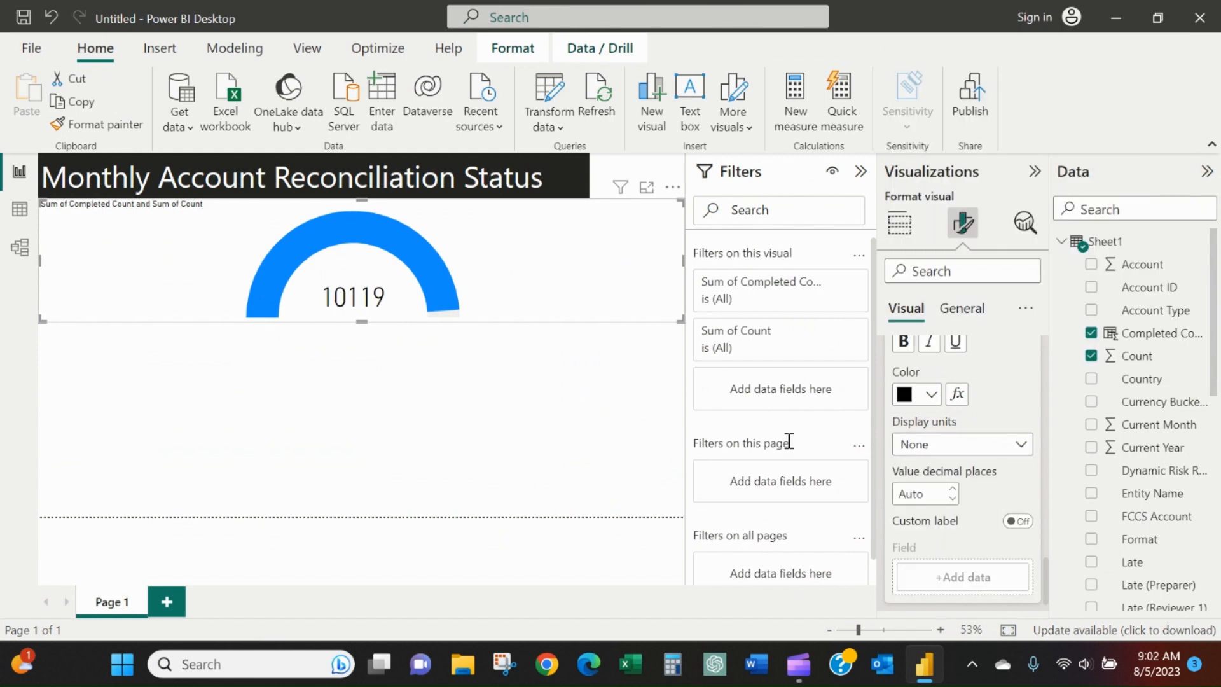
{"action": "left_click", "coordinate": [930, 396]}
{"action": "left_click", "coordinate": [944, 310]}
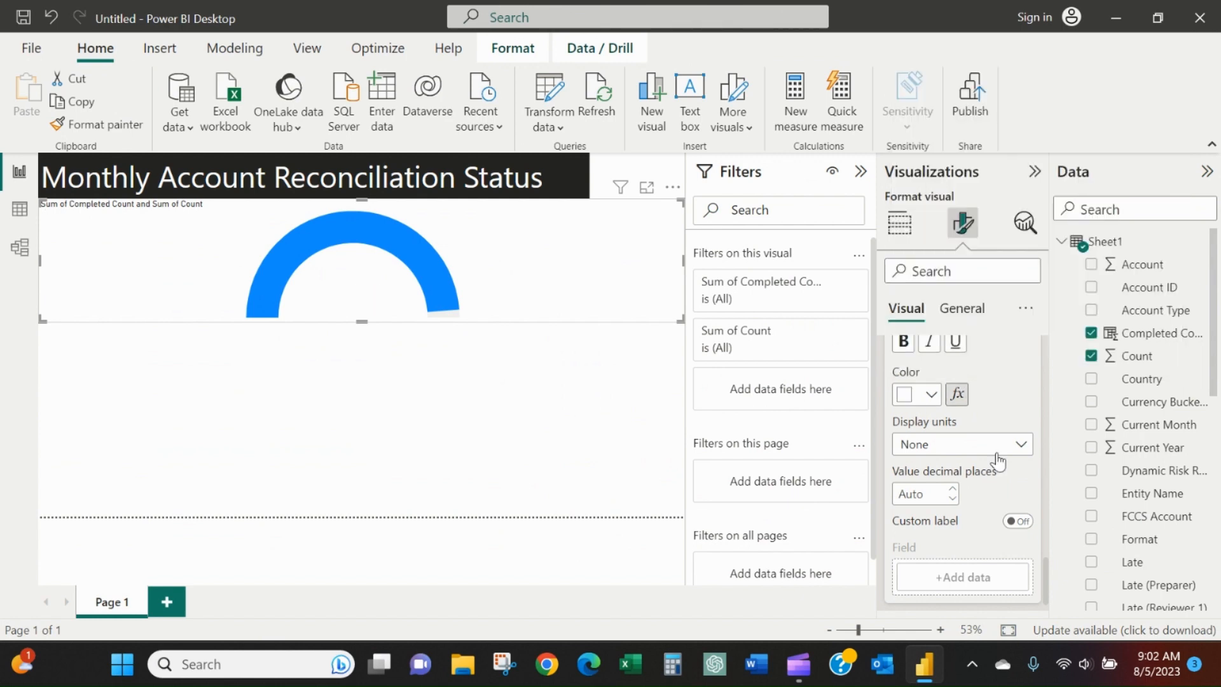
{"action": "scroll", "coordinate": [1002, 474], "scroll_direction": "down", "scroll_amount": 1}
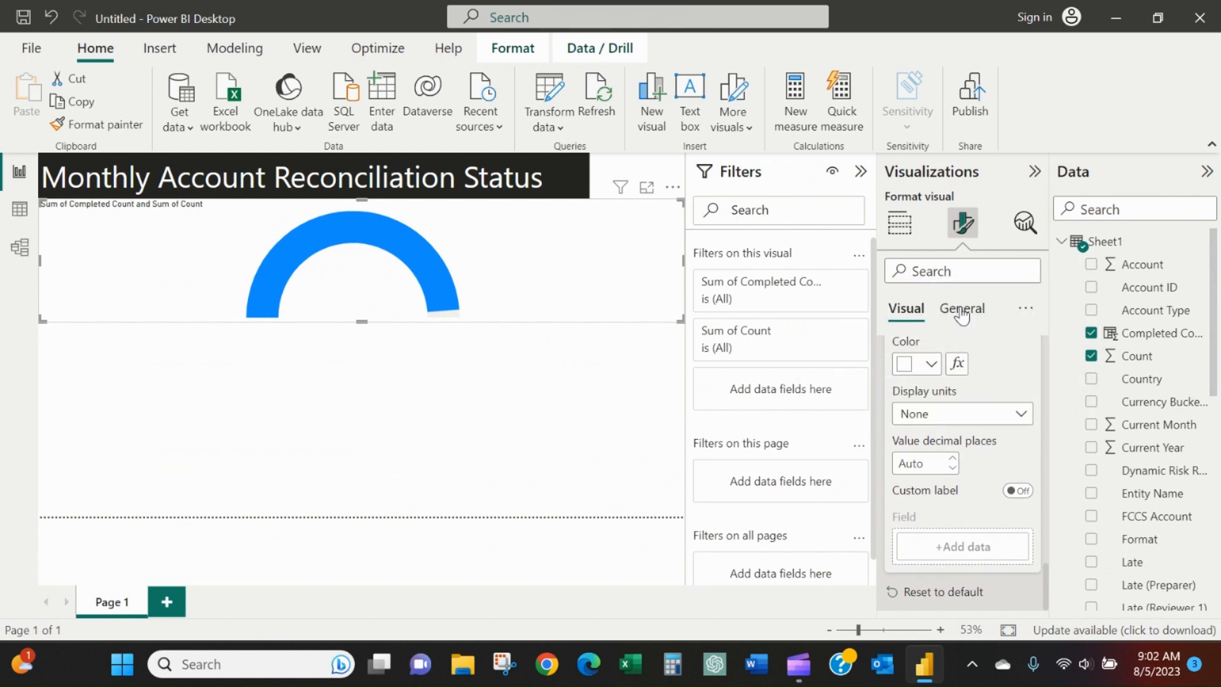
Set the text color of the gauge's title to white.
{"action": "left_click", "coordinate": [962, 311]}
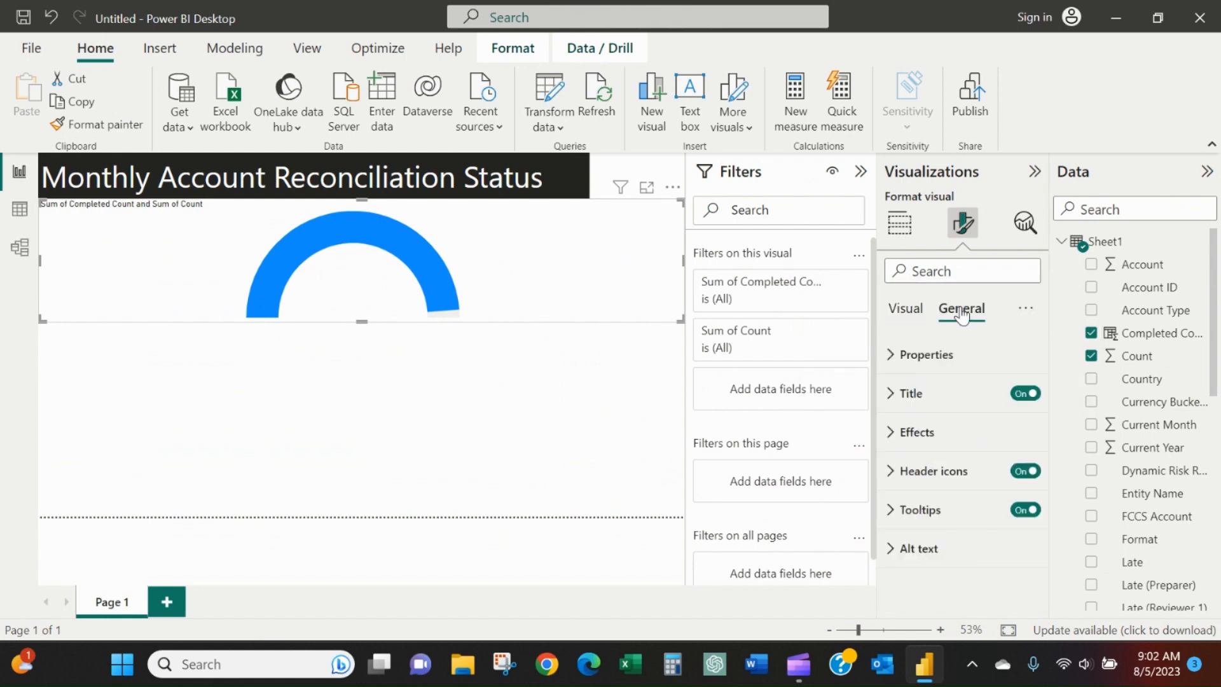
{"action": "left_click", "coordinate": [963, 373]}
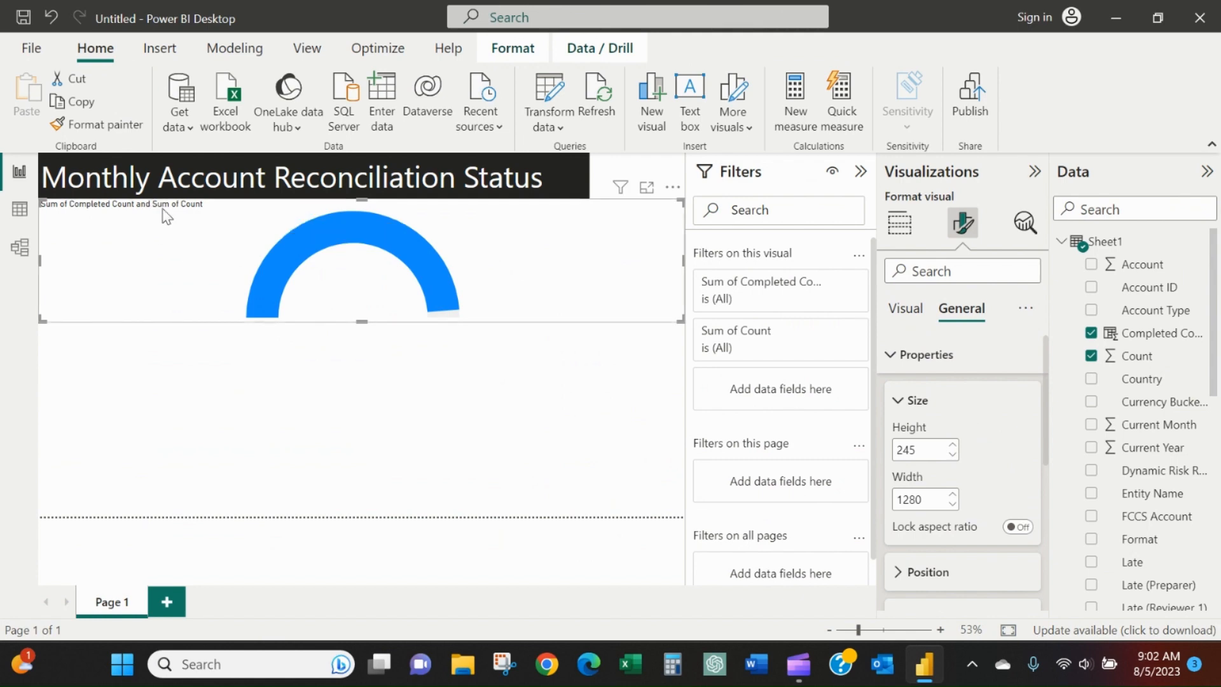
{"action": "scroll", "coordinate": [992, 503], "scroll_direction": "down", "scroll_amount": 5}
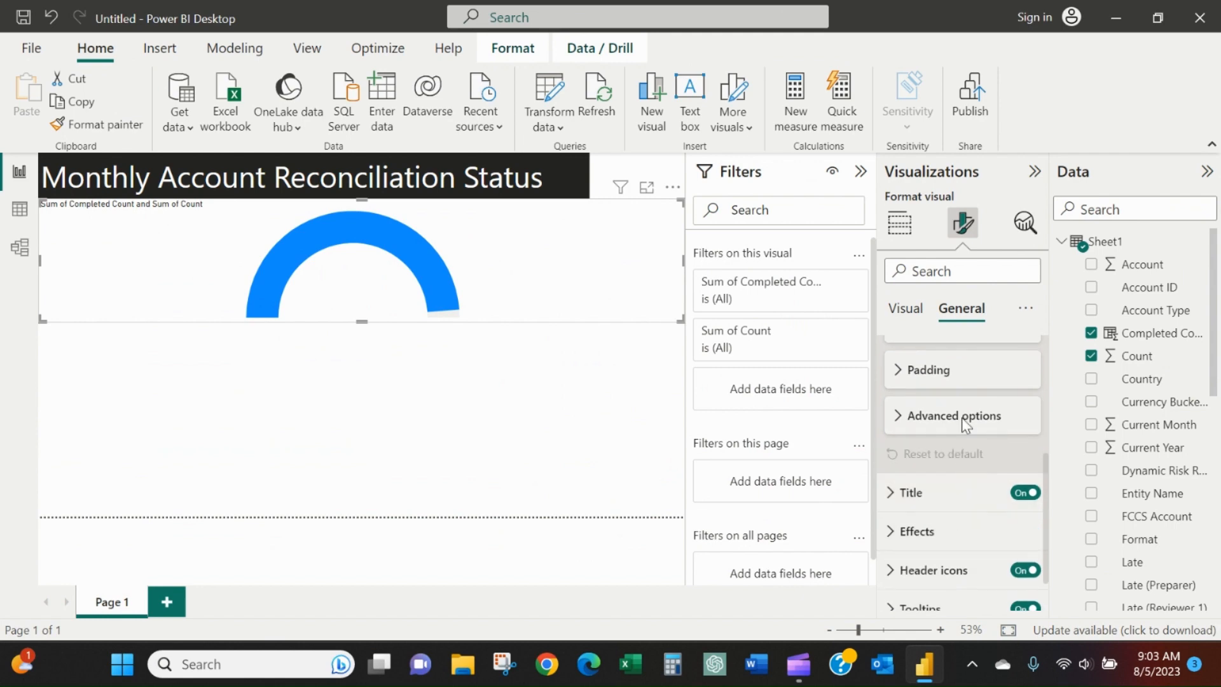
{"action": "scroll", "coordinate": [963, 418], "scroll_direction": "up", "scroll_amount": 5}
{"action": "scroll", "coordinate": [966, 419], "scroll_direction": "down", "scroll_amount": 5}
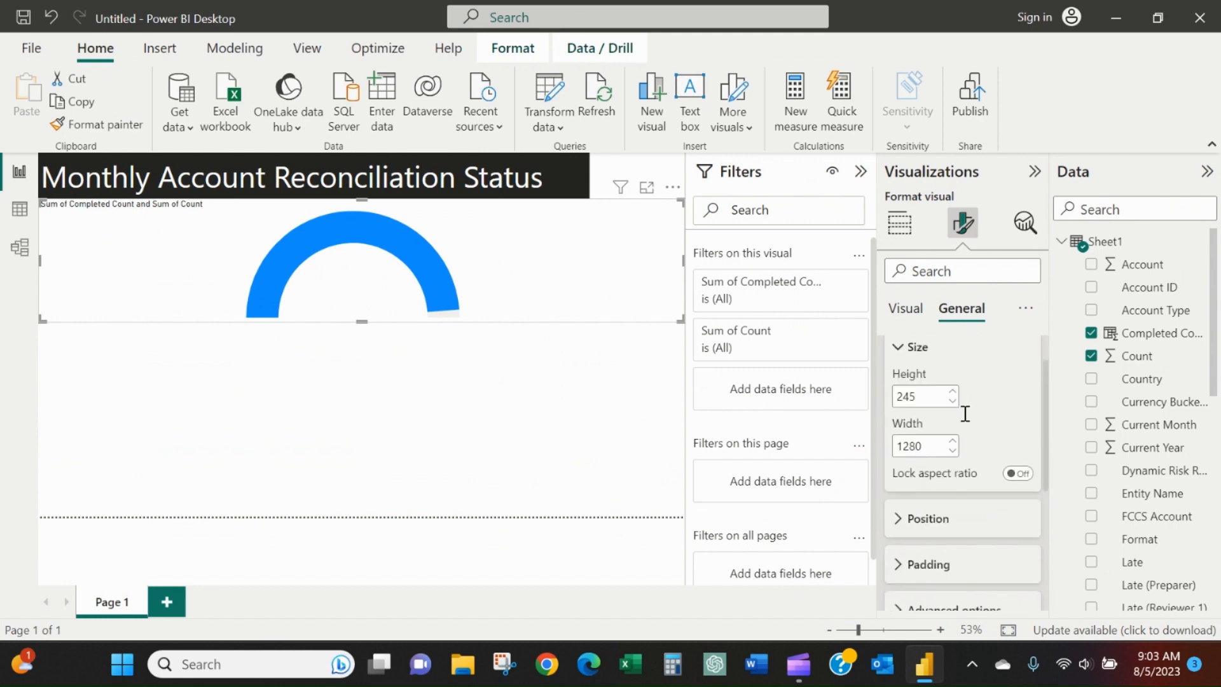
{"action": "left_click", "coordinate": [947, 436]}
{"action": "scroll", "coordinate": [947, 437], "scroll_direction": "down", "scroll_amount": 5}
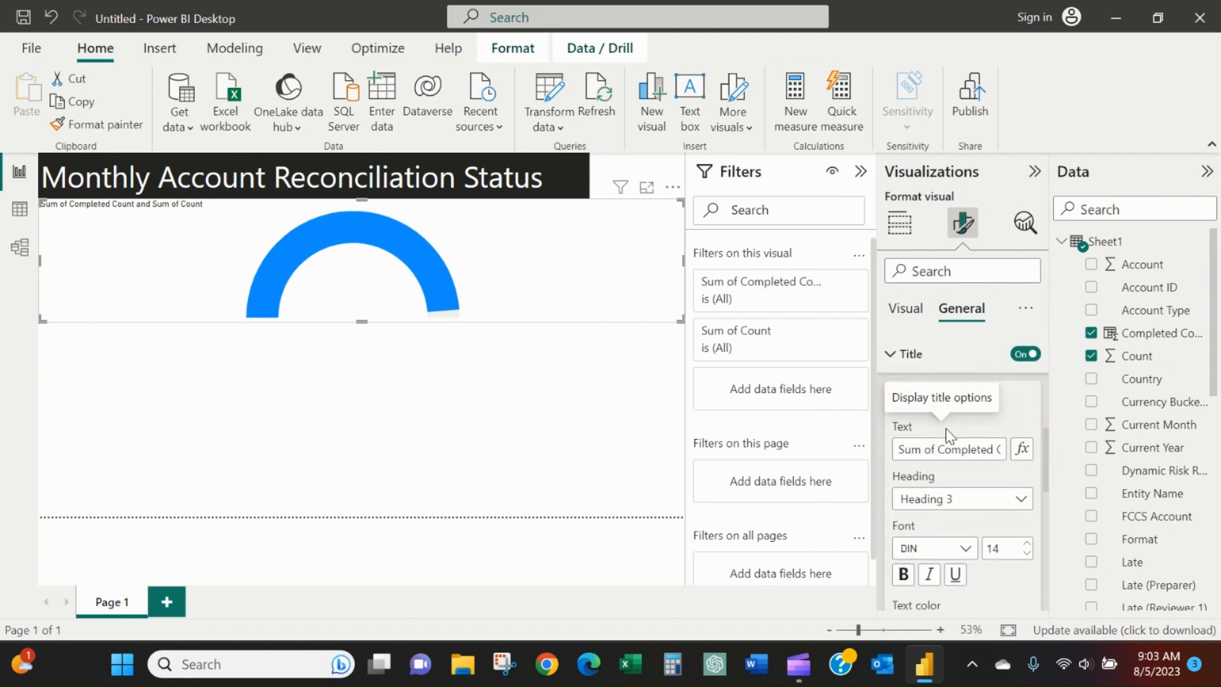
{"action": "left_click", "coordinate": [931, 503]}
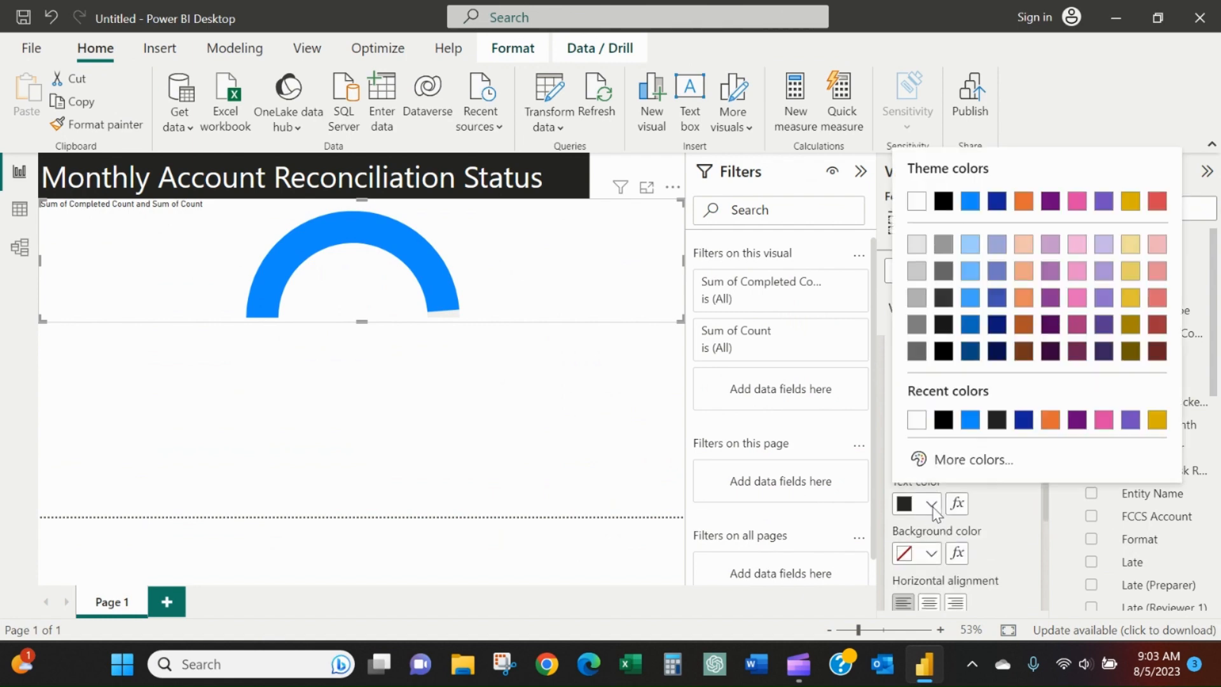
{"action": "left_click", "coordinate": [917, 420]}
Fill the background of the gauge's title with black.
{"action": "scroll", "coordinate": [919, 423], "scroll_direction": "down", "scroll_amount": 2}
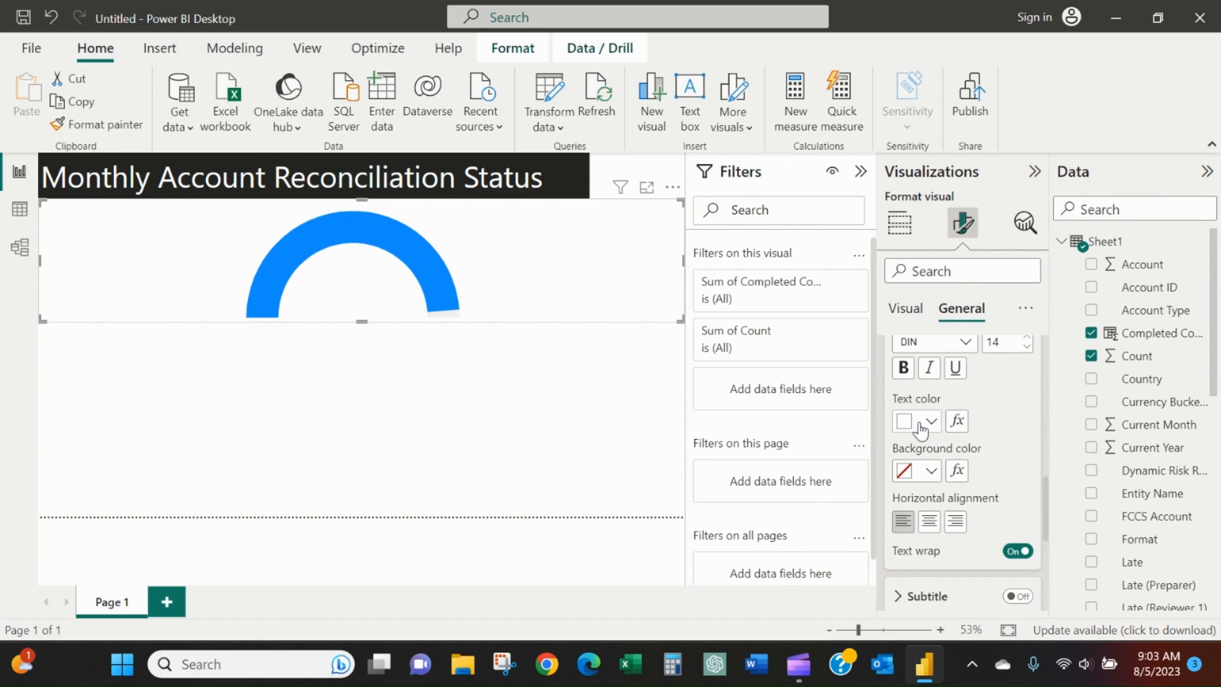
{"action": "left_click", "coordinate": [932, 472]}
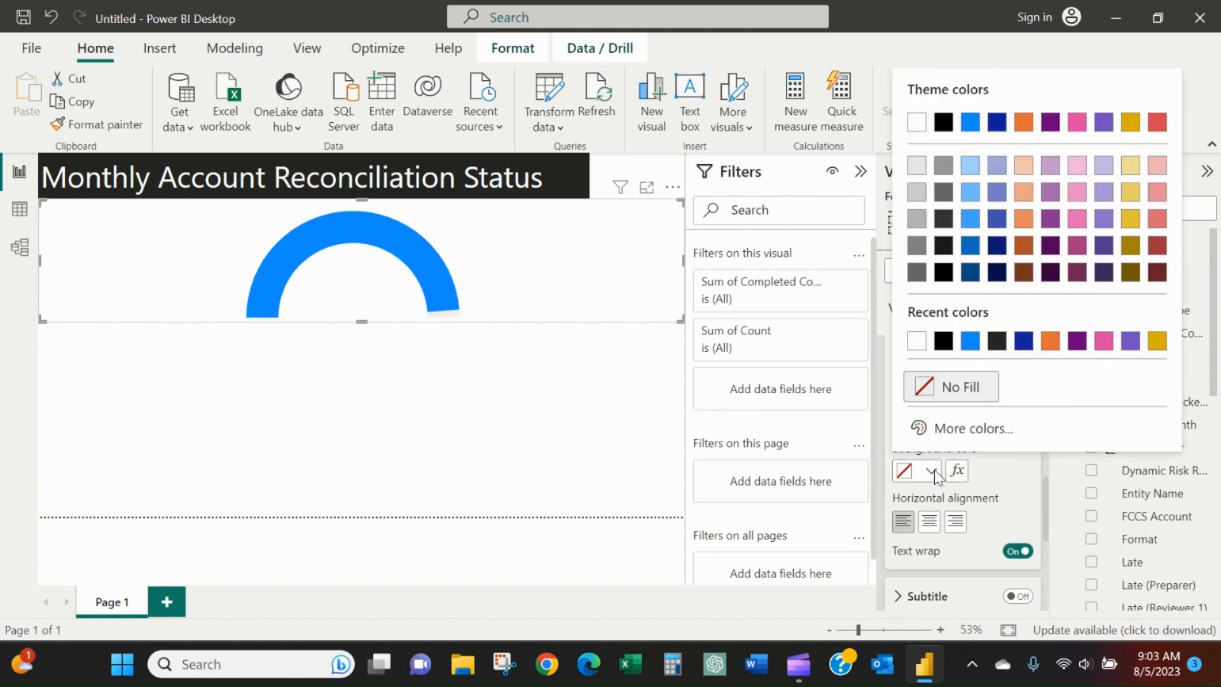
{"action": "left_click", "coordinate": [943, 341]}
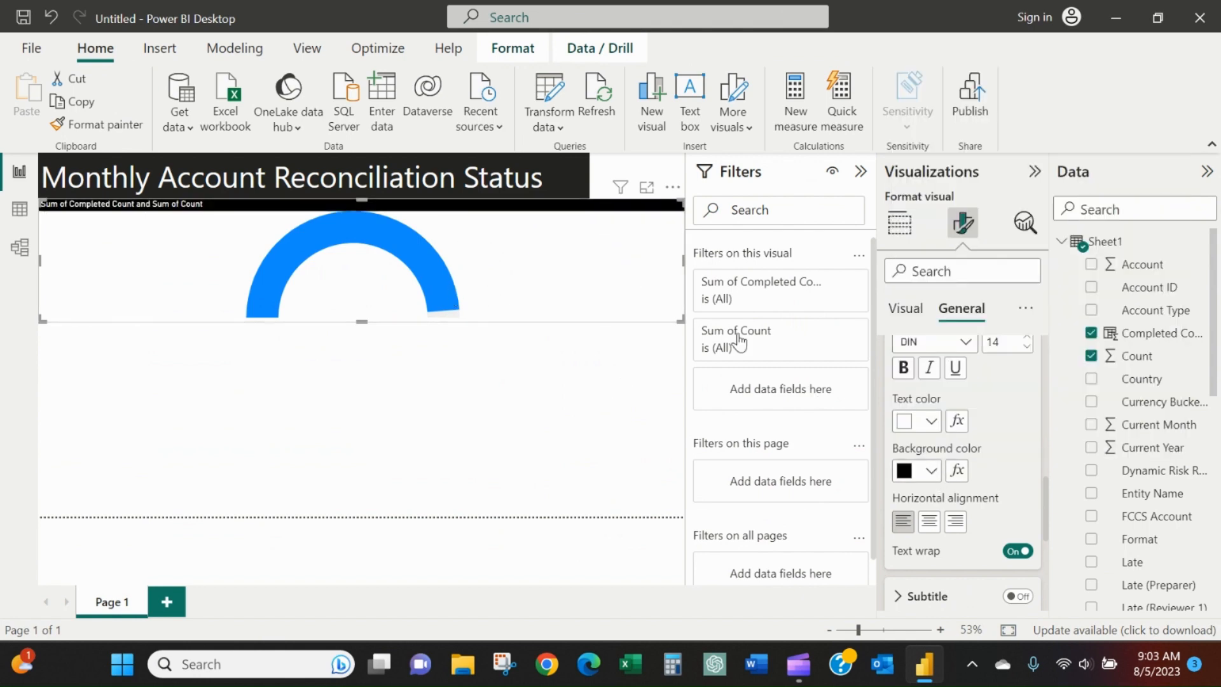
Examine the subtitle, divider and spacing options of the gauge's title.
{"action": "scroll", "coordinate": [980, 457], "scroll_direction": "down", "scroll_amount": 4}
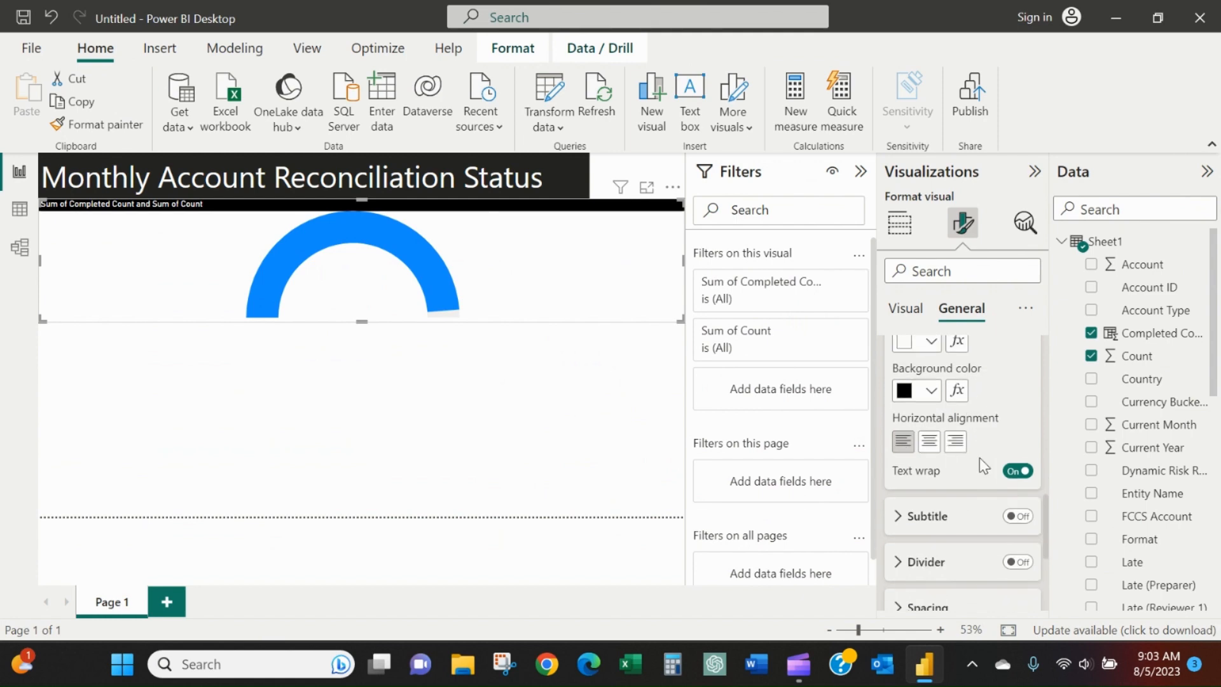
{"action": "scroll", "coordinate": [979, 456], "scroll_direction": "down", "scroll_amount": 1}
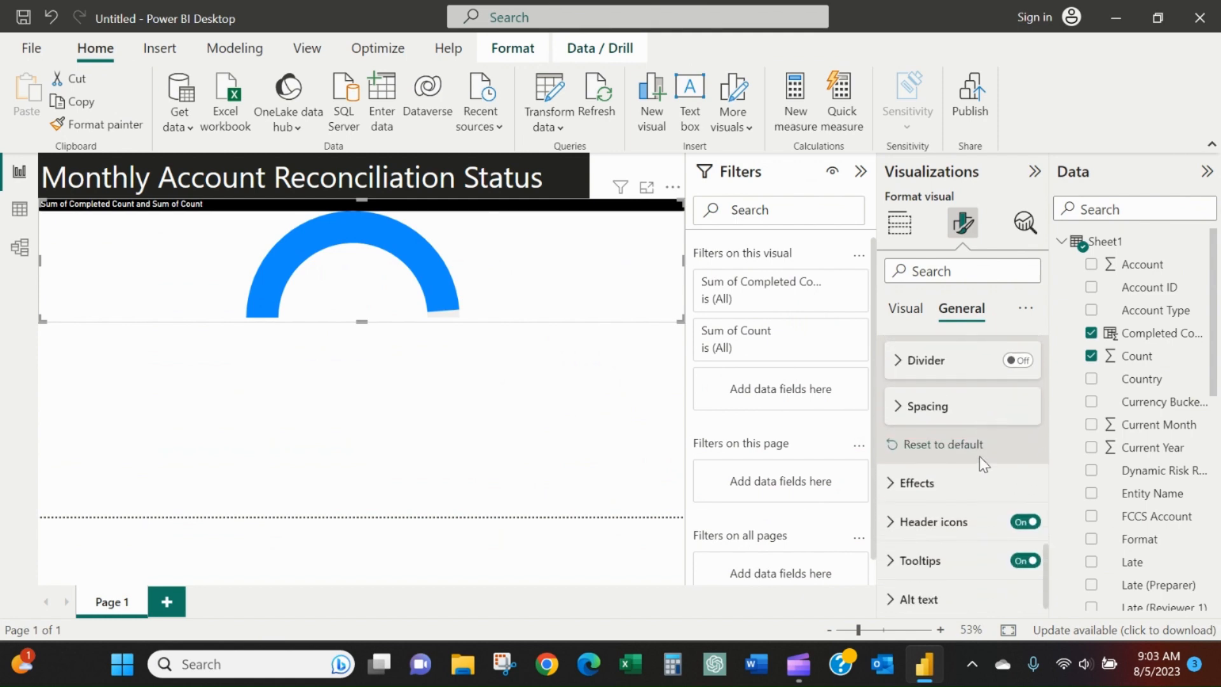
{"action": "scroll", "coordinate": [967, 469], "scroll_direction": "up", "scroll_amount": 2}
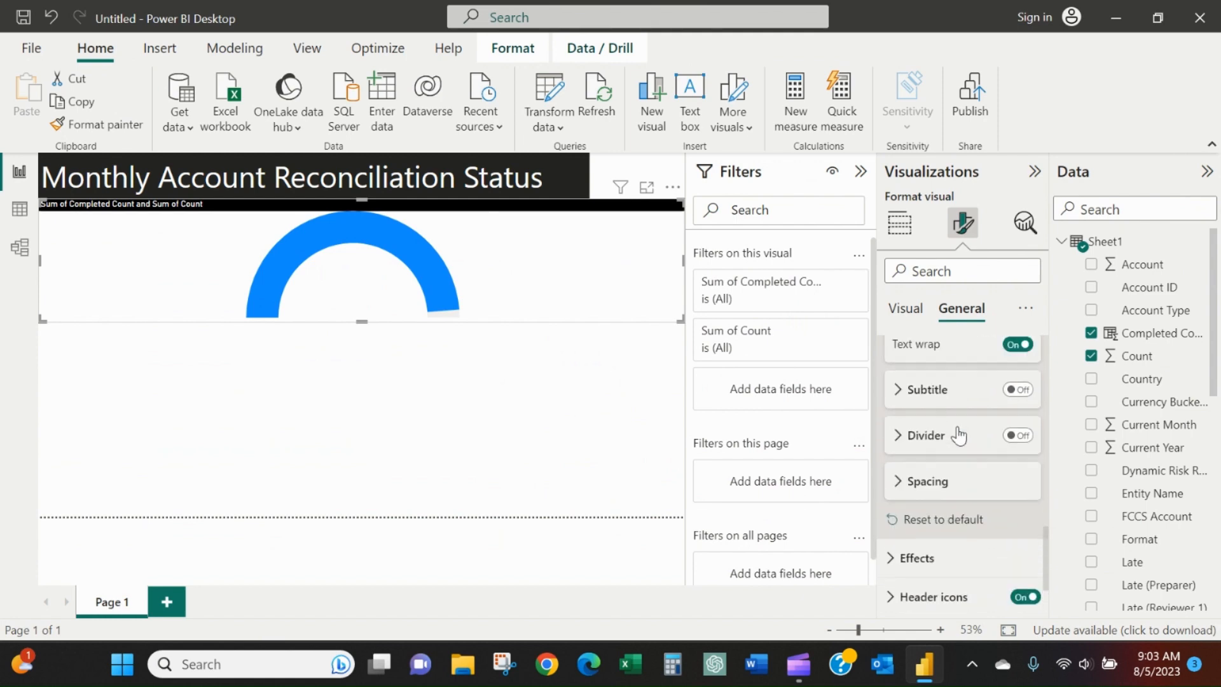
{"action": "left_click", "coordinate": [929, 405]}
{"action": "scroll", "coordinate": [941, 423], "scroll_direction": "down", "scroll_amount": 2}
{"action": "left_click", "coordinate": [936, 548]}
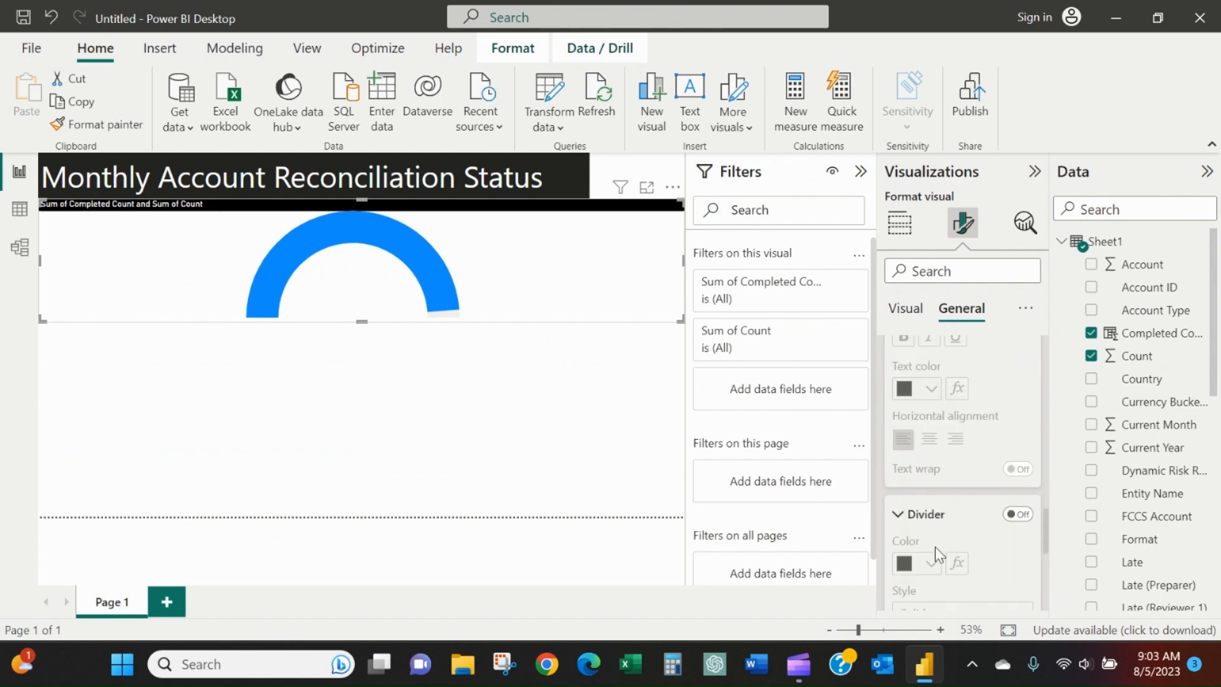
{"action": "scroll", "coordinate": [929, 508], "scroll_direction": "down", "scroll_amount": 2}
{"action": "left_click", "coordinate": [930, 471]}
{"action": "scroll", "coordinate": [935, 483], "scroll_direction": "down", "scroll_amount": 2}
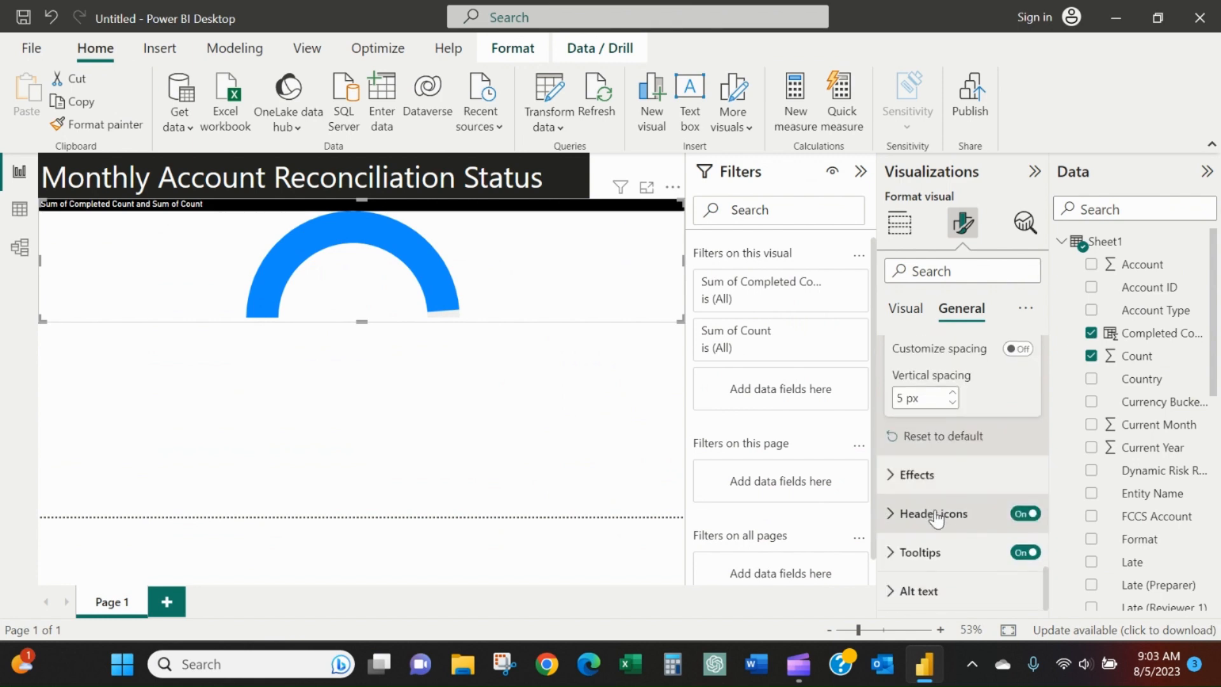
Set the background color of the whole gauge visual to black in its effects settings.
{"action": "left_click", "coordinate": [928, 474]}
{"action": "scroll", "coordinate": [932, 474], "scroll_direction": "down", "scroll_amount": 2}
{"action": "left_click", "coordinate": [931, 447]}
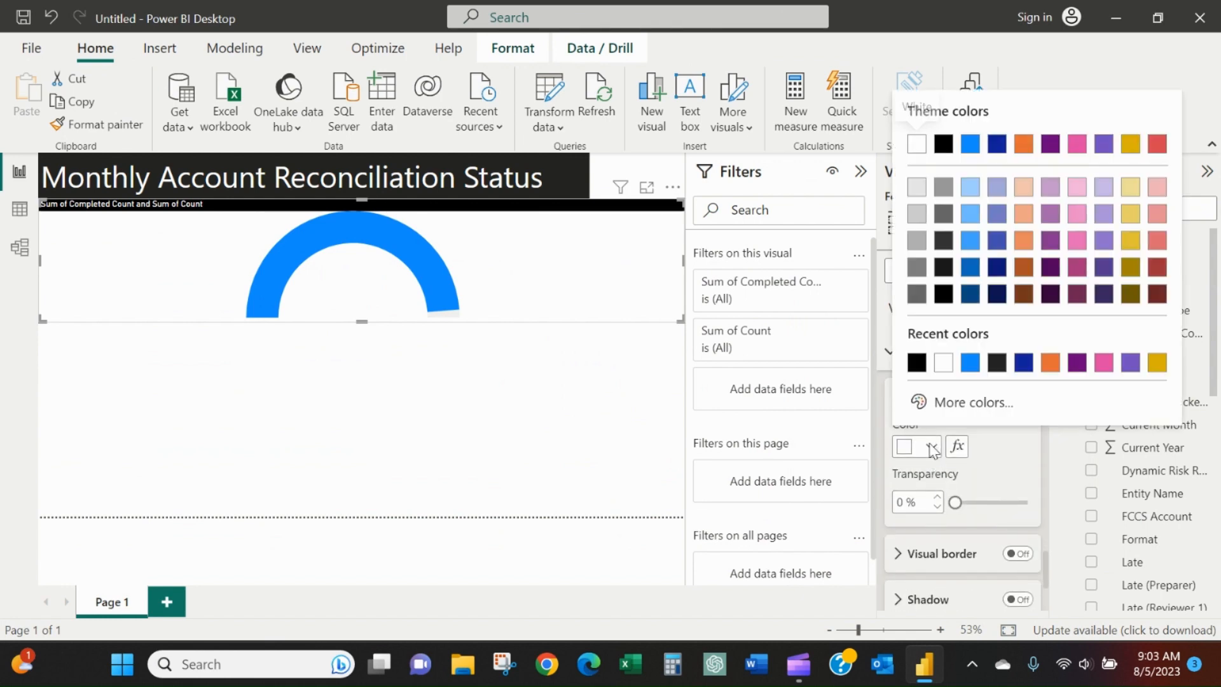
{"action": "left_click", "coordinate": [918, 362]}
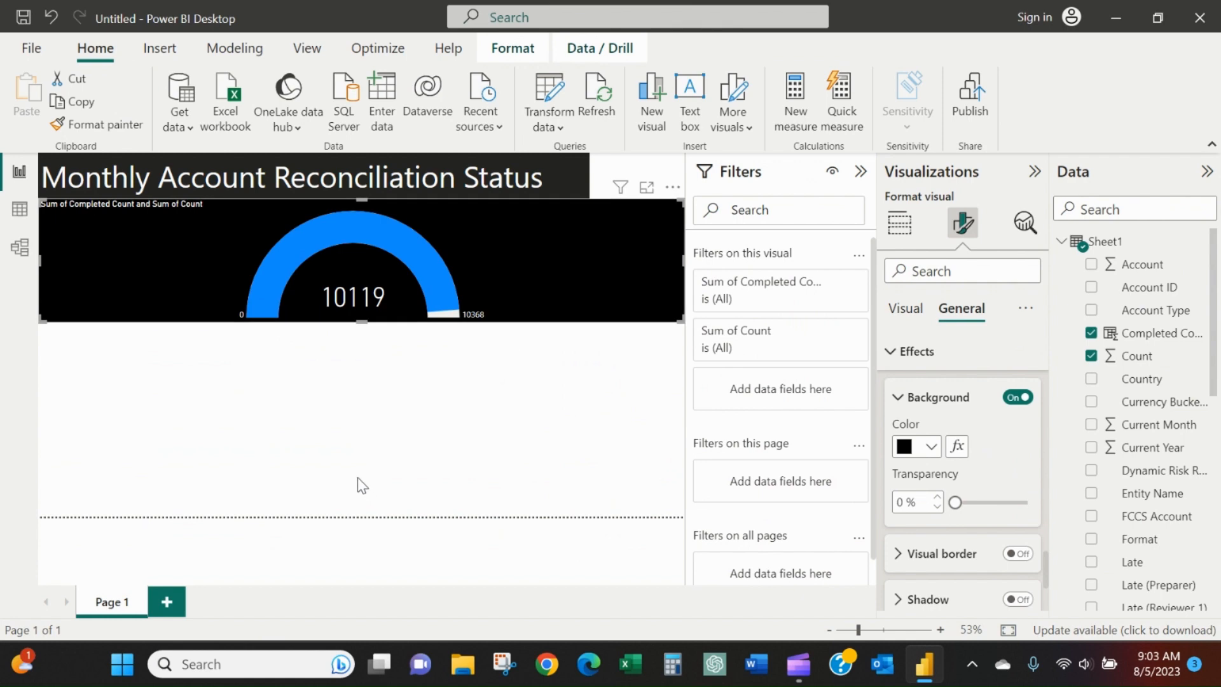
Add an empty waterfall chart below the gauge and stretch it from the gauge's lower edge to the page's bottom boundary.
{"action": "left_click", "coordinate": [395, 455]}
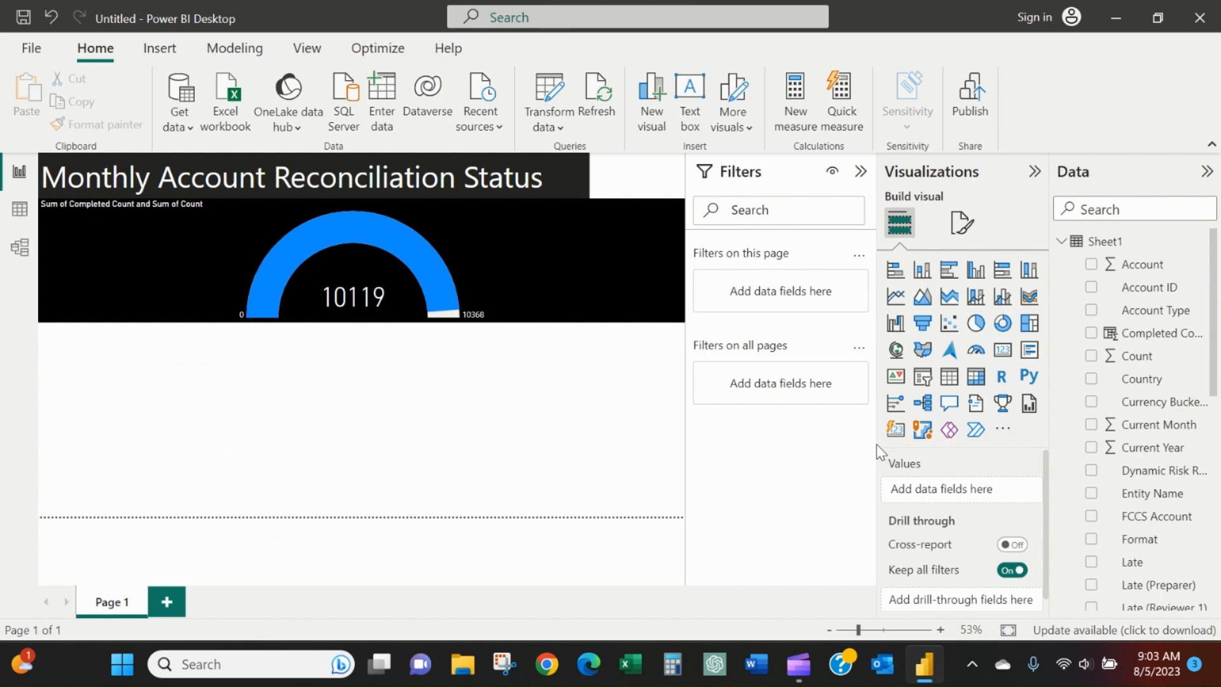
{"action": "left_click", "coordinate": [896, 325]}
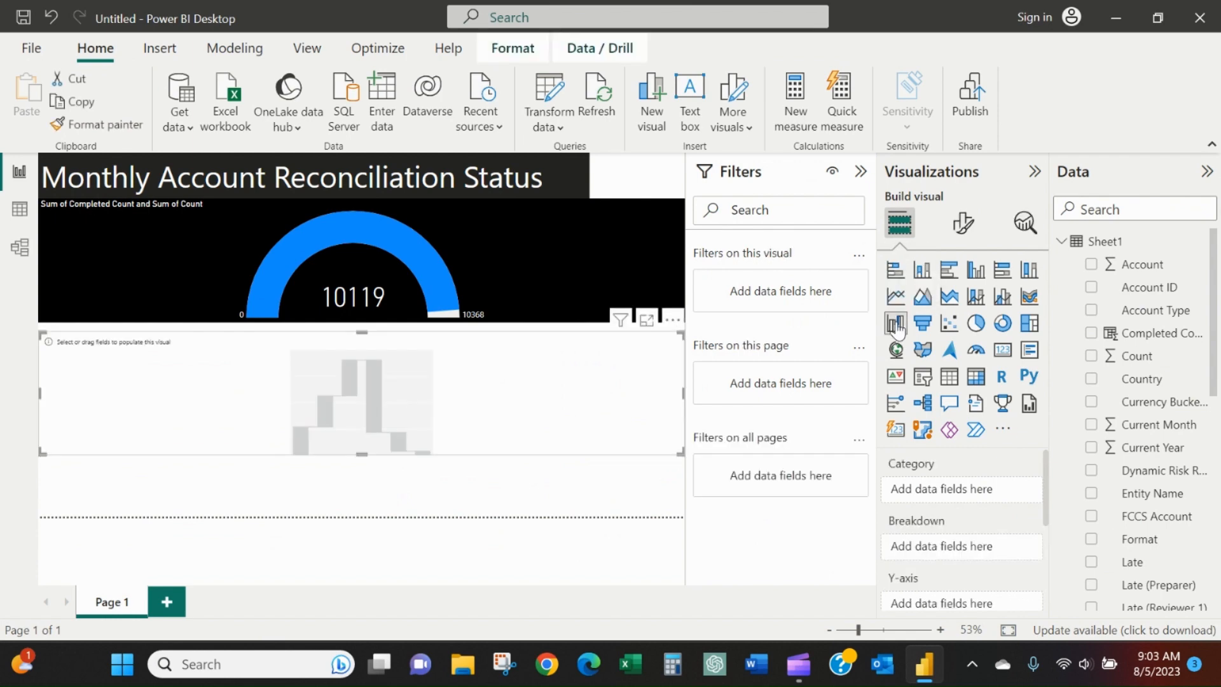
{"action": "left_click_drag", "start_coordinate": [361, 329], "coordinate": [361, 324]}
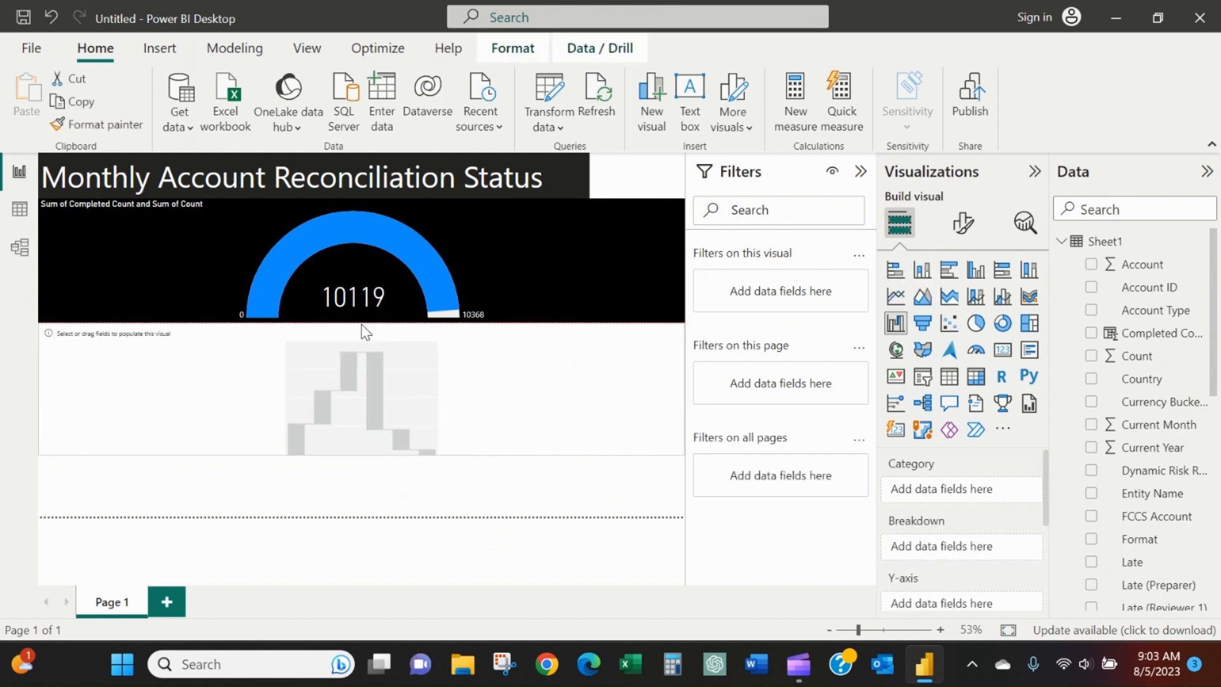
{"action": "left_click_drag", "start_coordinate": [363, 452], "coordinate": [371, 516]}
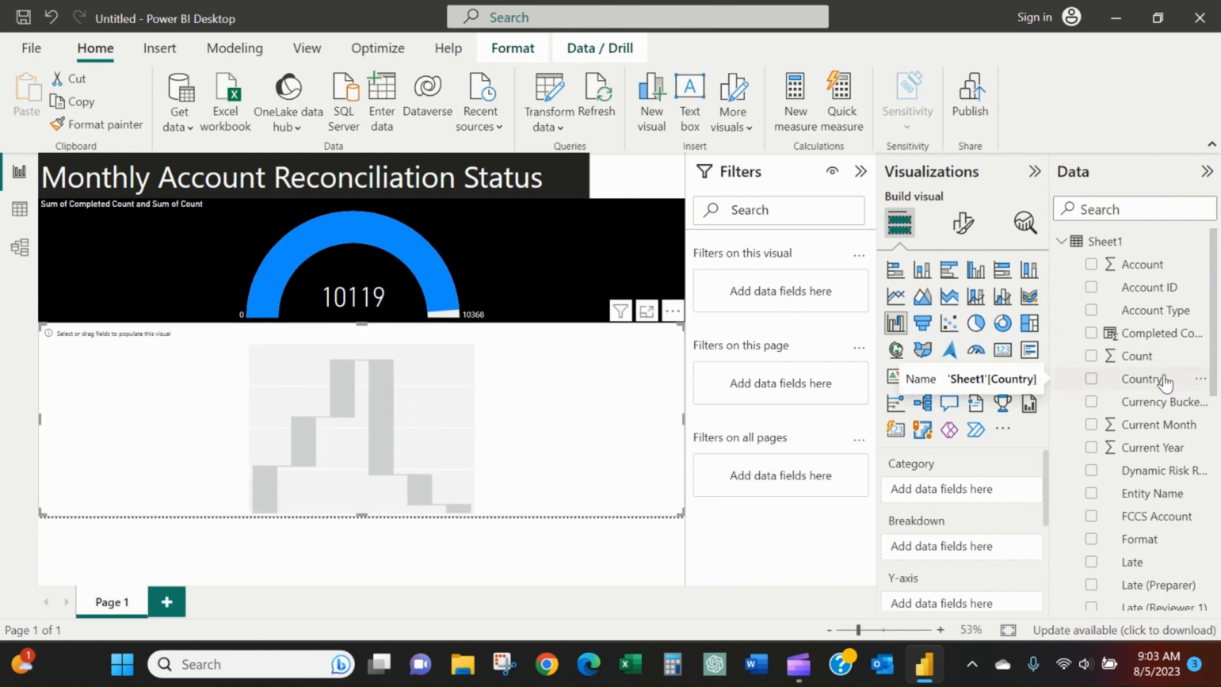
Assign Country as the waterfall chart's category and add Open Count as its Y-axis value.
{"action": "left_click_drag", "start_coordinate": [1165, 380], "coordinate": [984, 494]}
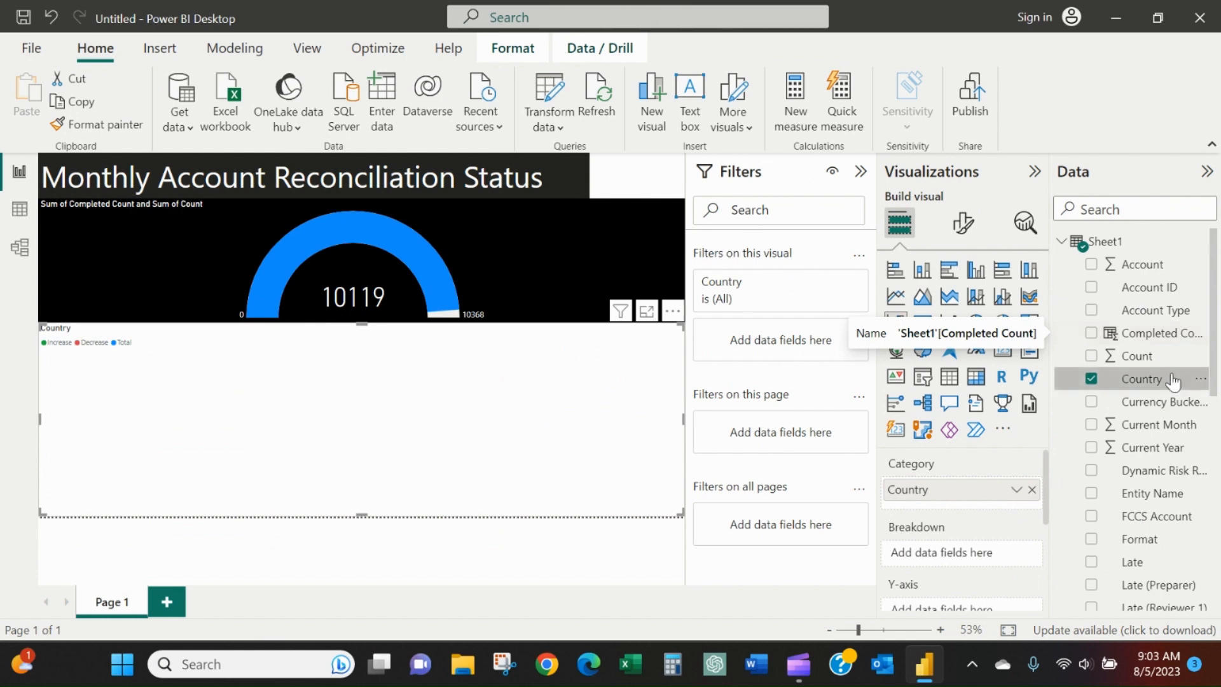
{"action": "scroll", "coordinate": [1164, 378], "scroll_direction": "down", "scroll_amount": 3}
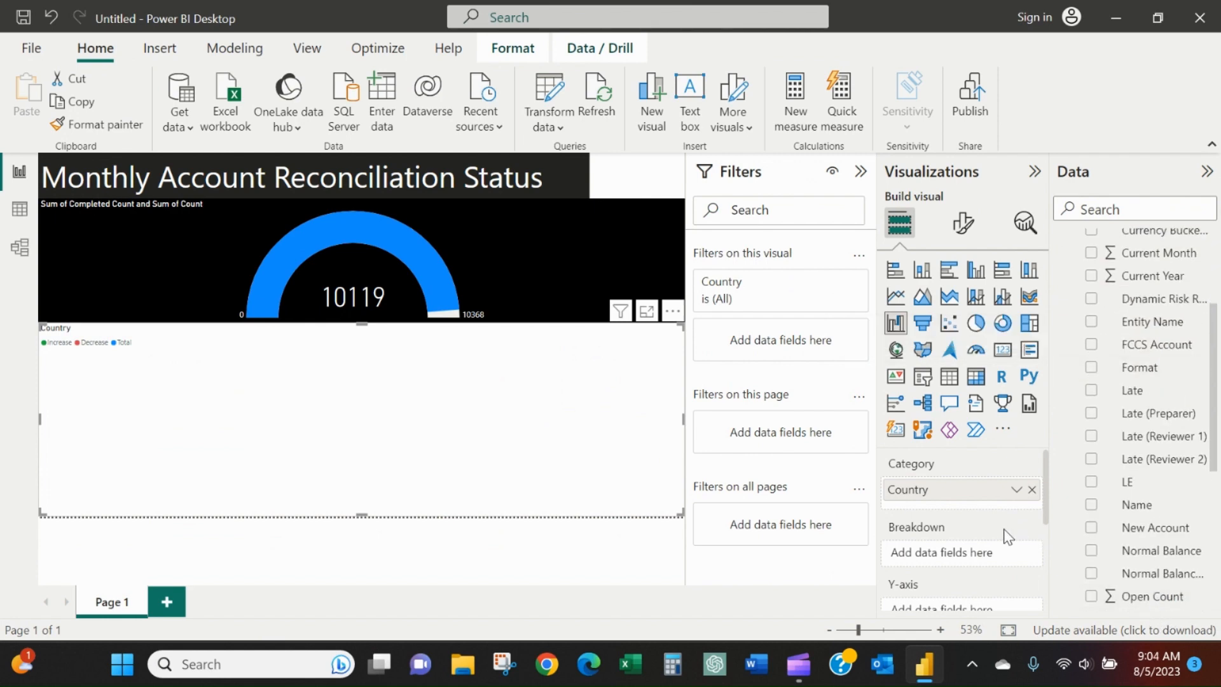
{"action": "scroll", "coordinate": [1005, 534], "scroll_direction": "down", "scroll_amount": 1}
{"action": "left_click", "coordinate": [1092, 596]}
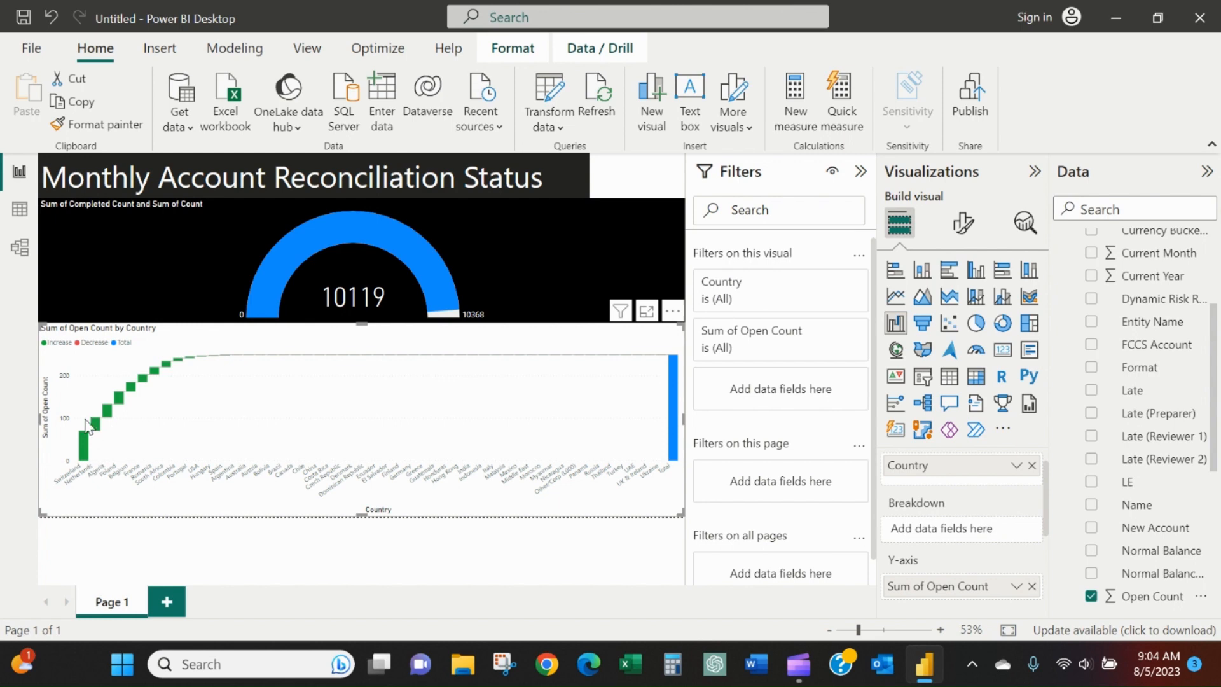
Cross-filter the gauge by the Switzerland column of the waterfall chart and clear the selection again.
{"action": "mouse_move", "coordinate": [85, 444]}
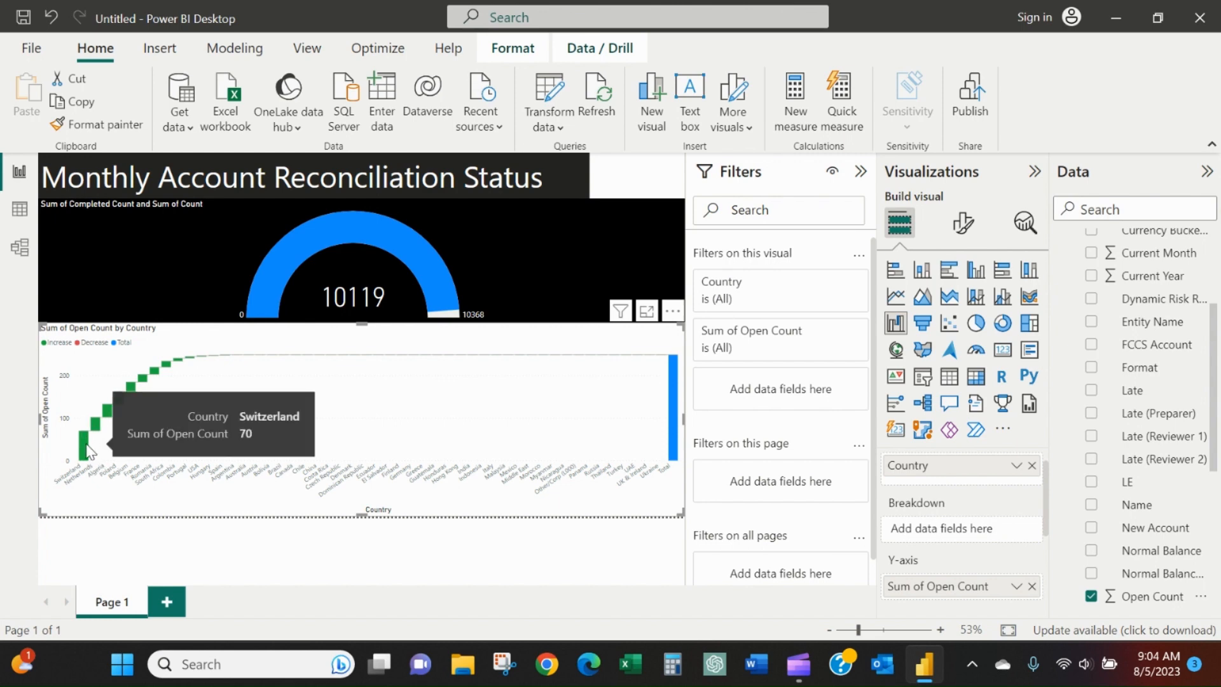
{"action": "left_click", "coordinate": [87, 445]}
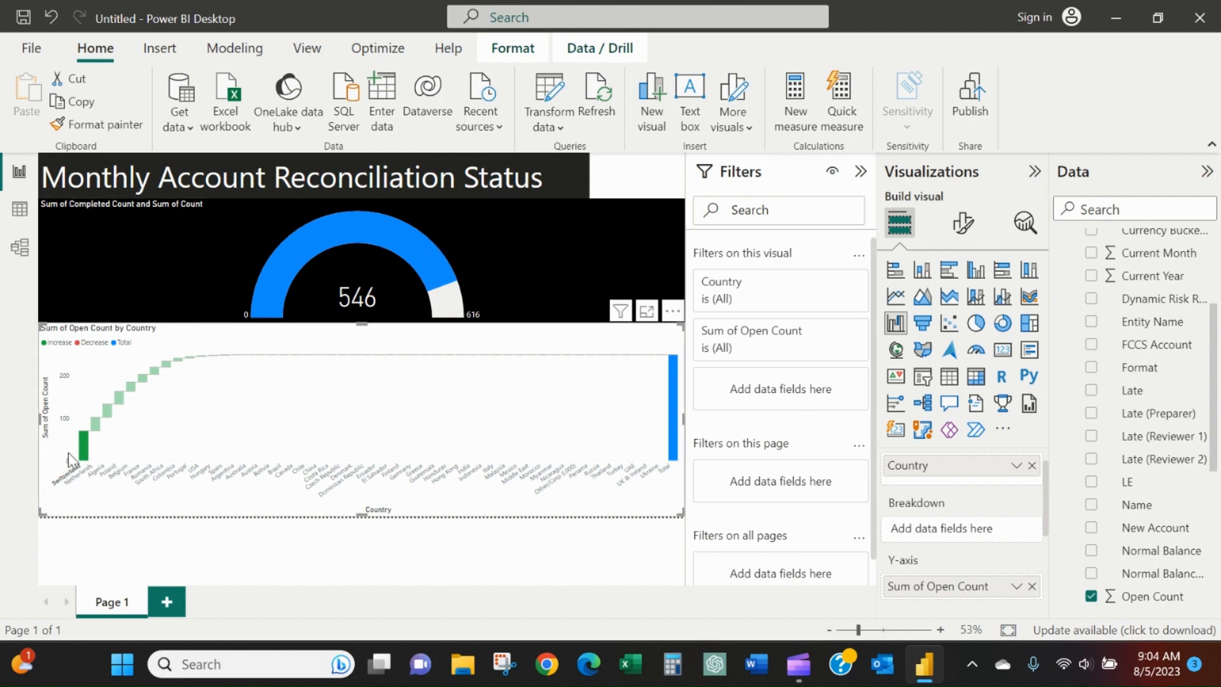
{"action": "left_click", "coordinate": [87, 453]}
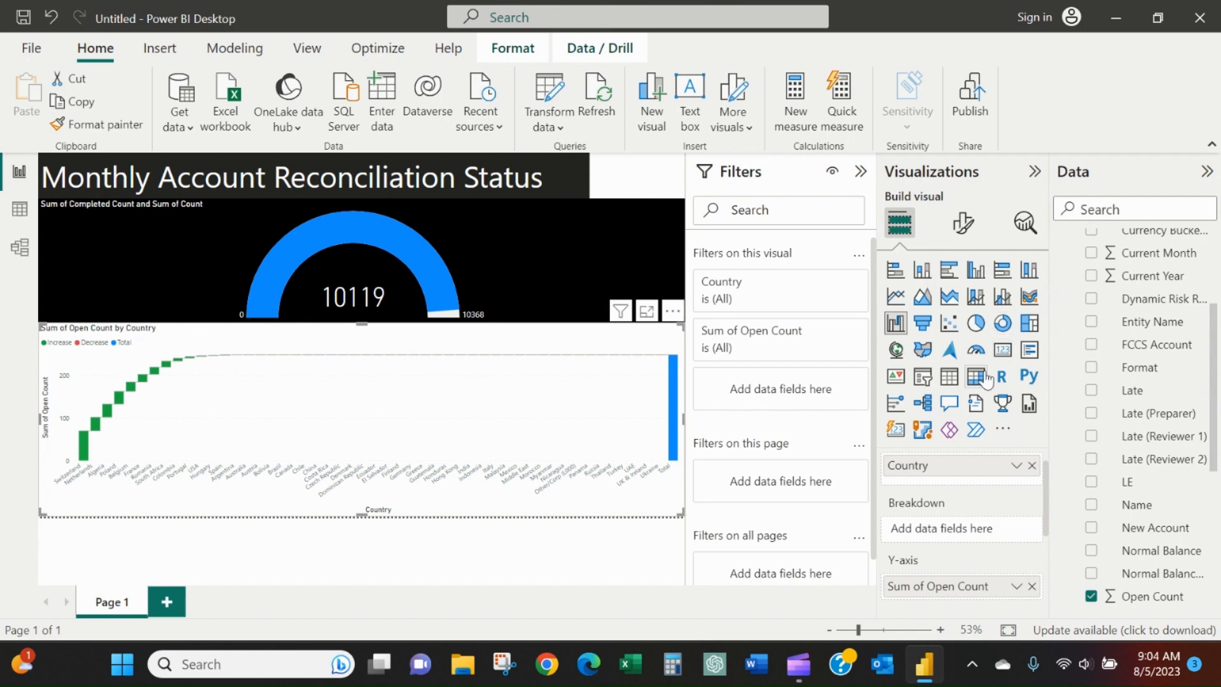
Set the color of the waterfall chart's X-axis values to white.
{"action": "scroll", "coordinate": [977, 554], "scroll_direction": "down", "scroll_amount": 5}
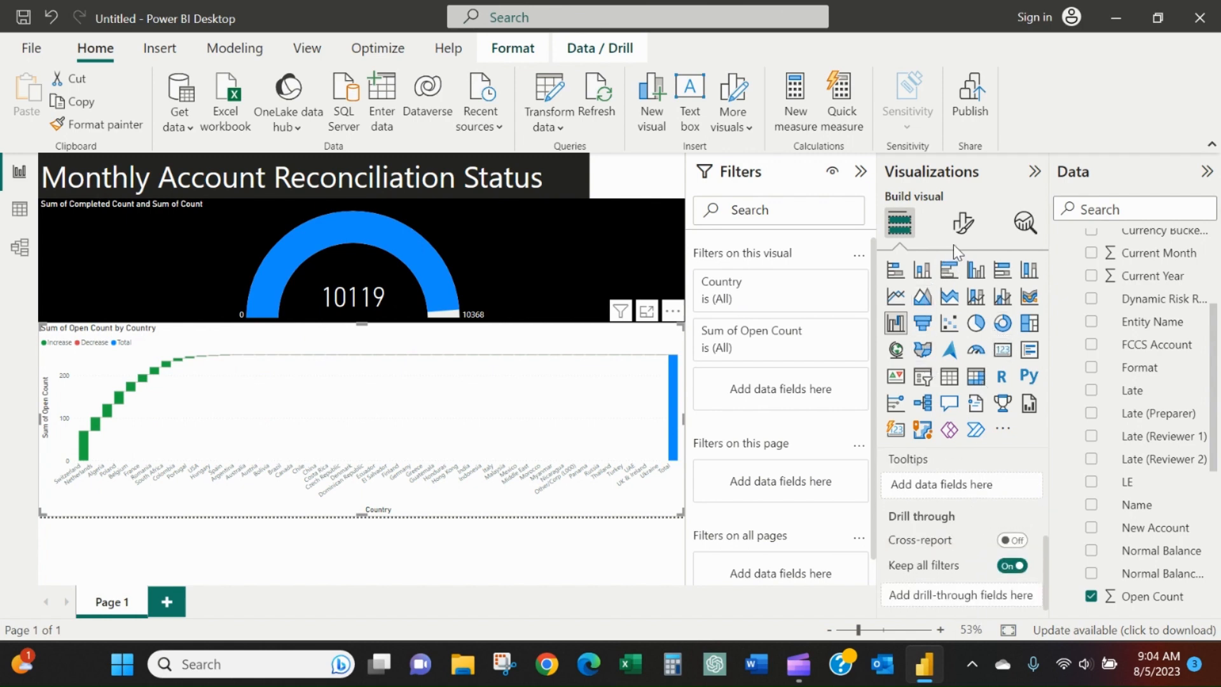
{"action": "left_click", "coordinate": [961, 229]}
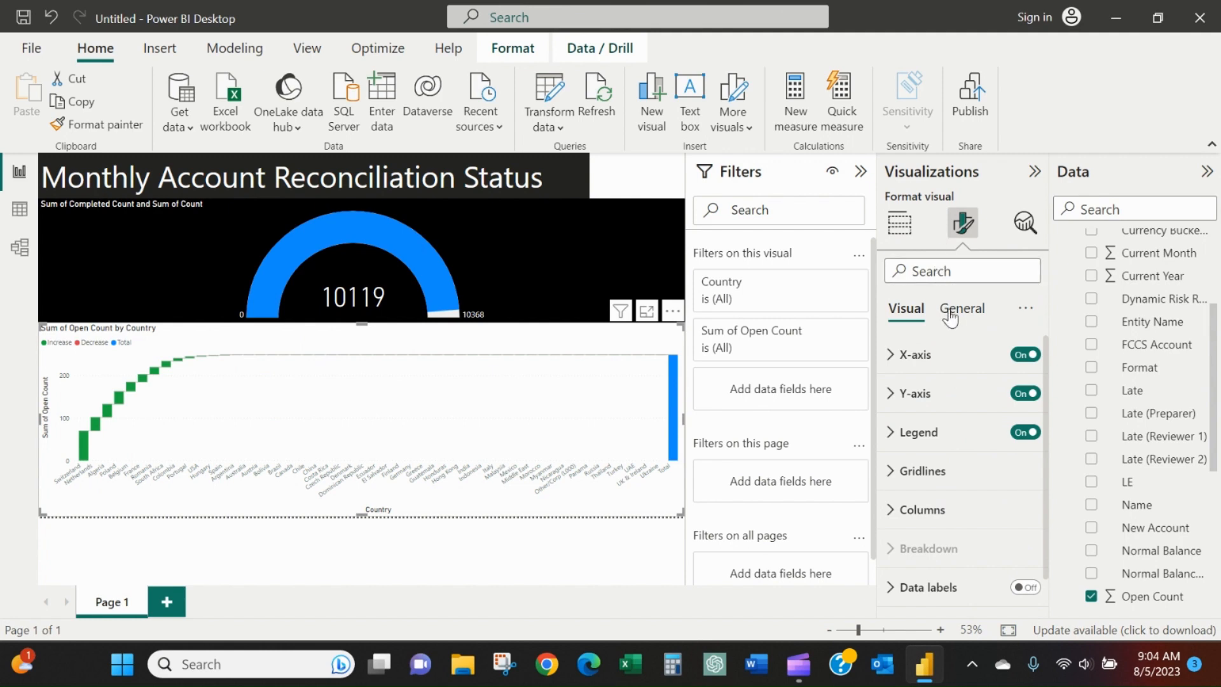
{"action": "left_click", "coordinate": [952, 359]}
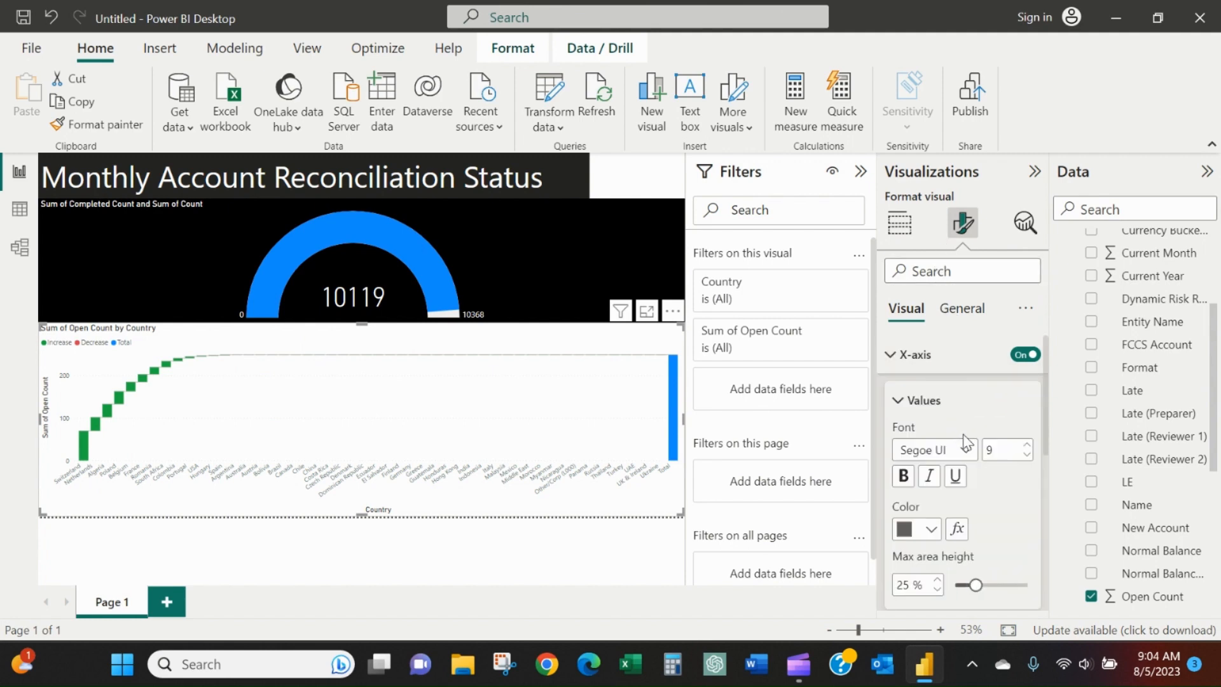
{"action": "scroll", "coordinate": [965, 436], "scroll_direction": "down", "scroll_amount": 2}
{"action": "left_click", "coordinate": [932, 447]}
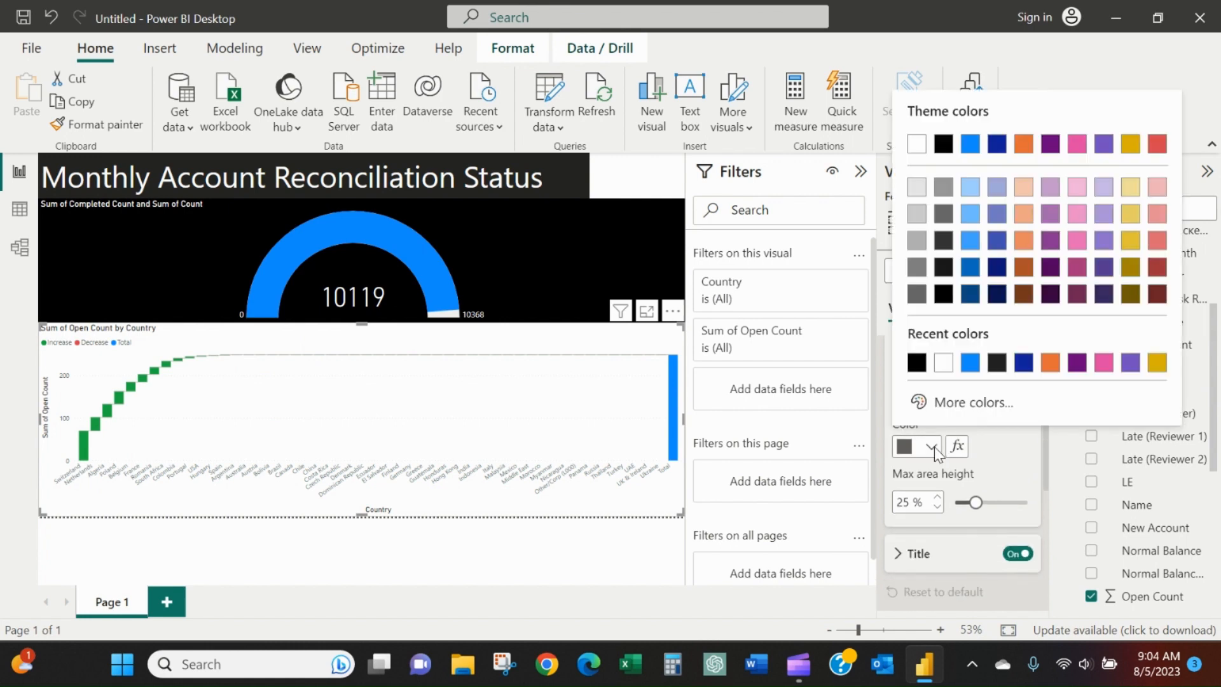
{"action": "left_click", "coordinate": [941, 365]}
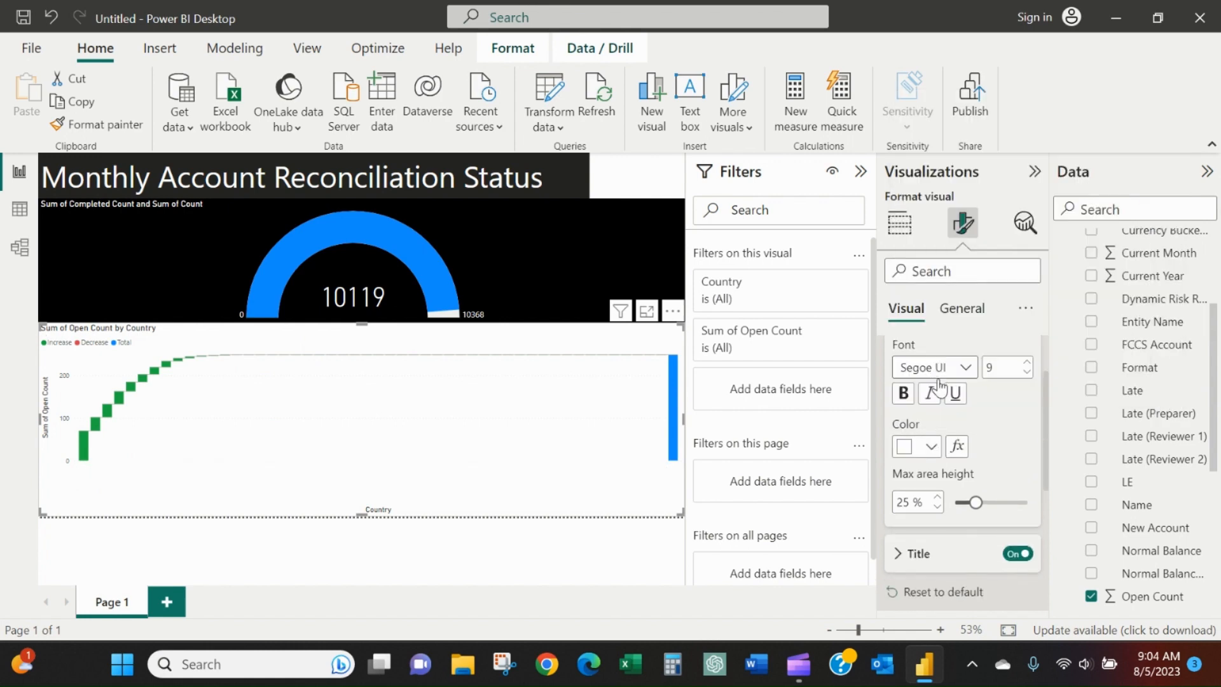
Set the color of the waterfall chart's X-axis title to white.
{"action": "scroll", "coordinate": [958, 441], "scroll_direction": "down", "scroll_amount": 1}
{"action": "left_click", "coordinate": [922, 514]}
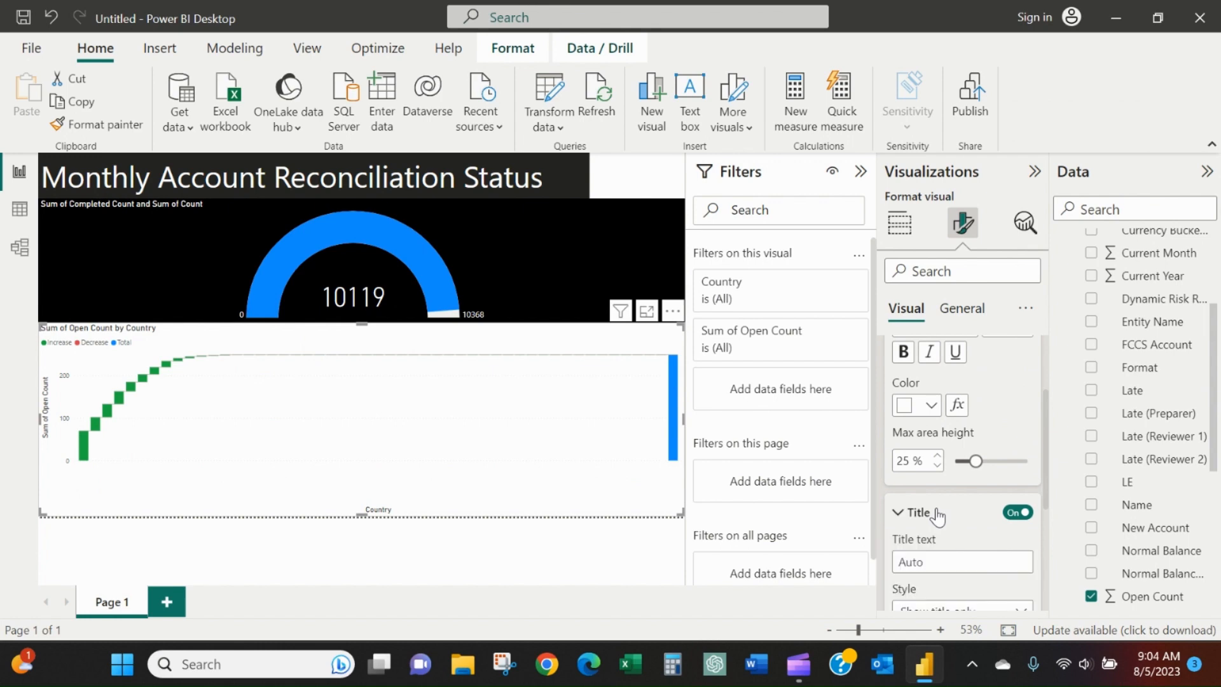
{"action": "scroll", "coordinate": [929, 502], "scroll_direction": "down", "scroll_amount": 3}
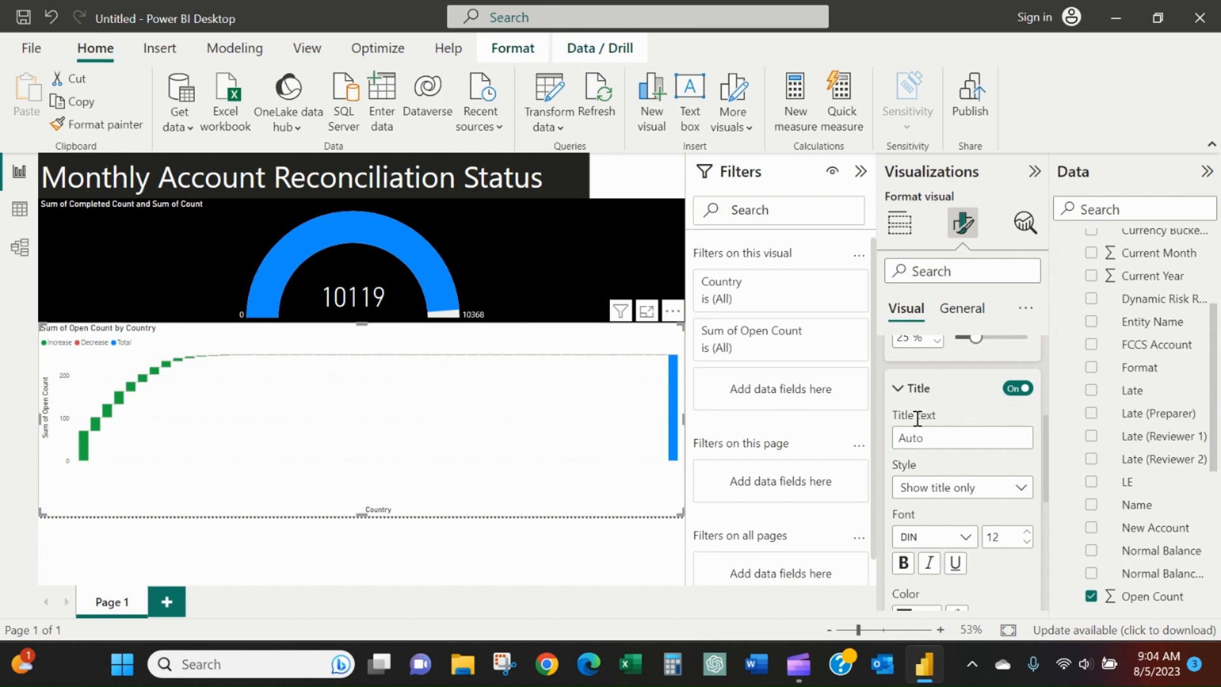
{"action": "scroll", "coordinate": [927, 417], "scroll_direction": "down", "scroll_amount": 1}
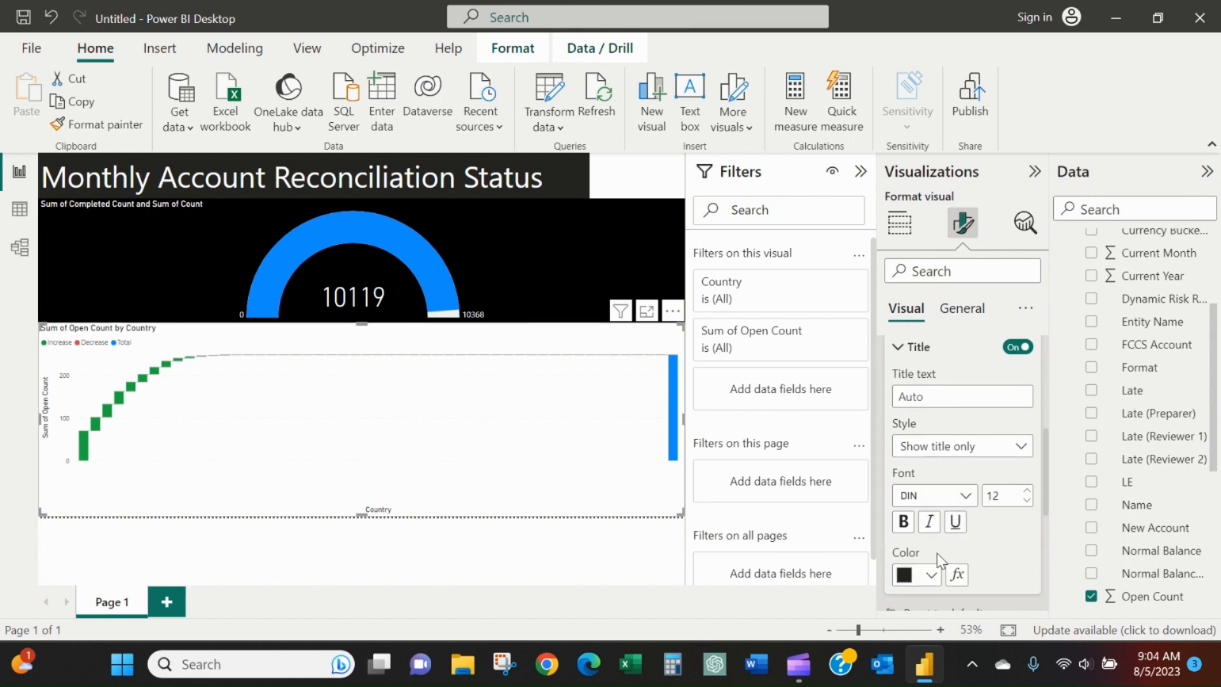
{"action": "left_click", "coordinate": [932, 575]}
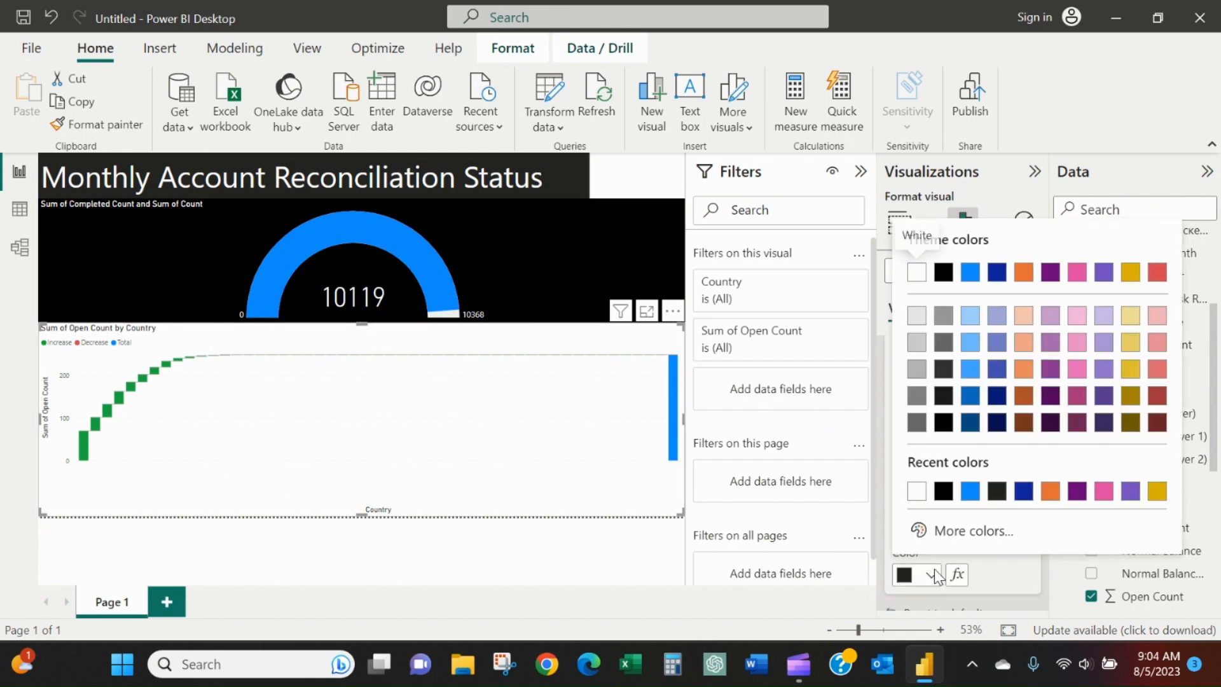
{"action": "left_click", "coordinate": [916, 490]}
Set the color of the waterfall chart's Y-axis values to white.
{"action": "scroll", "coordinate": [954, 512], "scroll_direction": "down", "scroll_amount": 1}
{"action": "scroll", "coordinate": [954, 512], "scroll_direction": "down", "scroll_amount": 2}
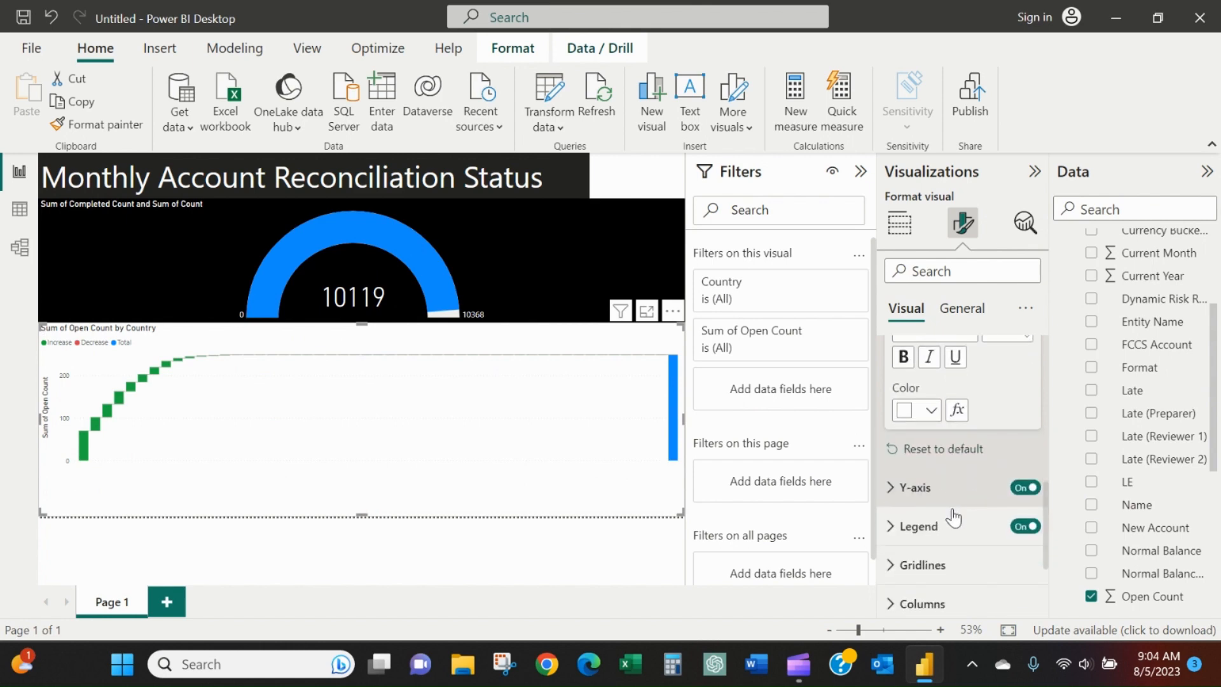
{"action": "left_click", "coordinate": [943, 487]}
{"action": "scroll", "coordinate": [954, 490], "scroll_direction": "down", "scroll_amount": 1}
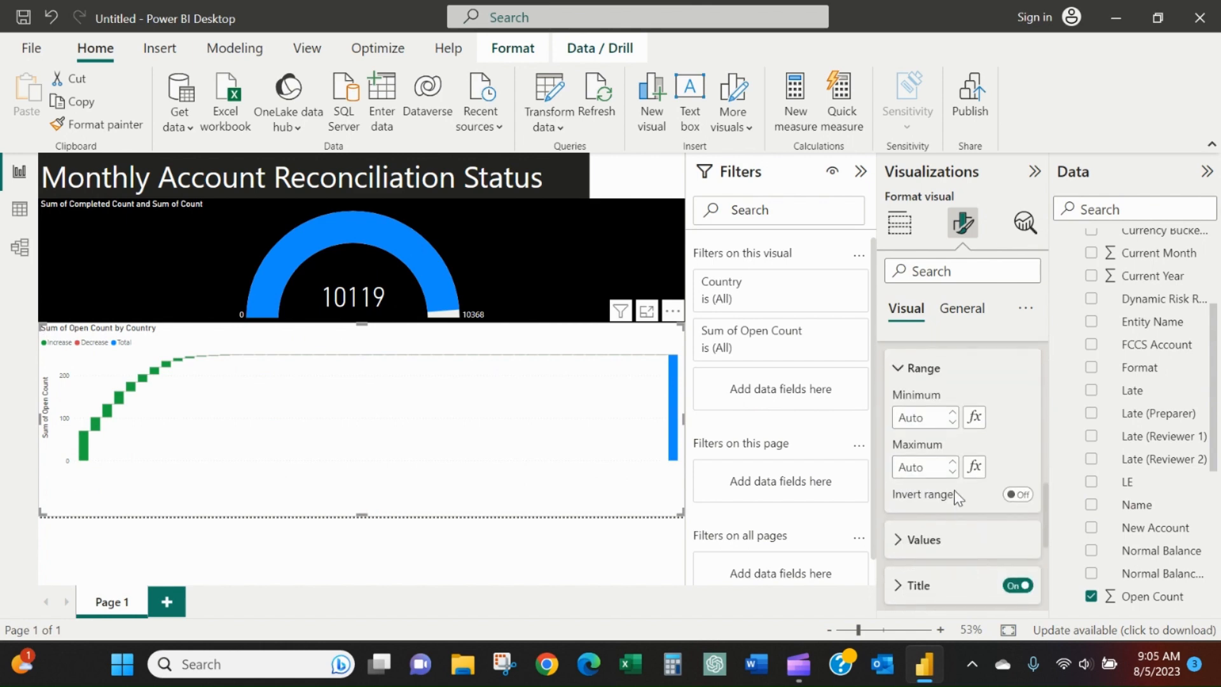
{"action": "left_click", "coordinate": [938, 536]}
{"action": "scroll", "coordinate": [934, 509], "scroll_direction": "down", "scroll_amount": 2}
{"action": "left_click", "coordinate": [931, 543]}
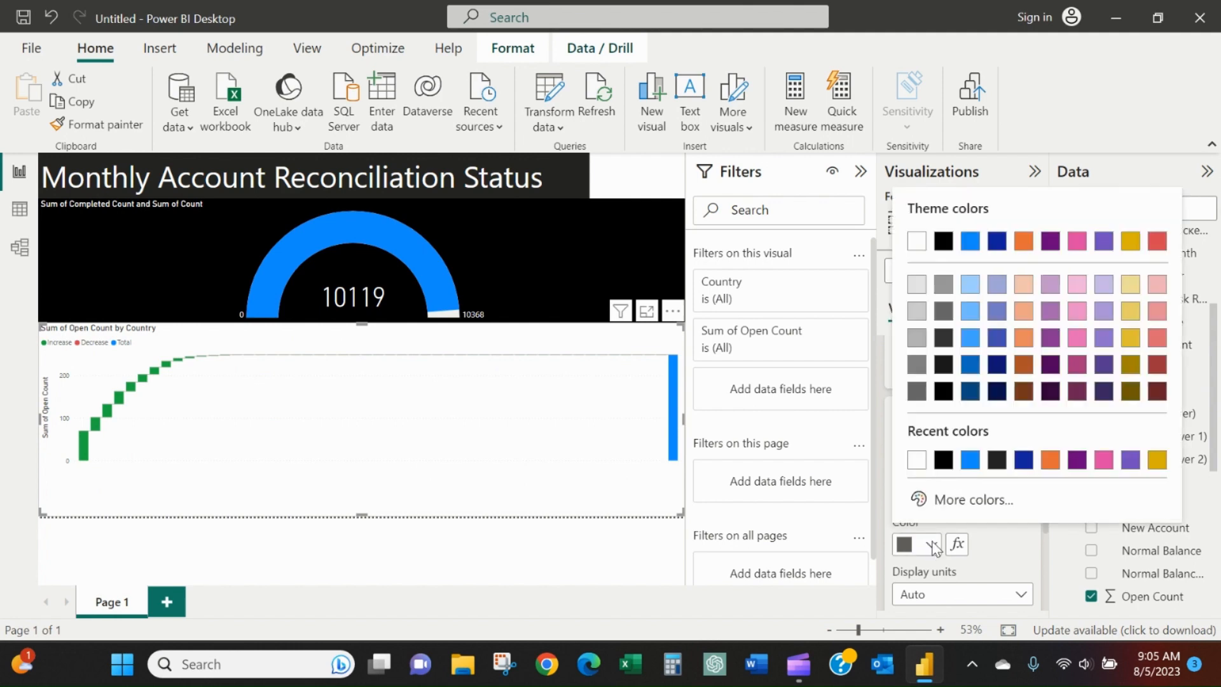
{"action": "left_click", "coordinate": [917, 458]}
Set the color of the waterfall chart's Y-axis title to white.
{"action": "scroll", "coordinate": [922, 489], "scroll_direction": "down", "scroll_amount": 2}
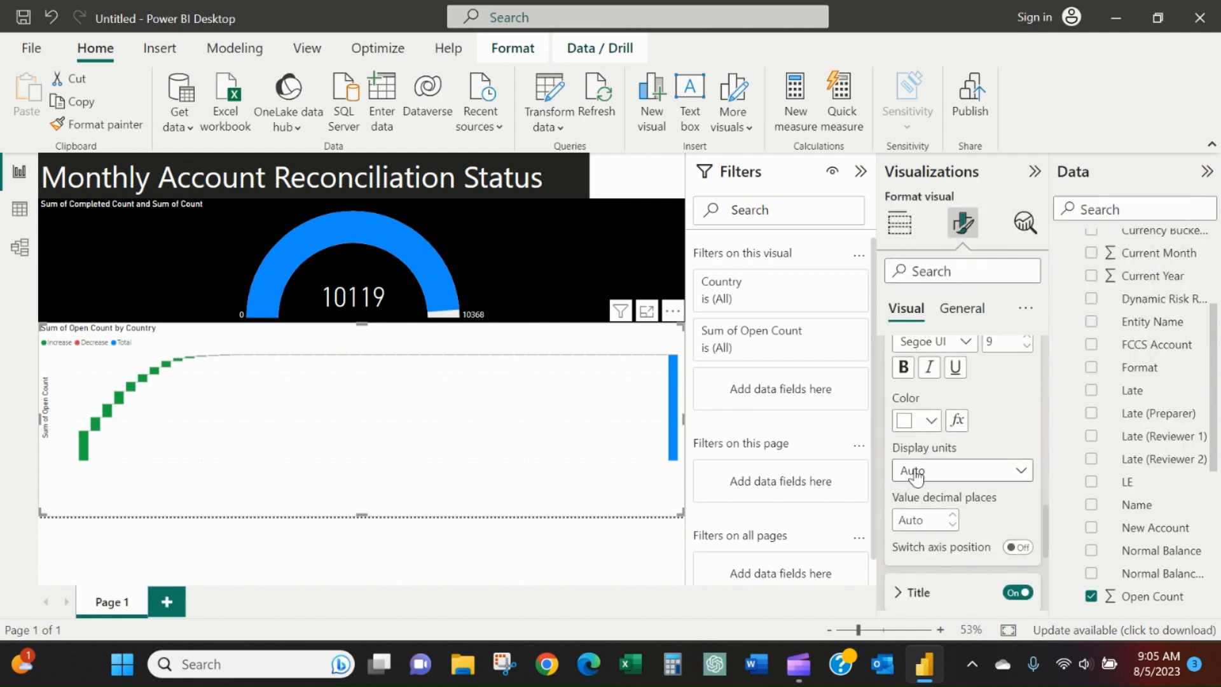
{"action": "scroll", "coordinate": [934, 497], "scroll_direction": "down", "scroll_amount": 2}
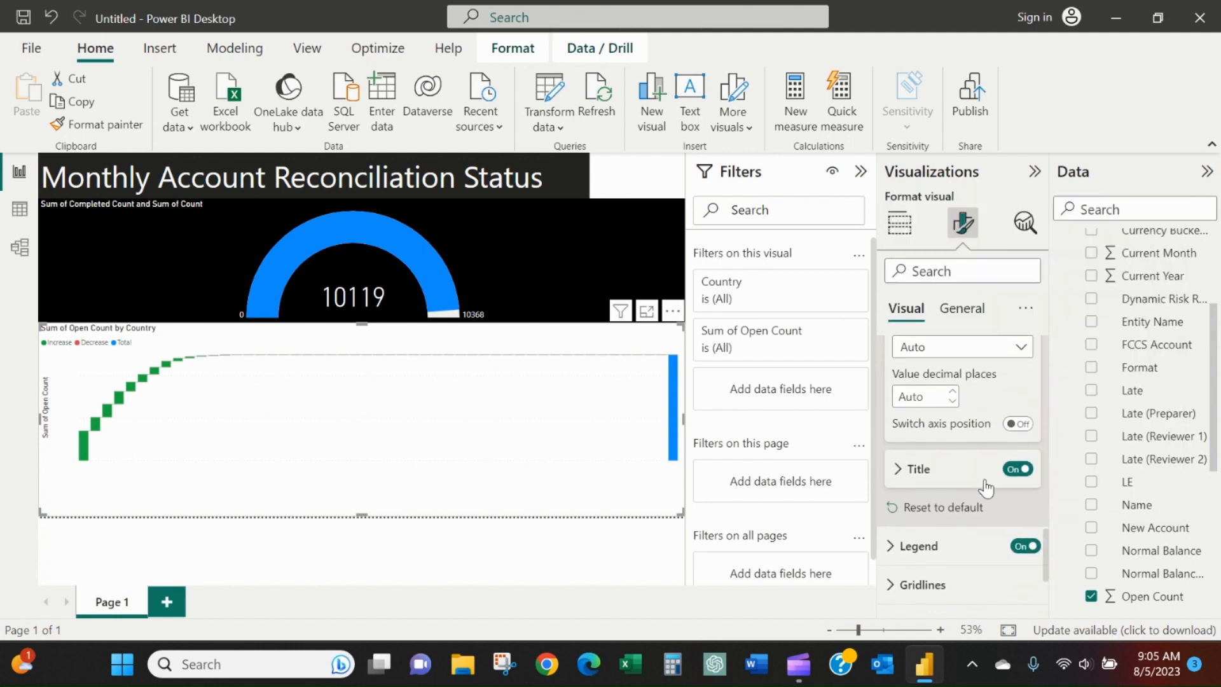
{"action": "left_click", "coordinate": [916, 467]}
{"action": "scroll", "coordinate": [921, 481], "scroll_direction": "down", "scroll_amount": 1}
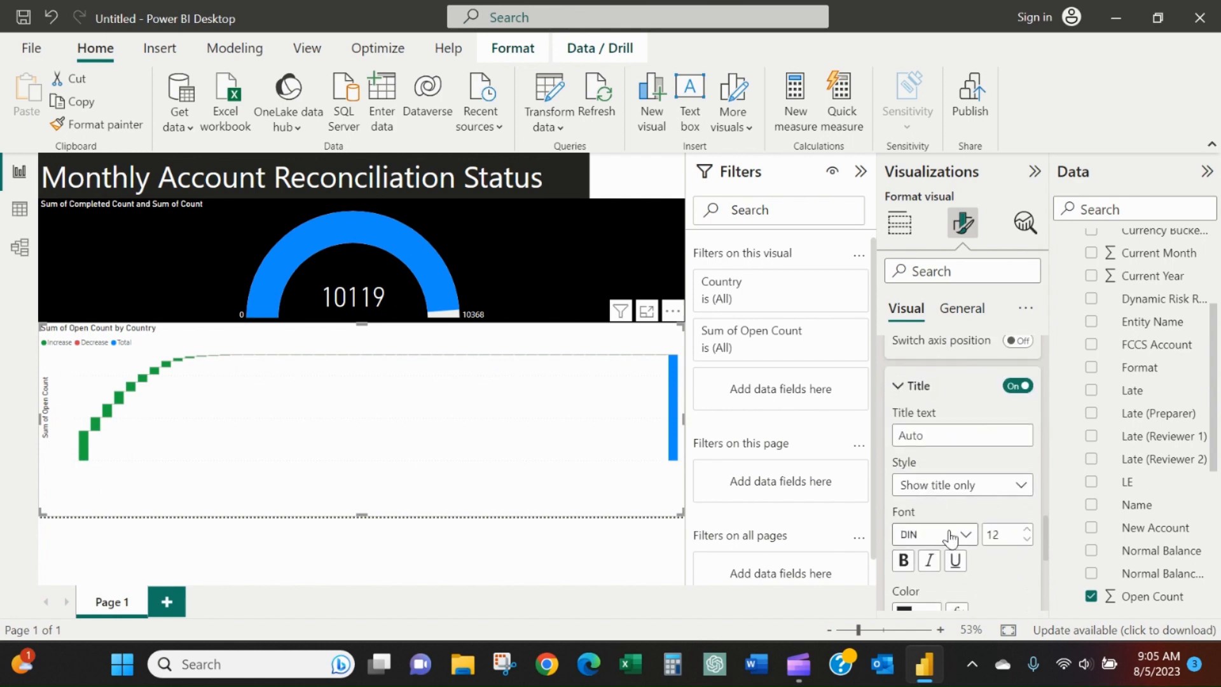
{"action": "scroll", "coordinate": [940, 531], "scroll_direction": "down", "scroll_amount": 1}
{"action": "left_click", "coordinate": [931, 533]}
{"action": "left_click", "coordinate": [917, 448]}
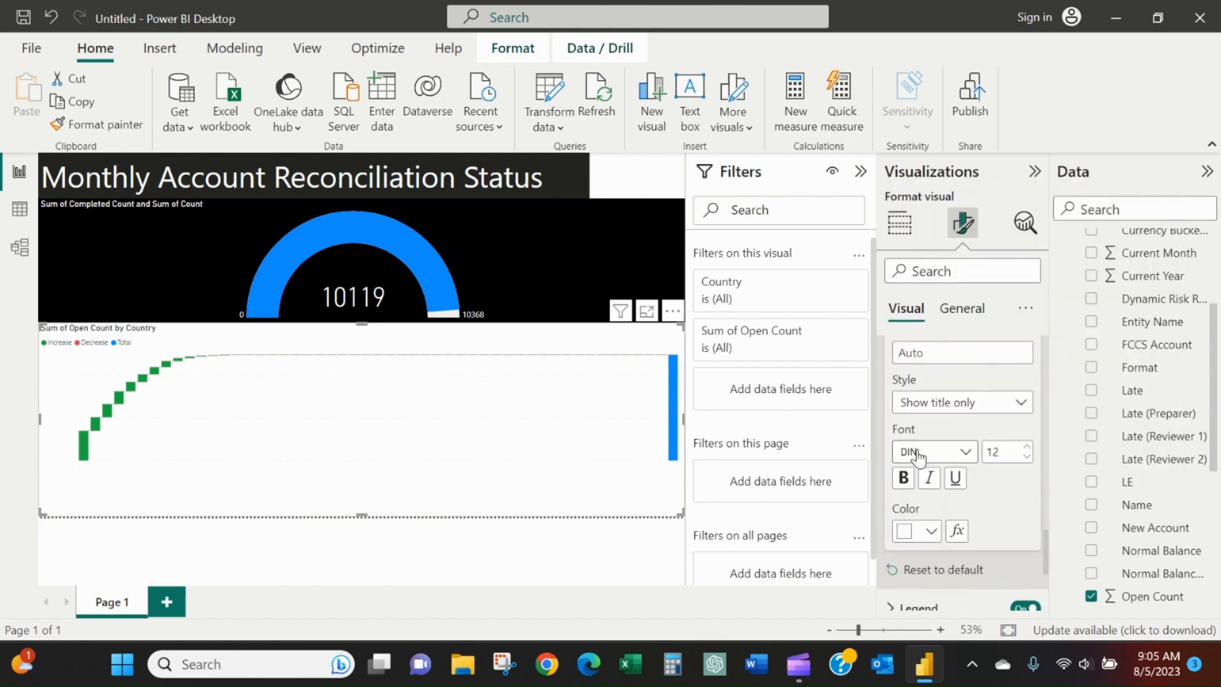
Set the waterfall chart's legend text color to white and expand the legend's title options.
{"action": "scroll", "coordinate": [919, 461], "scroll_direction": "down", "scroll_amount": 2}
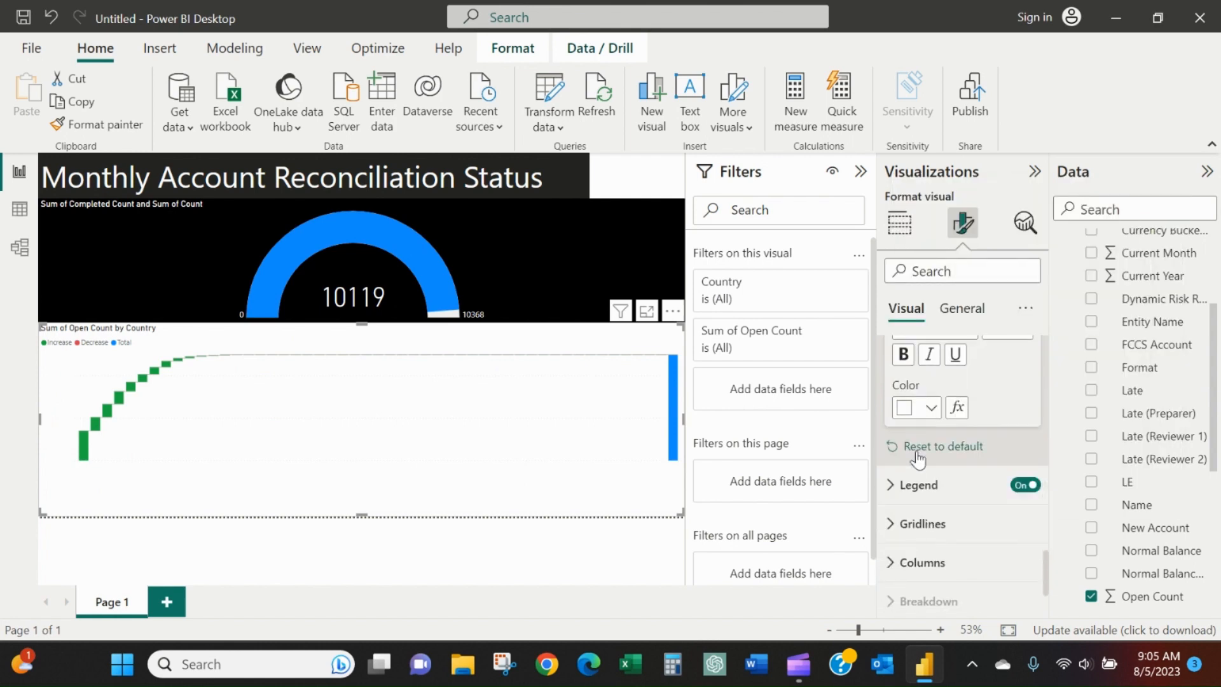
{"action": "left_click", "coordinate": [919, 487]}
{"action": "scroll", "coordinate": [926, 484], "scroll_direction": "down", "scroll_amount": 2}
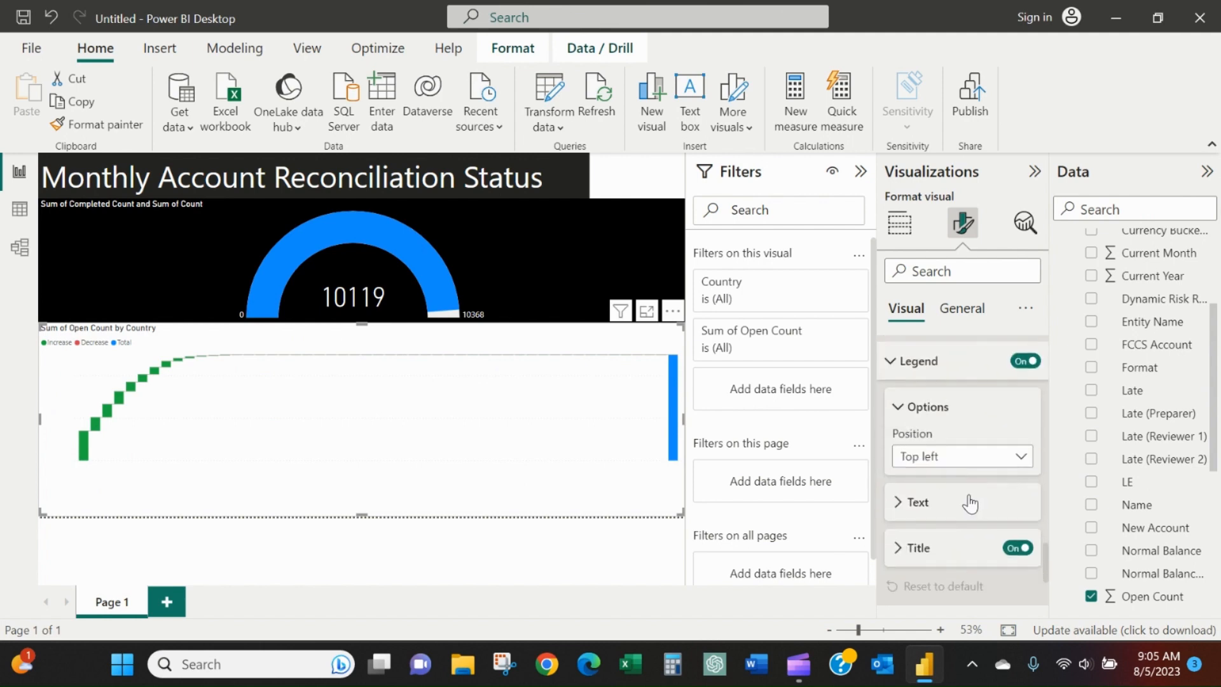
{"action": "left_click", "coordinate": [967, 502]}
{"action": "scroll", "coordinate": [950, 502], "scroll_direction": "down", "scroll_amount": 2}
{"action": "left_click", "coordinate": [932, 507]}
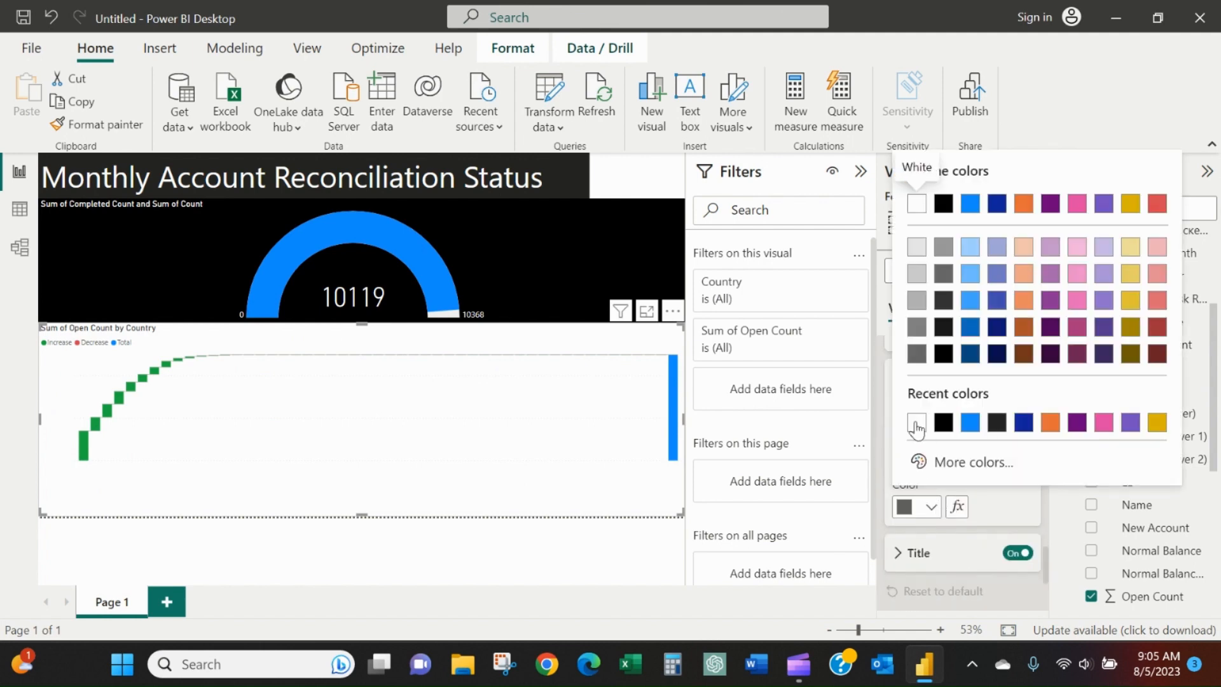
{"action": "left_click", "coordinate": [920, 202]}
{"action": "scroll", "coordinate": [935, 467], "scroll_direction": "down", "scroll_amount": 1}
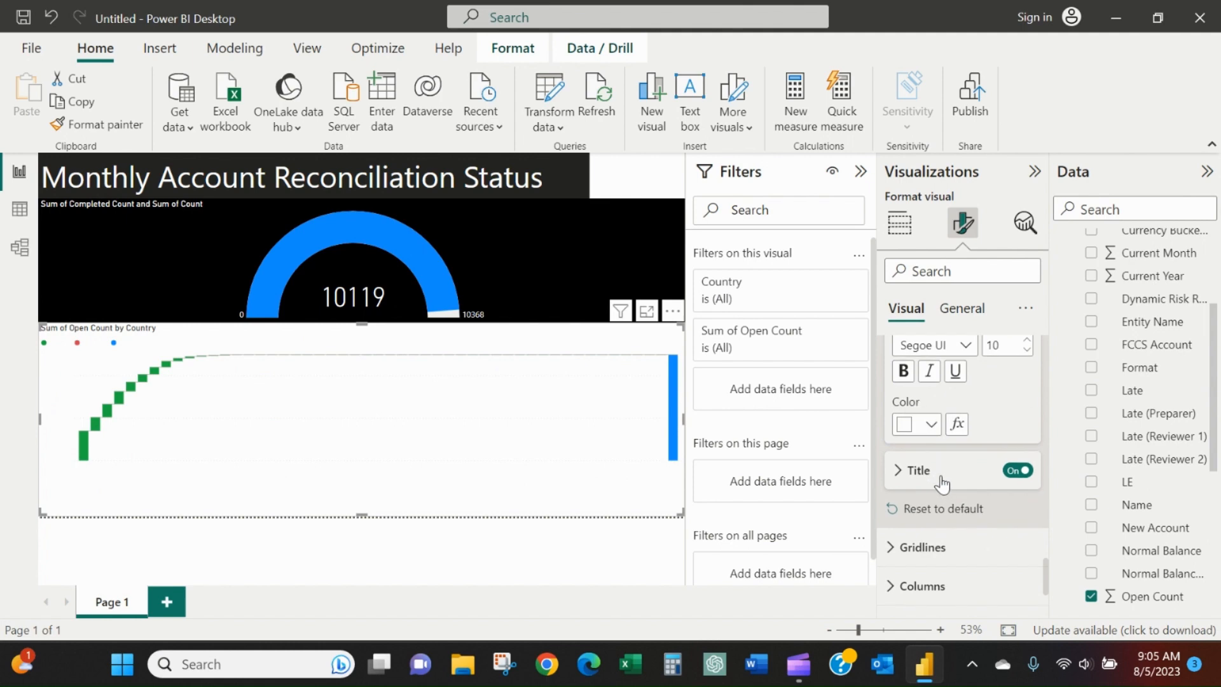
{"action": "left_click", "coordinate": [940, 478]}
{"action": "scroll", "coordinate": [942, 485], "scroll_direction": "down", "scroll_amount": 2}
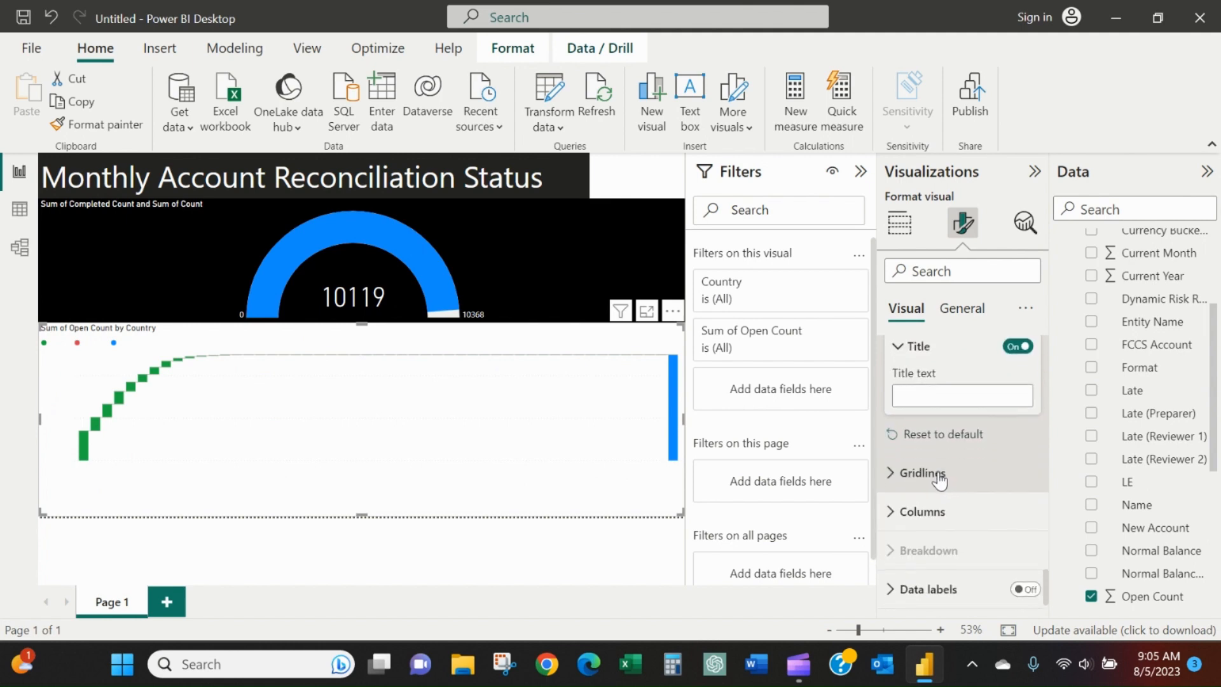
Set the waterfall chart title's text color to white and its background color to black.
{"action": "scroll", "coordinate": [940, 471], "scroll_direction": "up", "scroll_amount": 1}
{"action": "scroll", "coordinate": [940, 471], "scroll_direction": "down", "scroll_amount": 2}
{"action": "scroll", "coordinate": [951, 507], "scroll_direction": "down", "scroll_amount": 1}
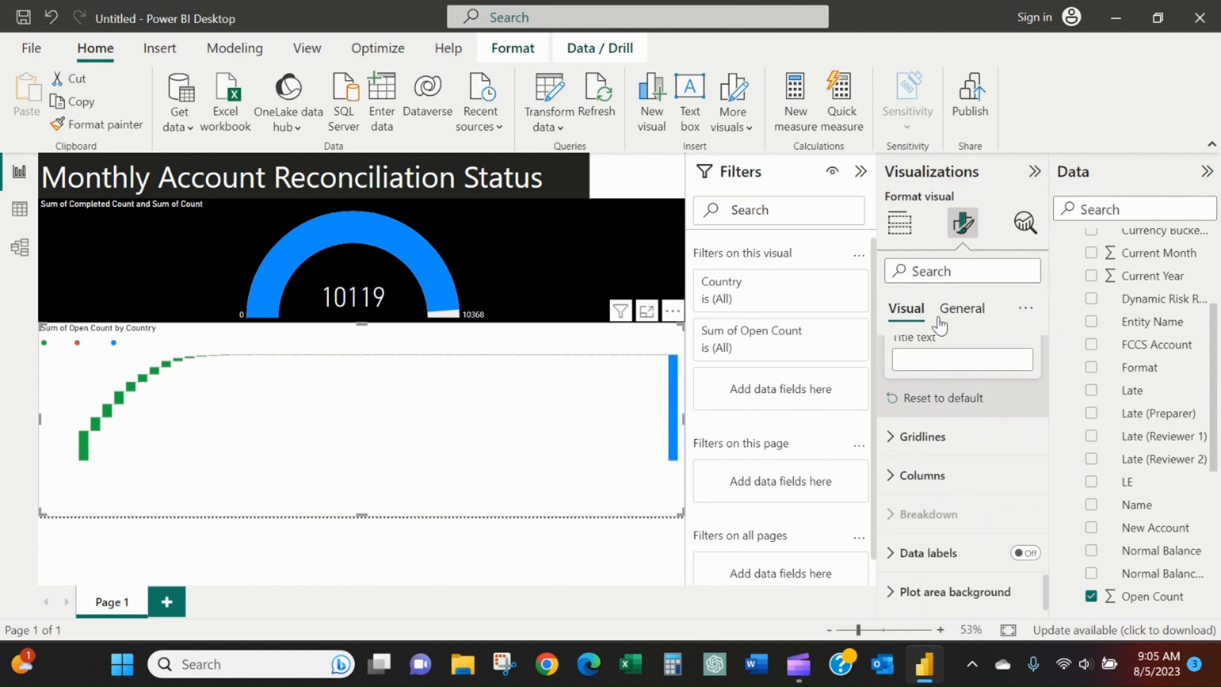
{"action": "left_click", "coordinate": [960, 308]}
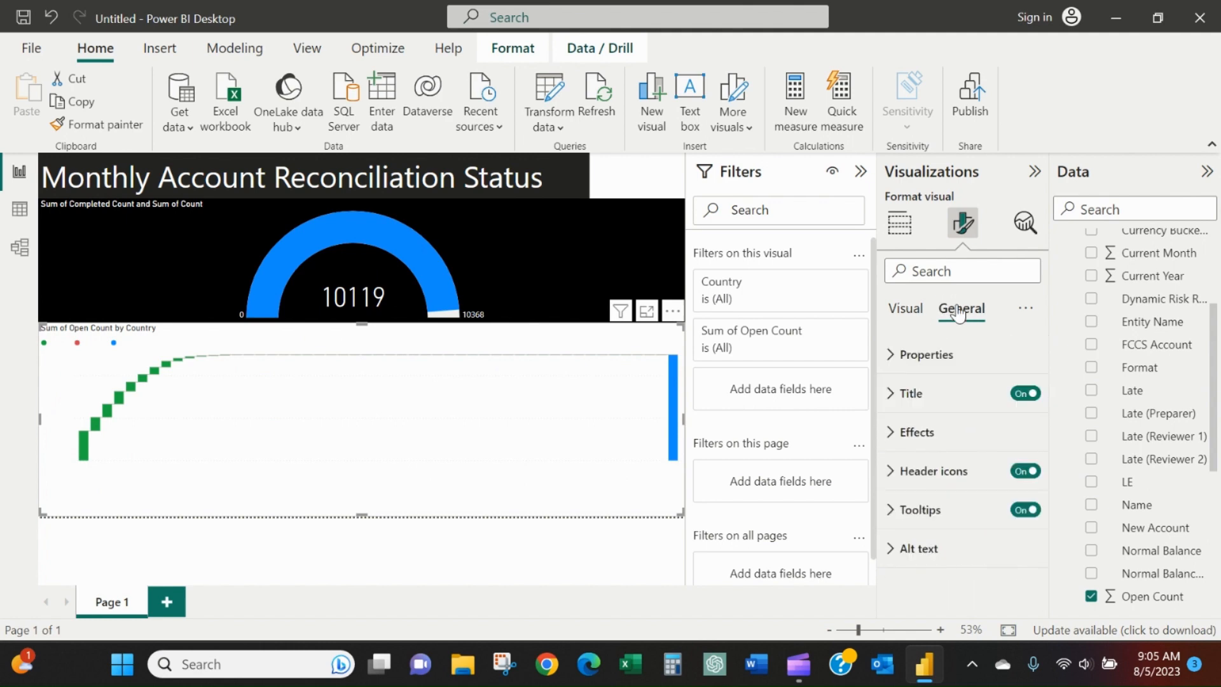
{"action": "left_click", "coordinate": [946, 390]}
{"action": "scroll", "coordinate": [945, 375], "scroll_direction": "down", "scroll_amount": 2}
{"action": "left_click", "coordinate": [932, 546]}
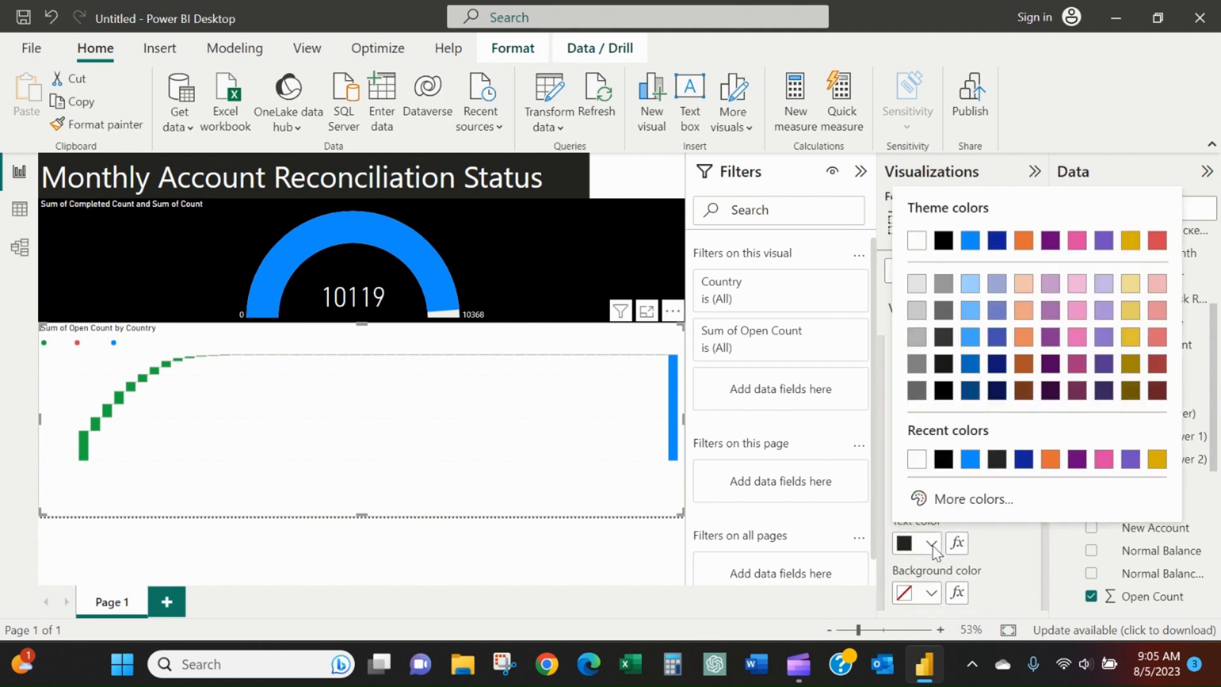
{"action": "left_click", "coordinate": [917, 459]}
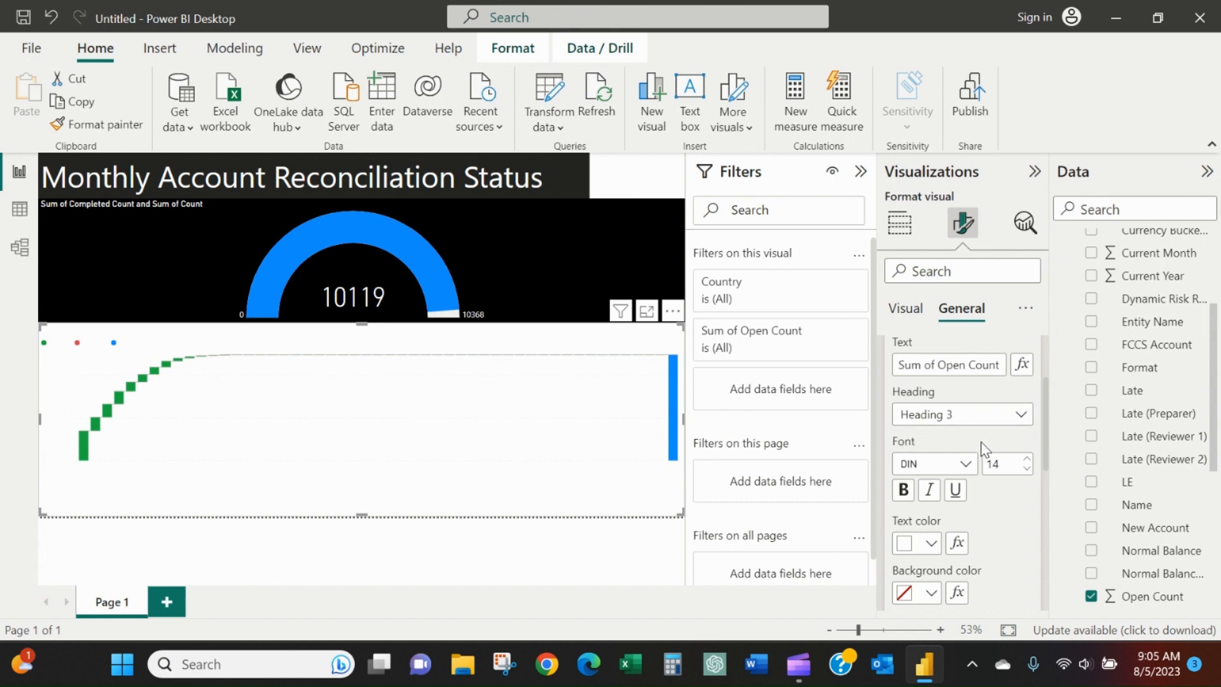
{"action": "left_click", "coordinate": [931, 596]}
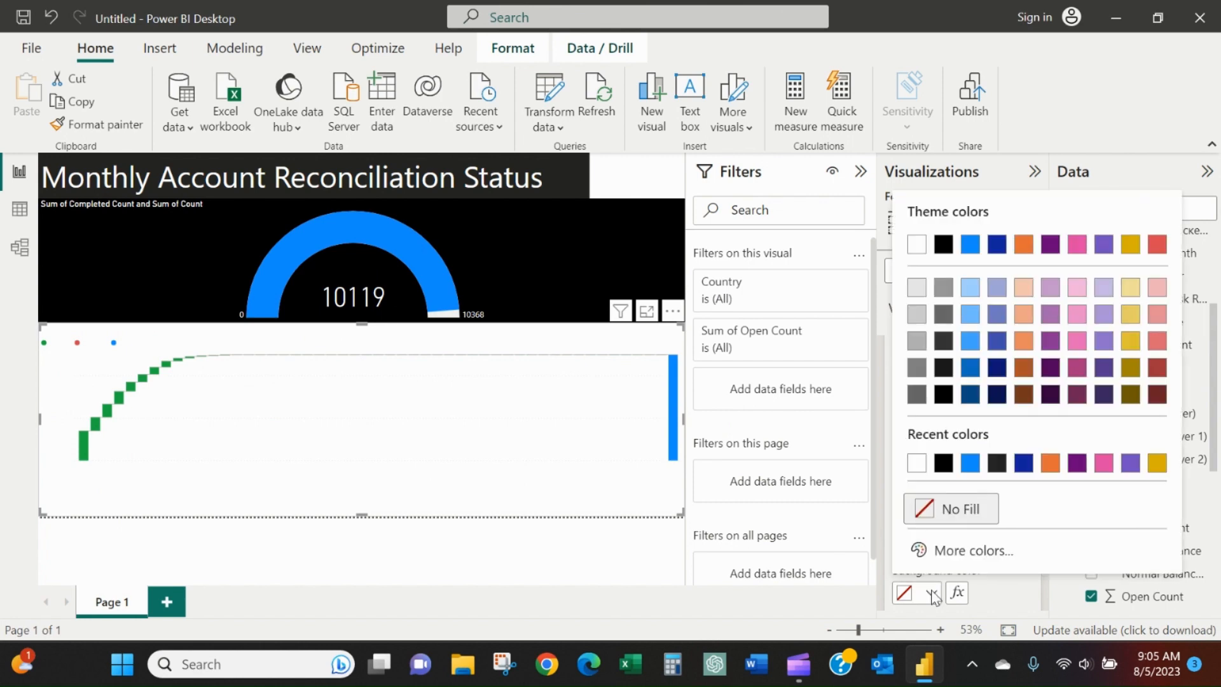
{"action": "left_click", "coordinate": [942, 470]}
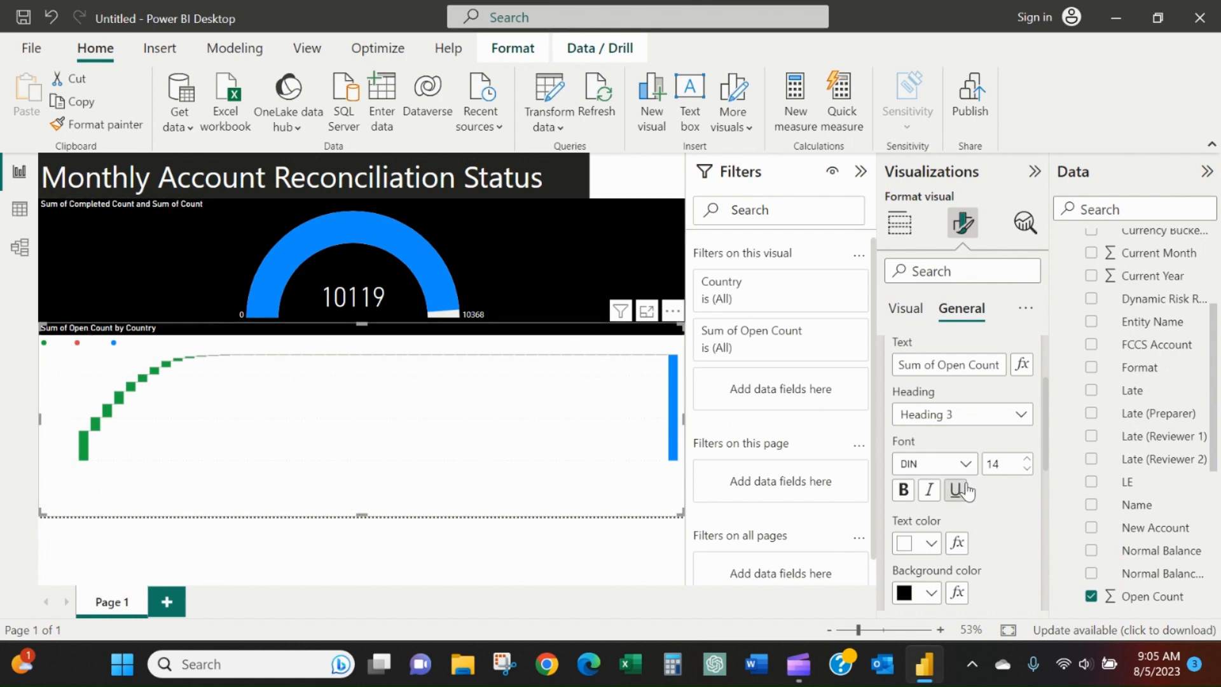
Set the waterfall chart's overall background color to black and deselect the chart.
{"action": "scroll", "coordinate": [991, 494], "scroll_direction": "down", "scroll_amount": 5}
{"action": "scroll", "coordinate": [982, 502], "scroll_direction": "down", "scroll_amount": 1}
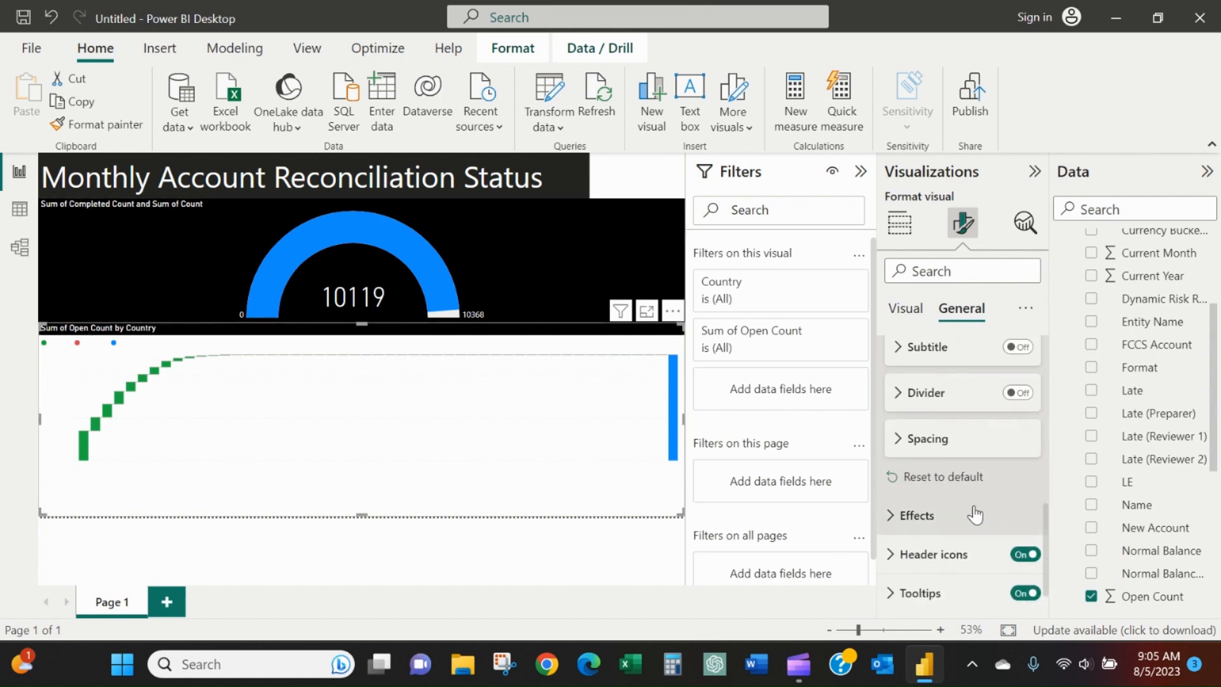
{"action": "left_click", "coordinate": [973, 512]}
{"action": "scroll", "coordinate": [954, 469], "scroll_direction": "down", "scroll_amount": 4}
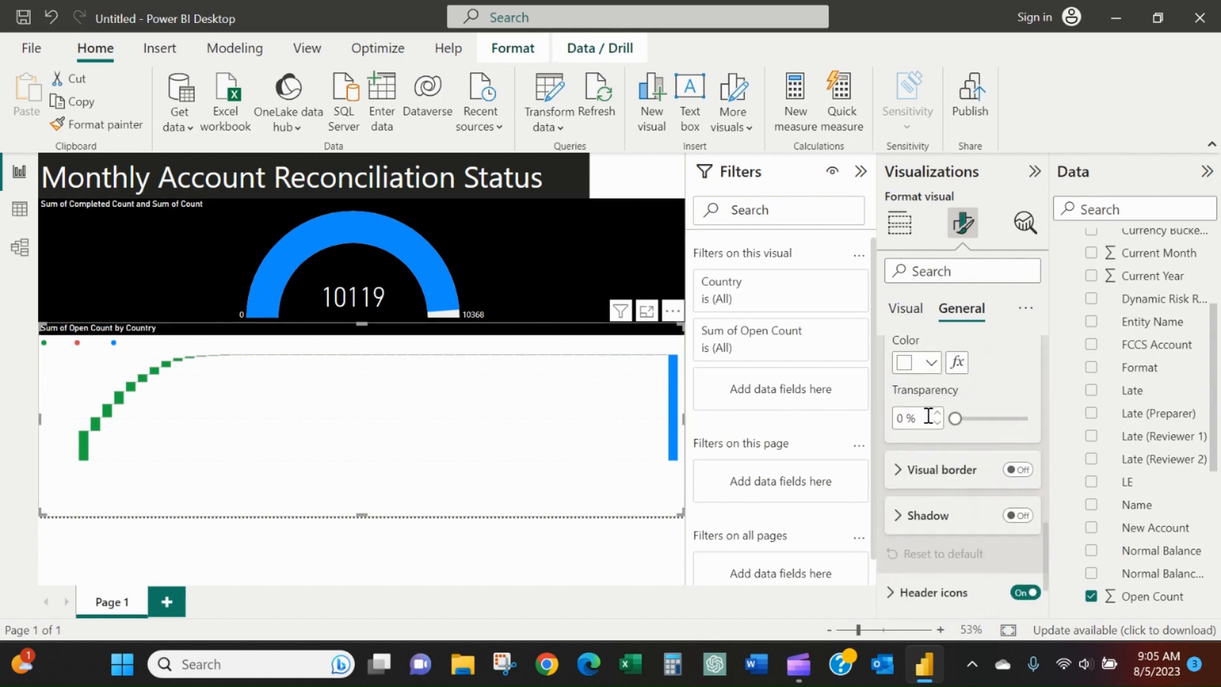
{"action": "left_click", "coordinate": [926, 364]}
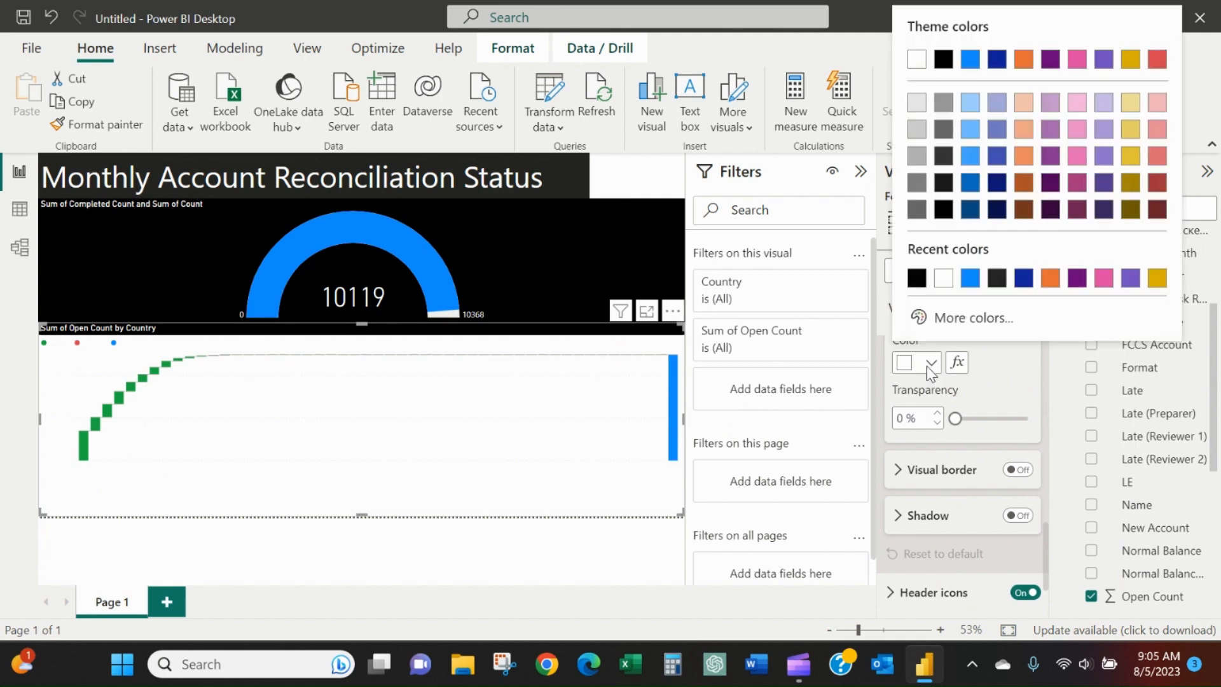
{"action": "left_click", "coordinate": [917, 278]}
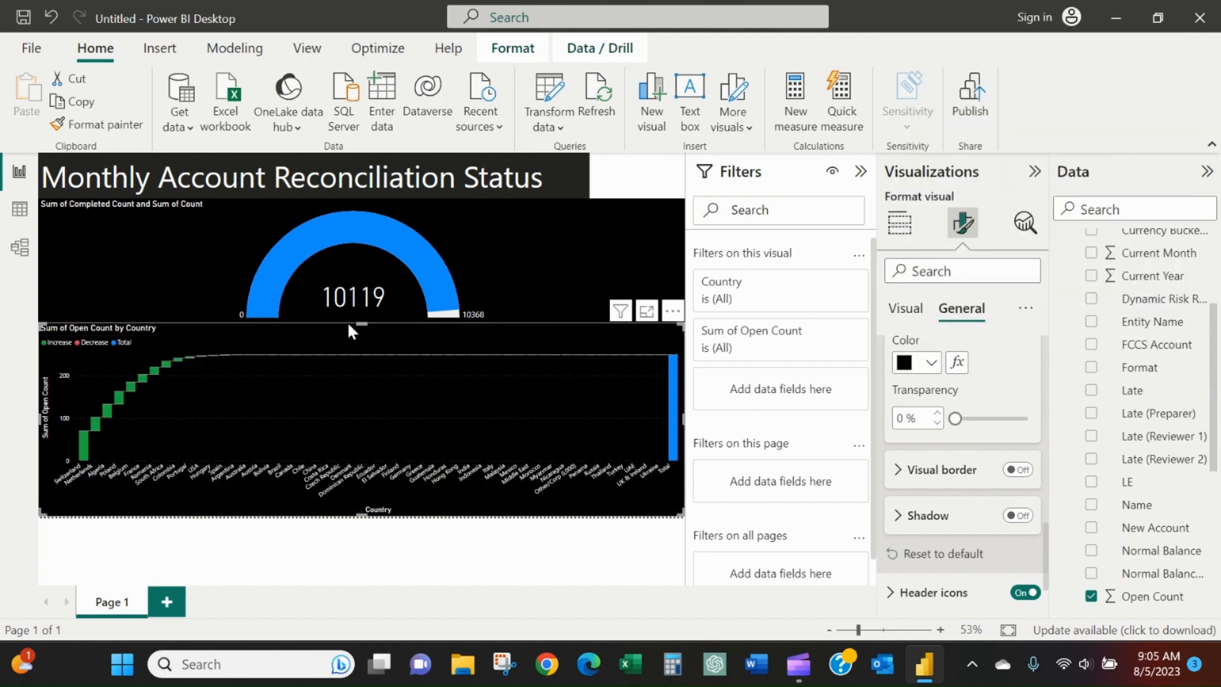
{"action": "left_click", "coordinate": [458, 564]}
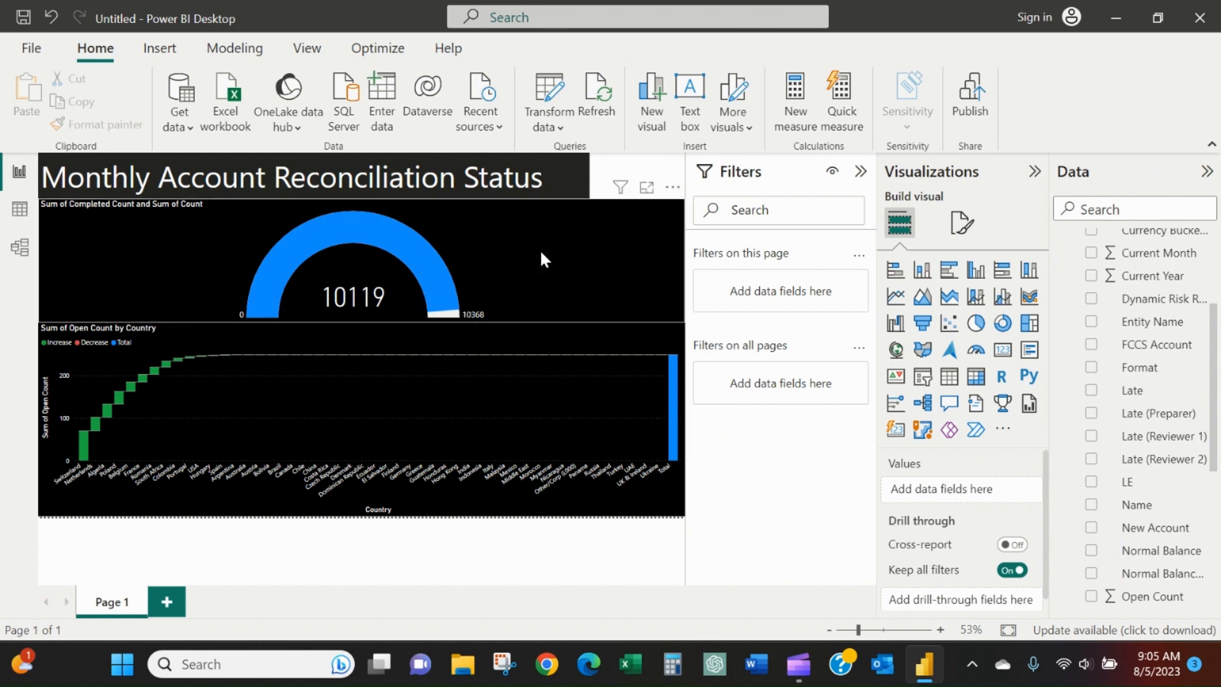
Add a slicer and fit it into the upper-right corner of the page, beside the title and above the gauge.
{"action": "mouse_move", "coordinate": [620, 196]}
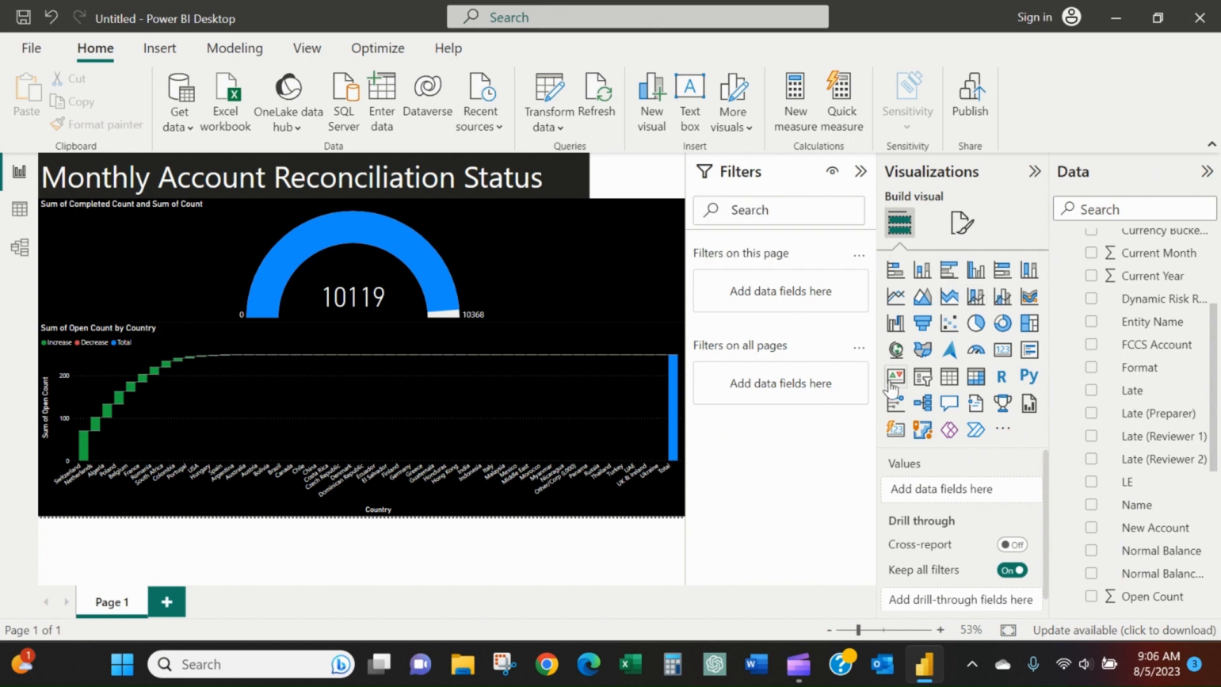
{"action": "left_click", "coordinate": [923, 377]}
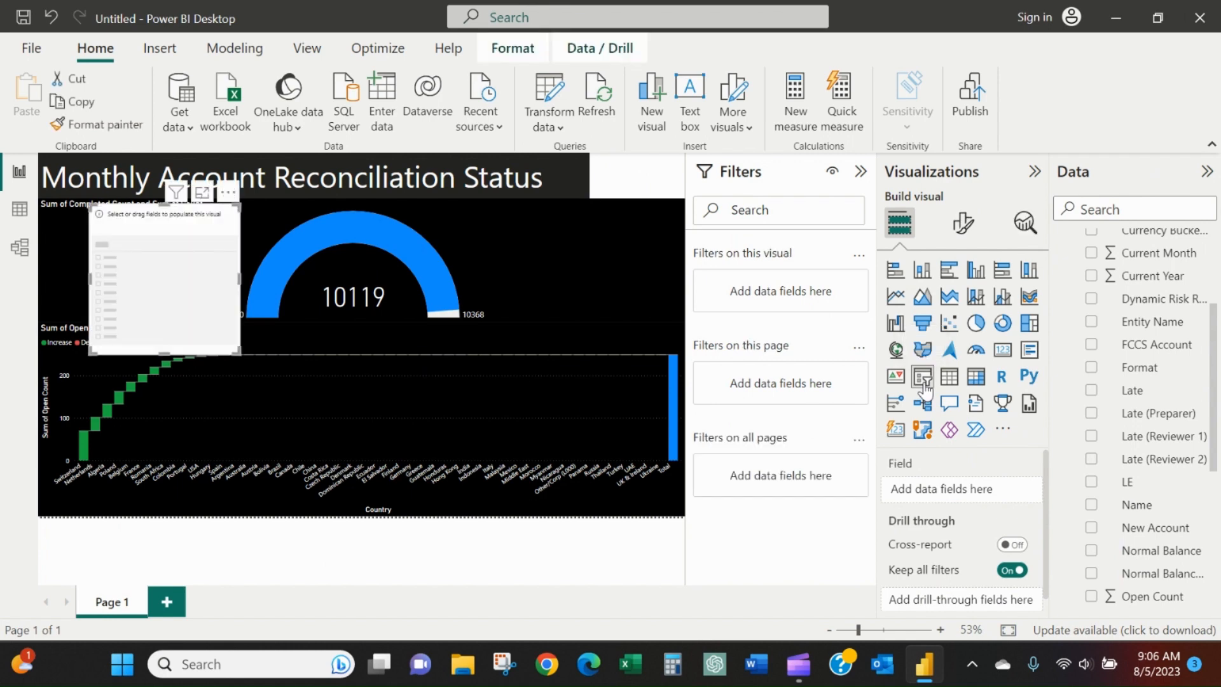
{"action": "left_click_drag", "start_coordinate": [196, 229], "coordinate": [594, 182]}
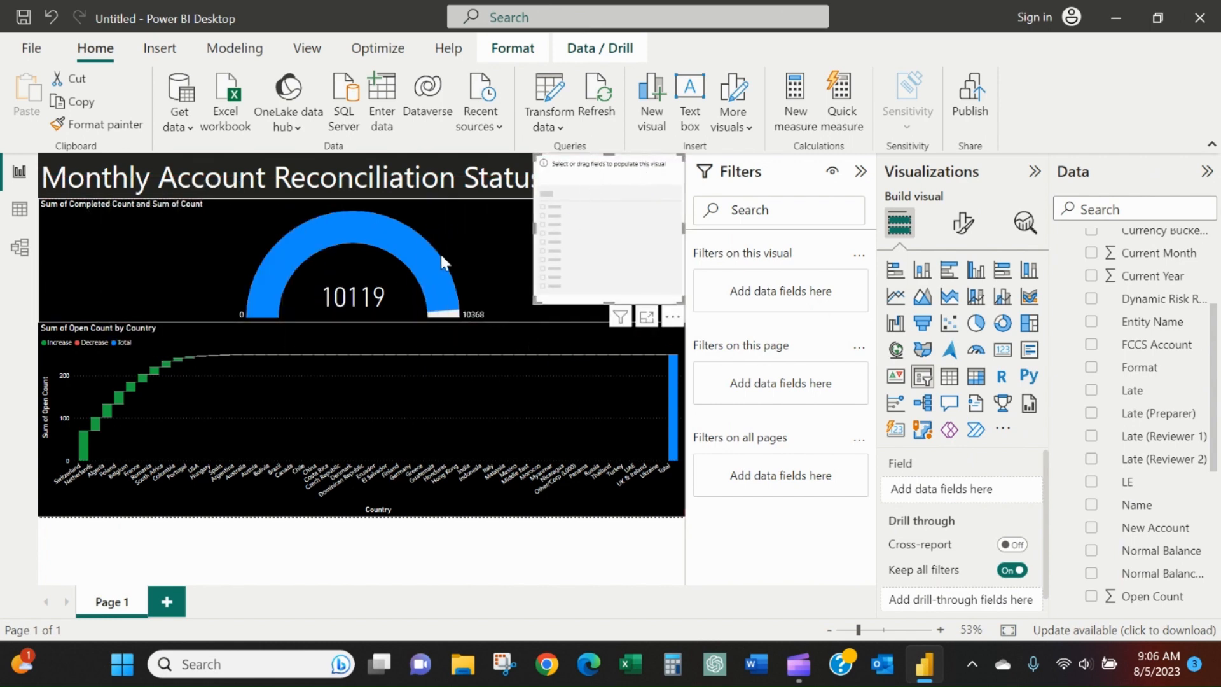
{"action": "left_click_drag", "start_coordinate": [535, 235], "coordinate": [591, 233]}
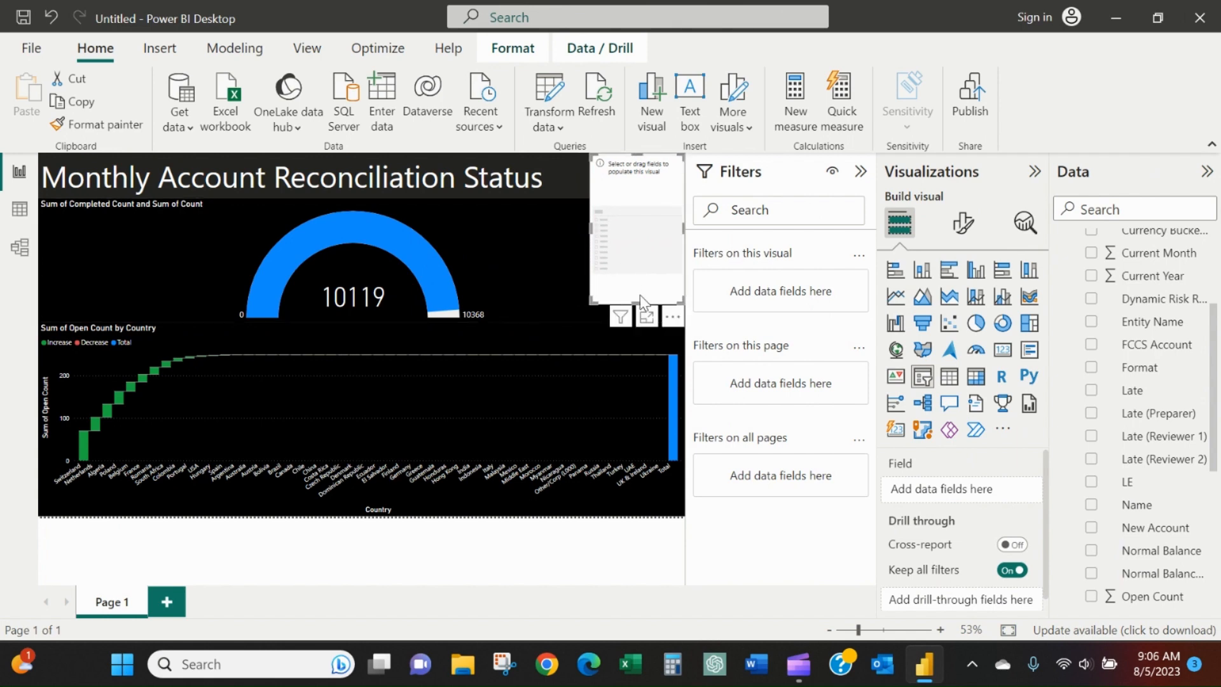
{"action": "left_click_drag", "start_coordinate": [640, 298], "coordinate": [635, 193]}
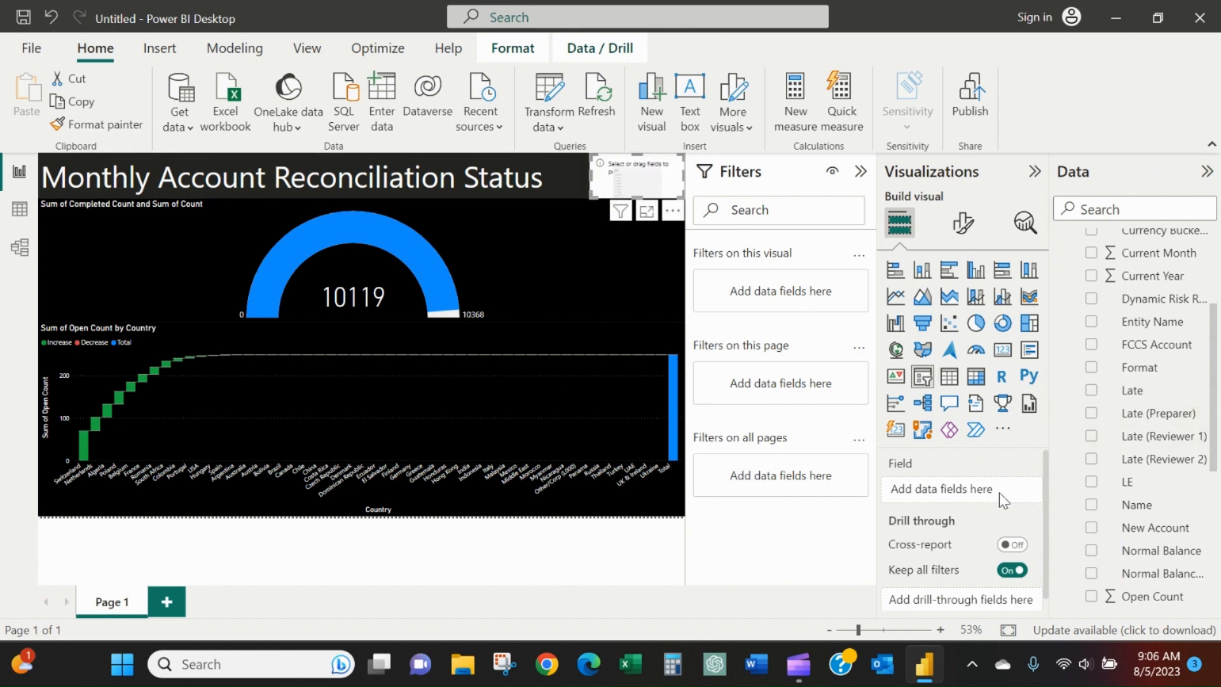
Assign the Region field to the slicer and set its style to Dropdown.
{"action": "scroll", "coordinate": [1119, 426], "scroll_direction": "down", "scroll_amount": 5}
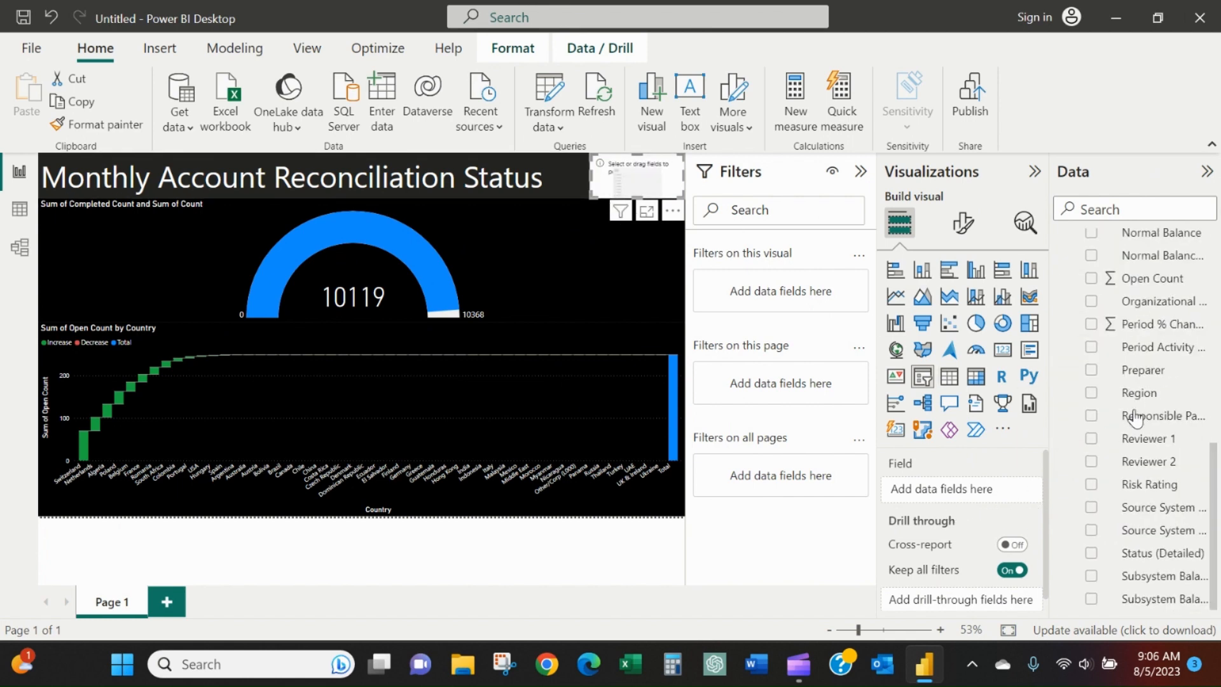
{"action": "left_click_drag", "start_coordinate": [1147, 397], "coordinate": [963, 491]}
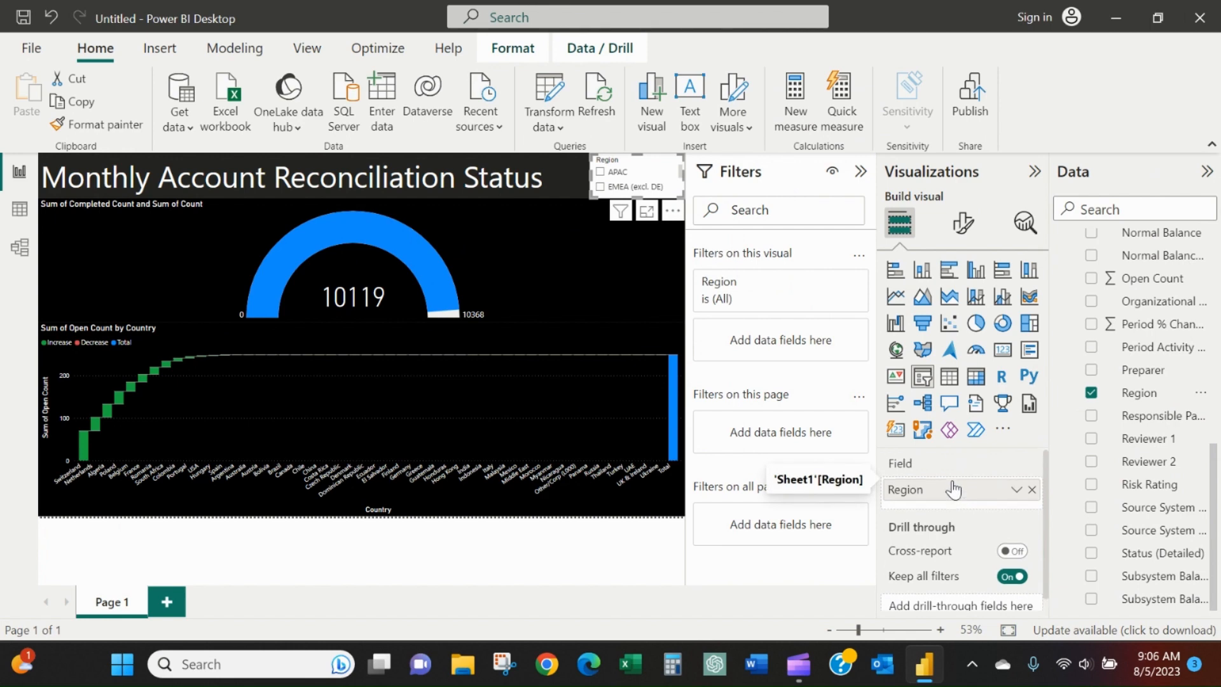
{"action": "left_click", "coordinate": [963, 223]}
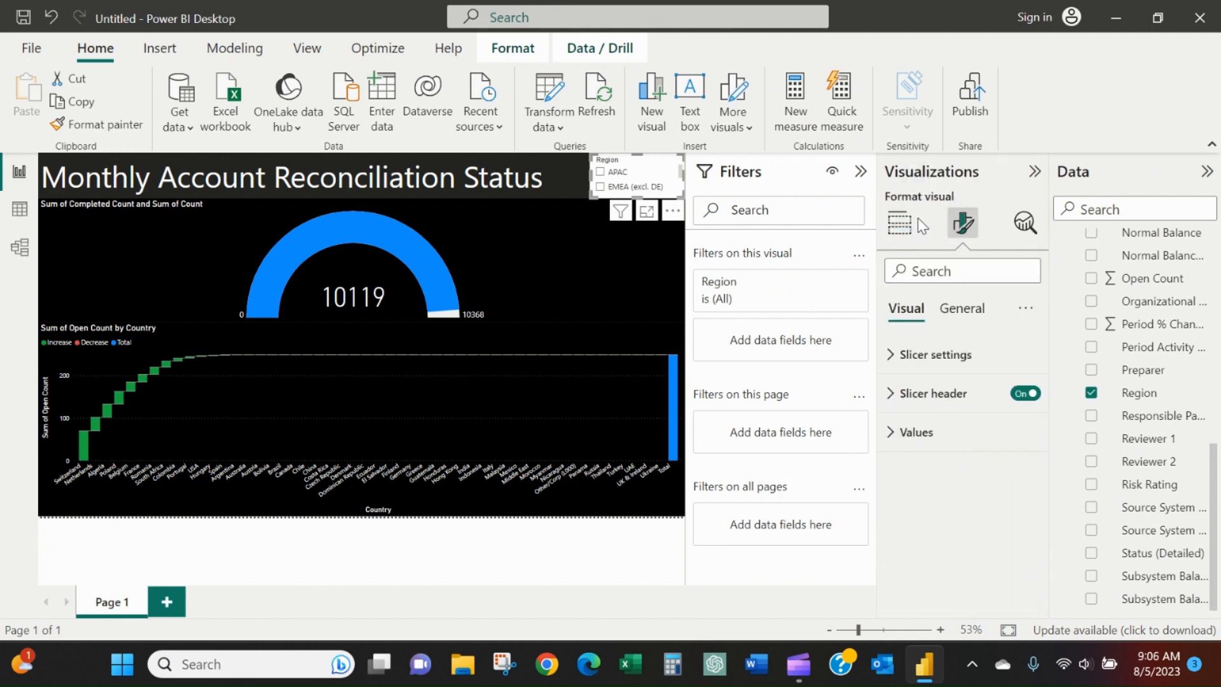
{"action": "left_click", "coordinate": [917, 354]}
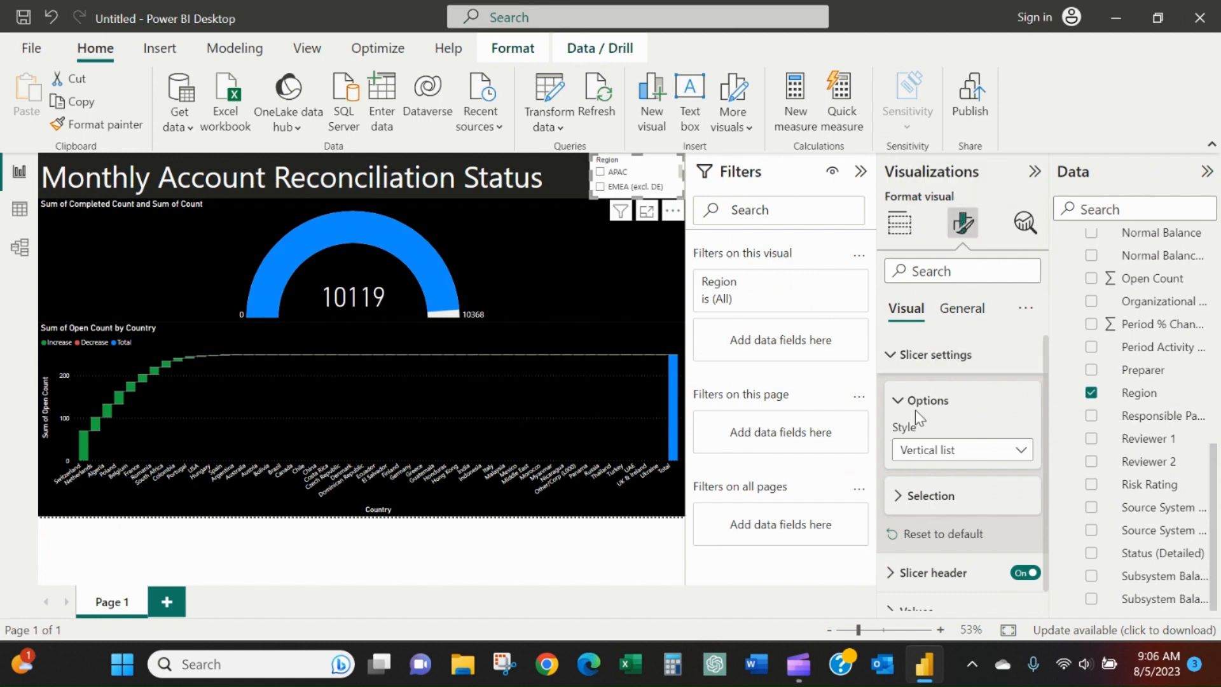
{"action": "left_click", "coordinate": [947, 457]}
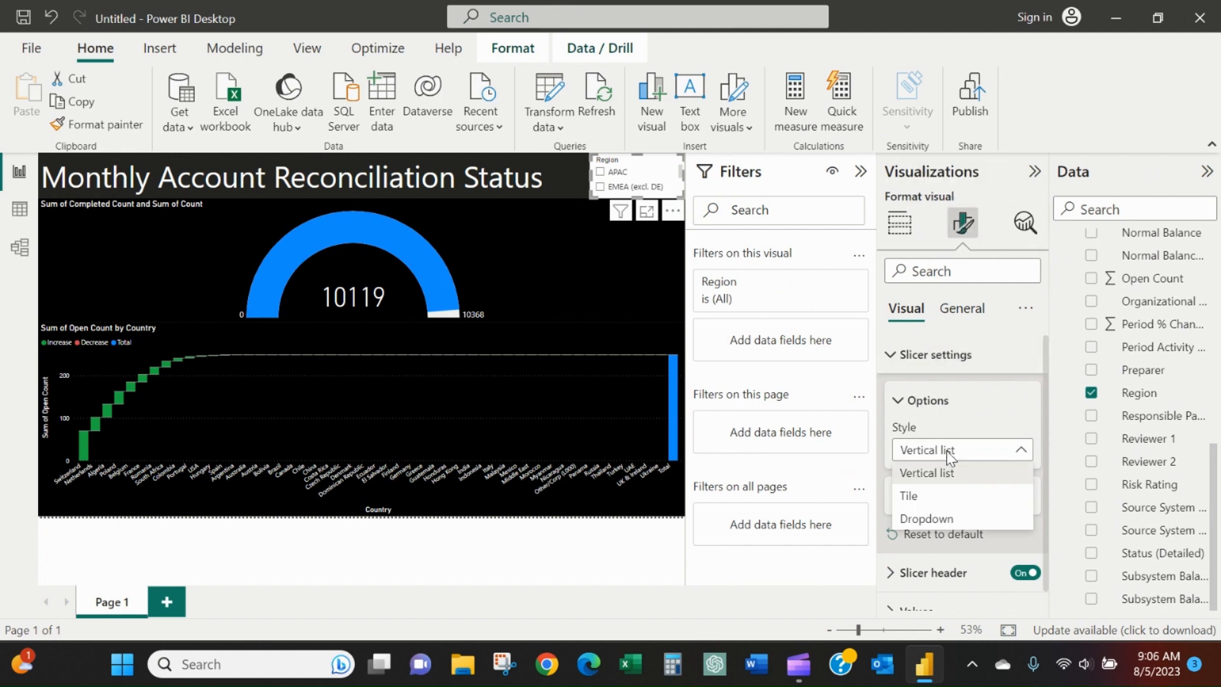
{"action": "left_click", "coordinate": [964, 513]}
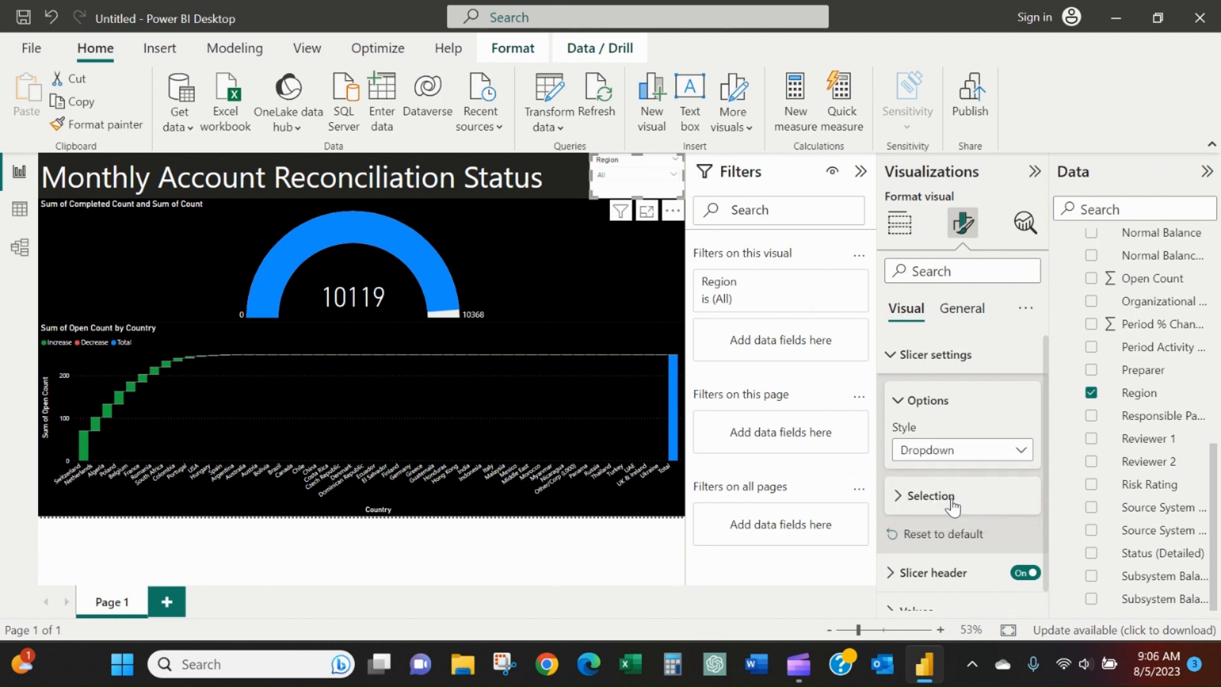
Filter the report to the LATAM region with the Region slicer.
{"action": "left_click", "coordinate": [674, 179]}
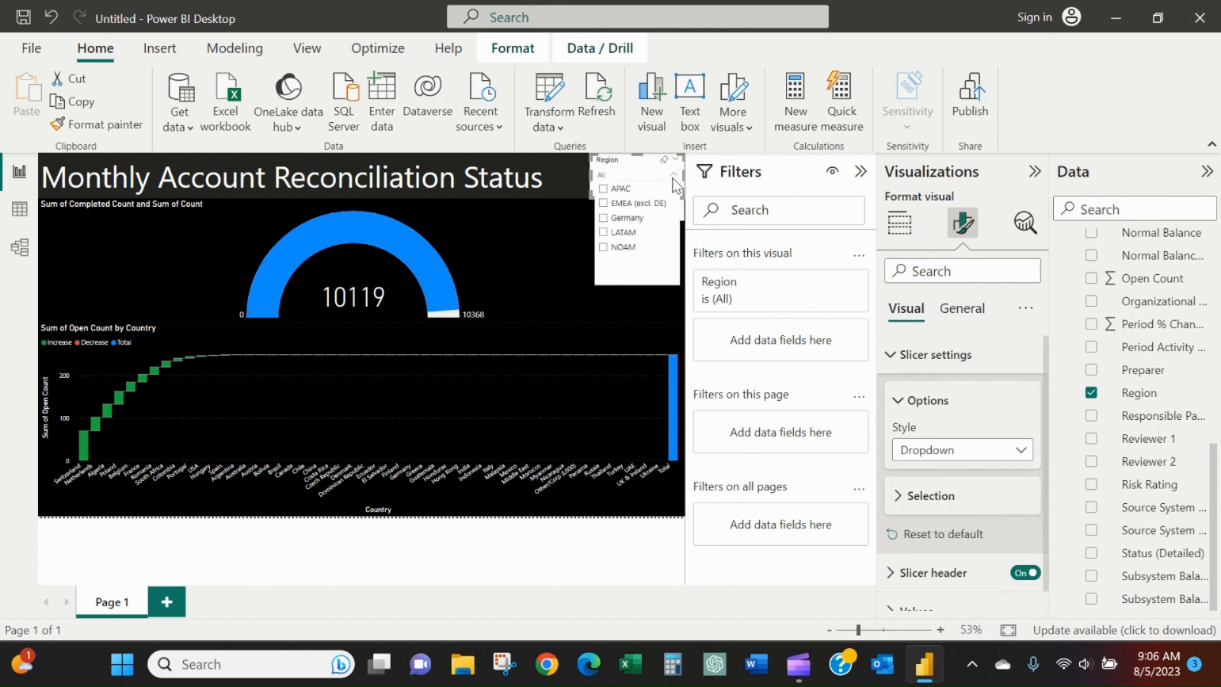
{"action": "left_click", "coordinate": [627, 234]}
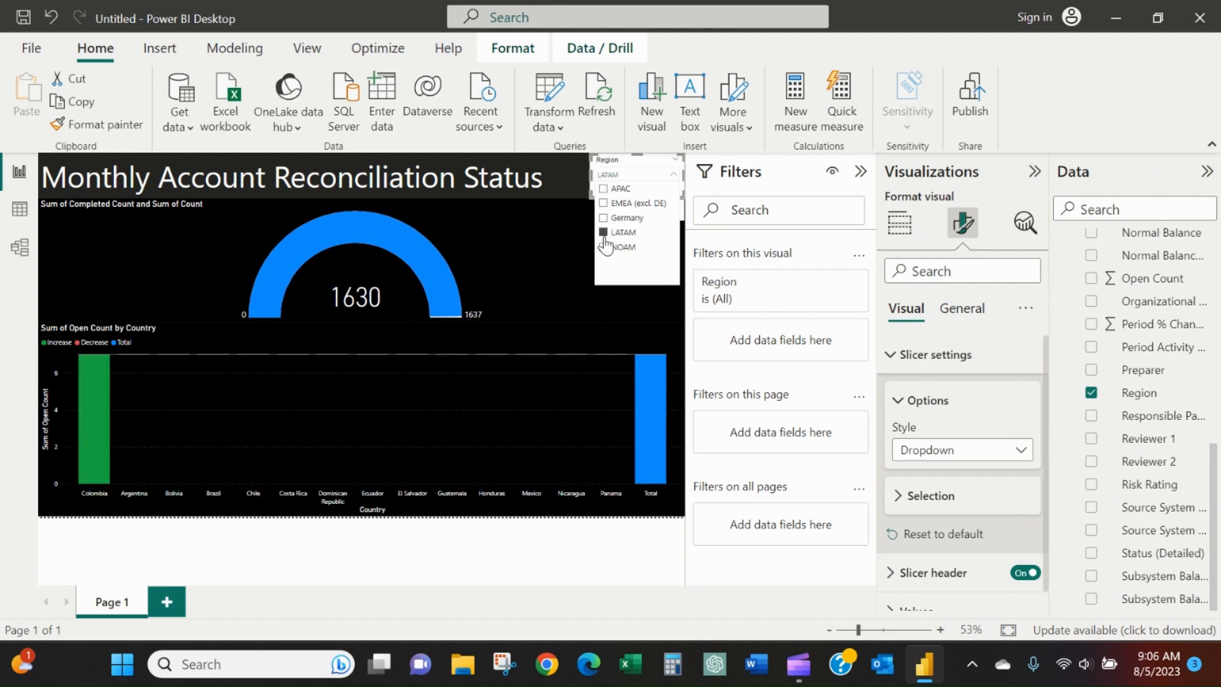
{"action": "left_click", "coordinate": [554, 531]}
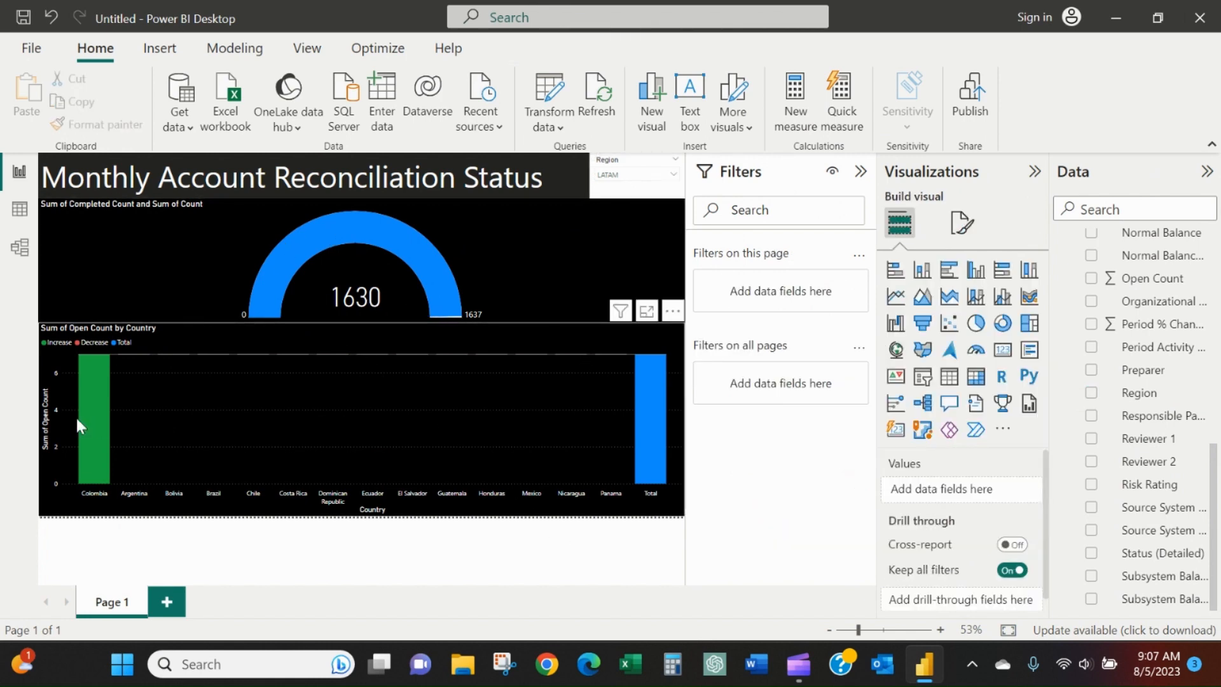
Cross-filter the gauge by Colombia and by Argentina from the waterfall chart, clearing each selection after checking the completed count.
{"action": "mouse_move", "coordinate": [88, 420]}
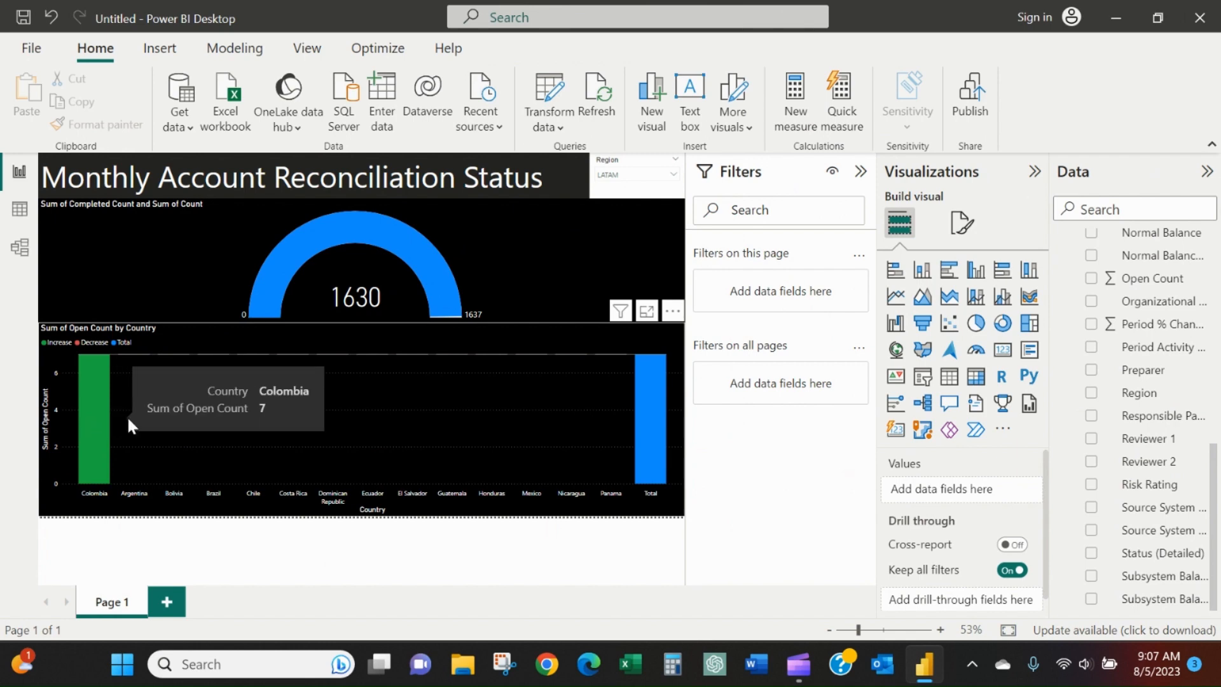
{"action": "left_click", "coordinate": [91, 420]}
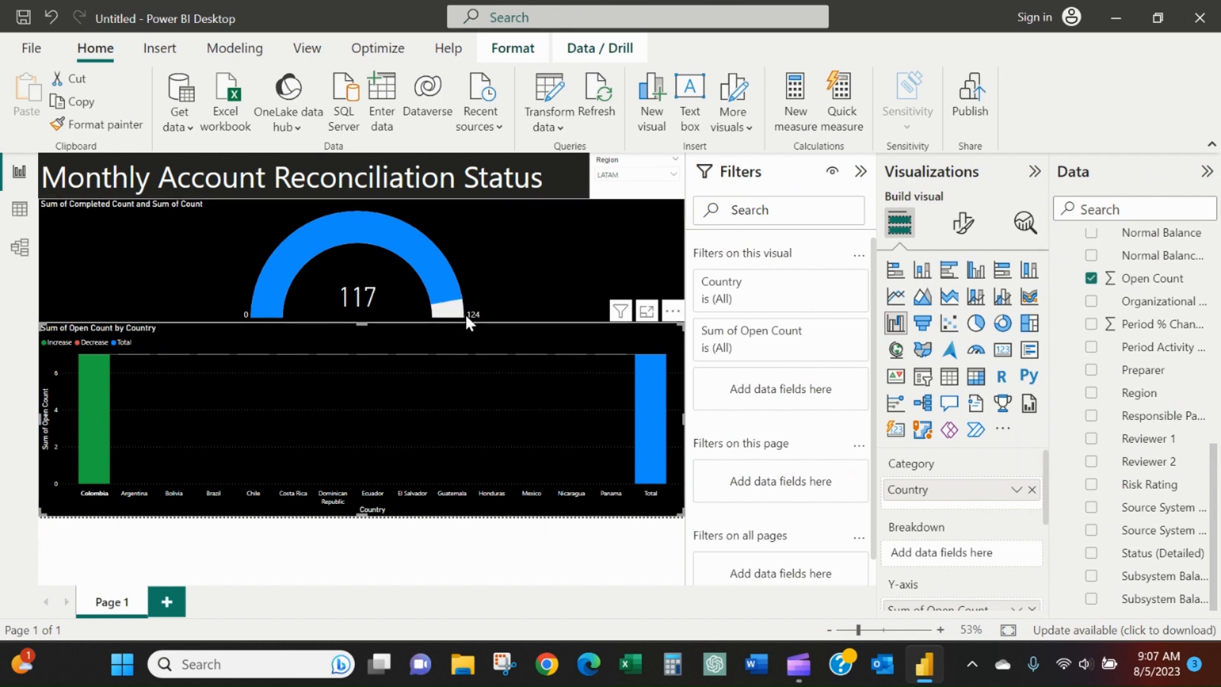
{"action": "left_click", "coordinate": [142, 360]}
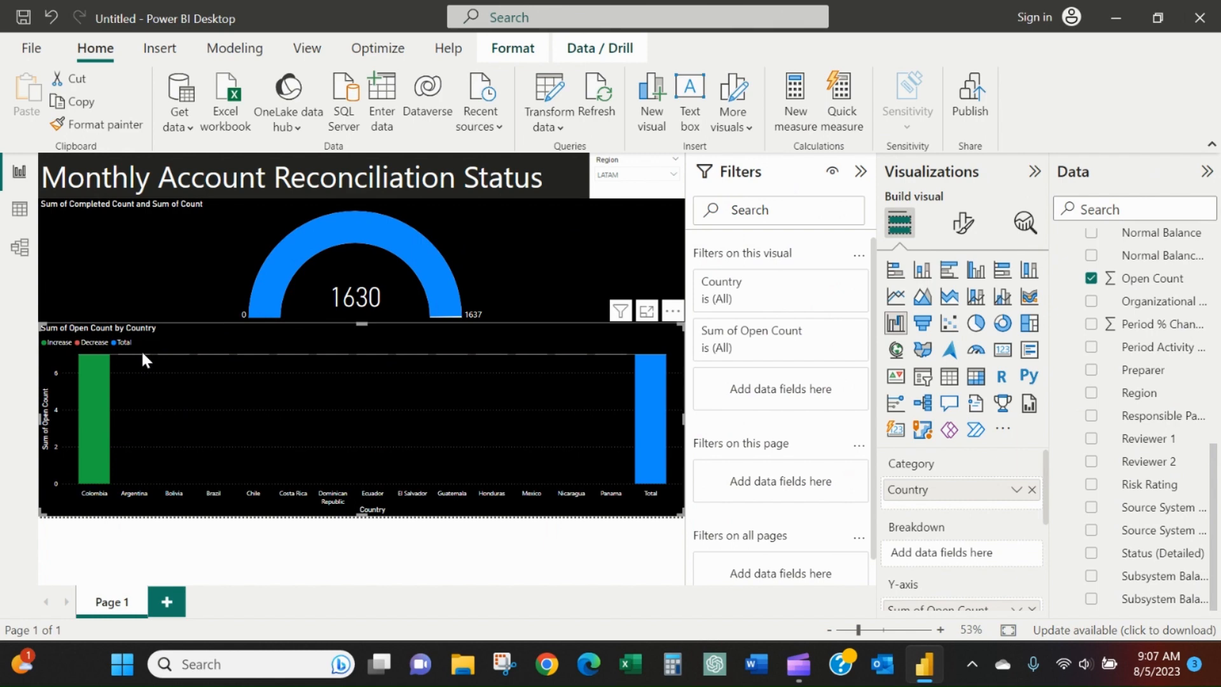
{"action": "left_click", "coordinate": [142, 494]}
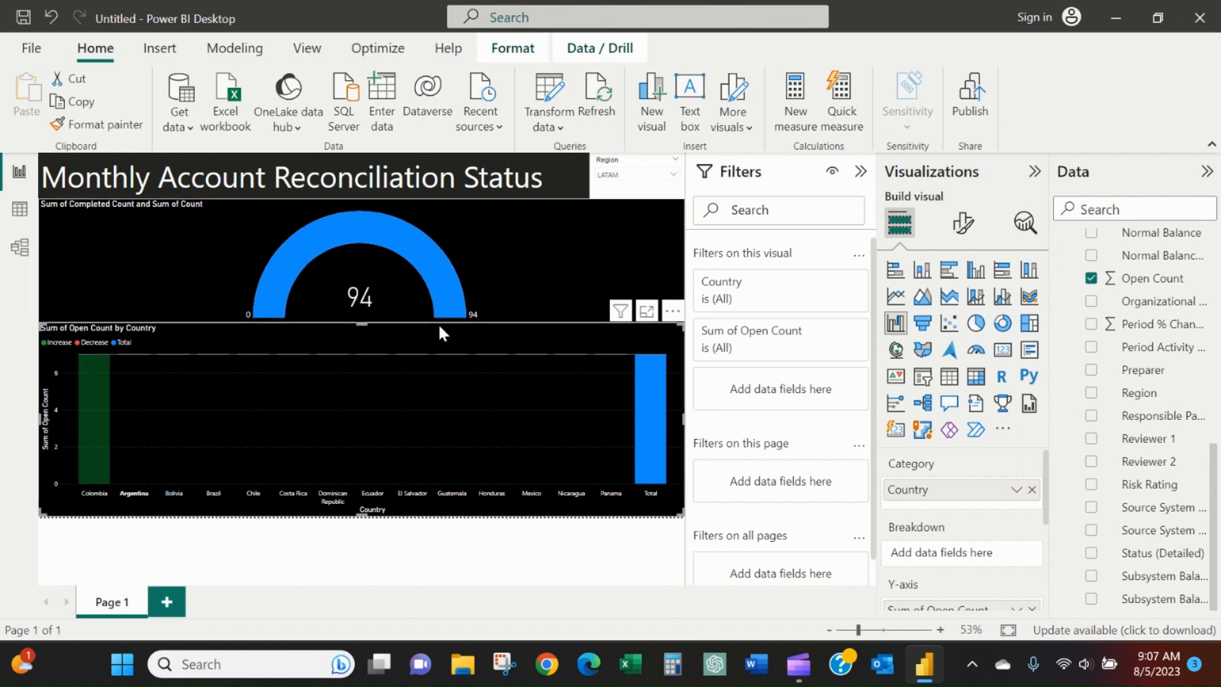
{"action": "left_click", "coordinate": [132, 493]}
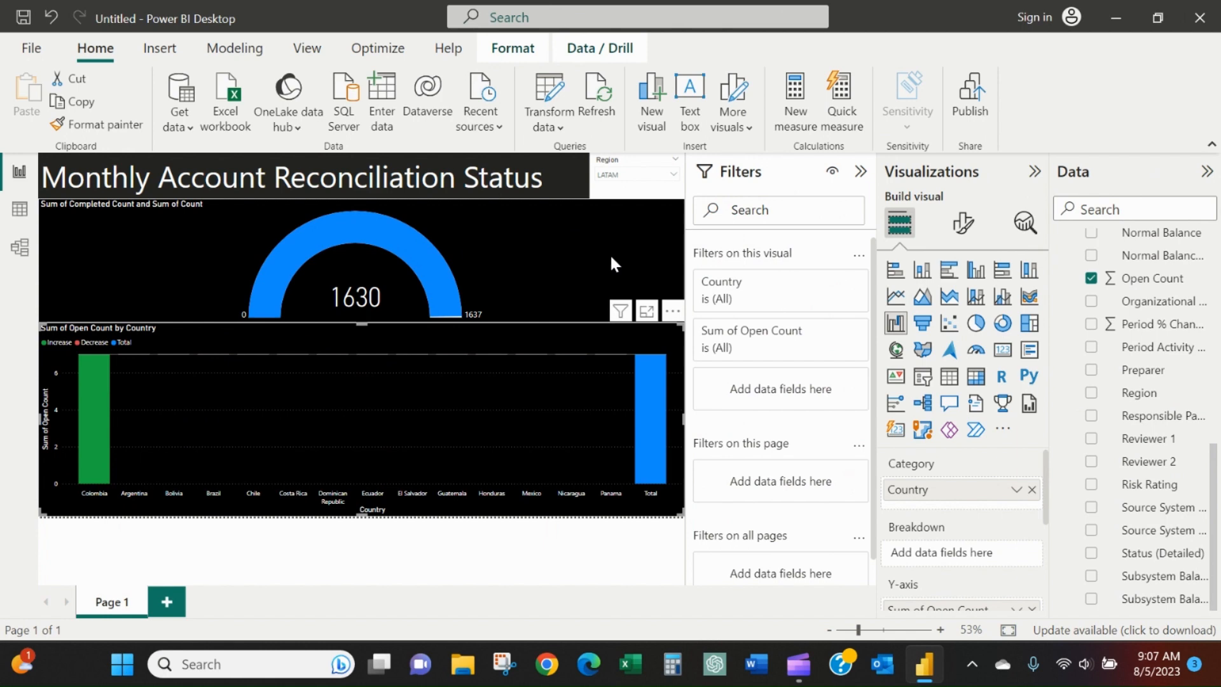
Set the font color of the Region slicer's header text to white.
{"action": "left_click", "coordinate": [648, 190]}
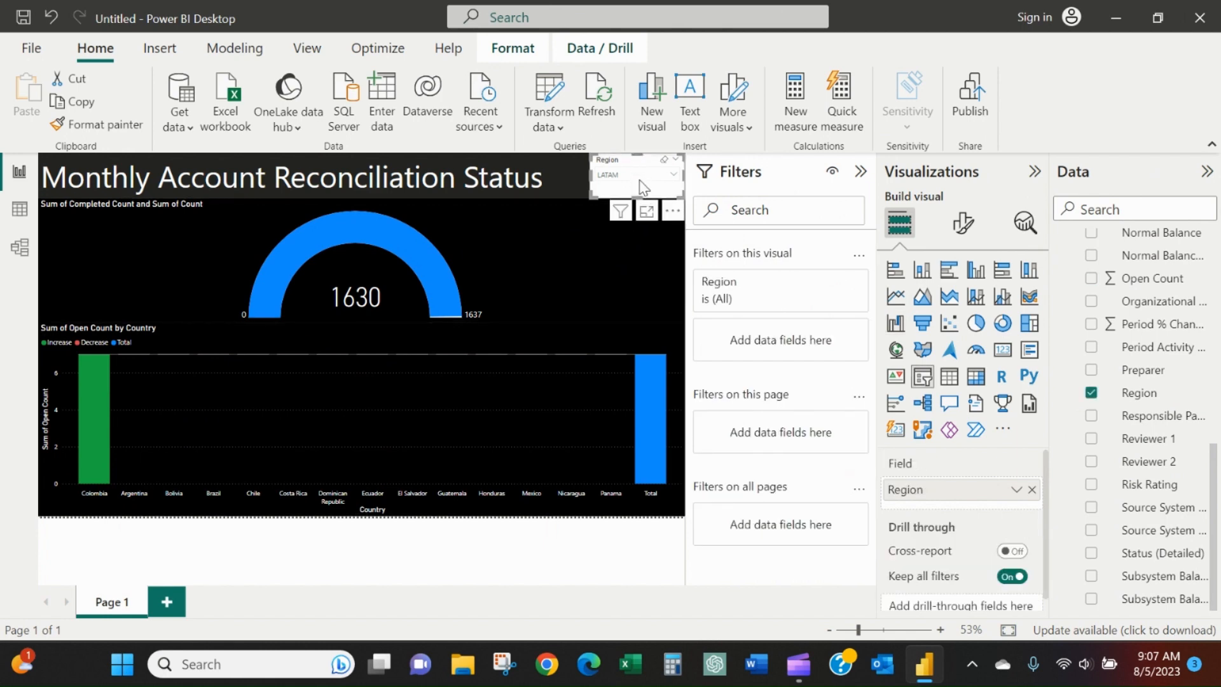
{"action": "left_click", "coordinate": [965, 222]}
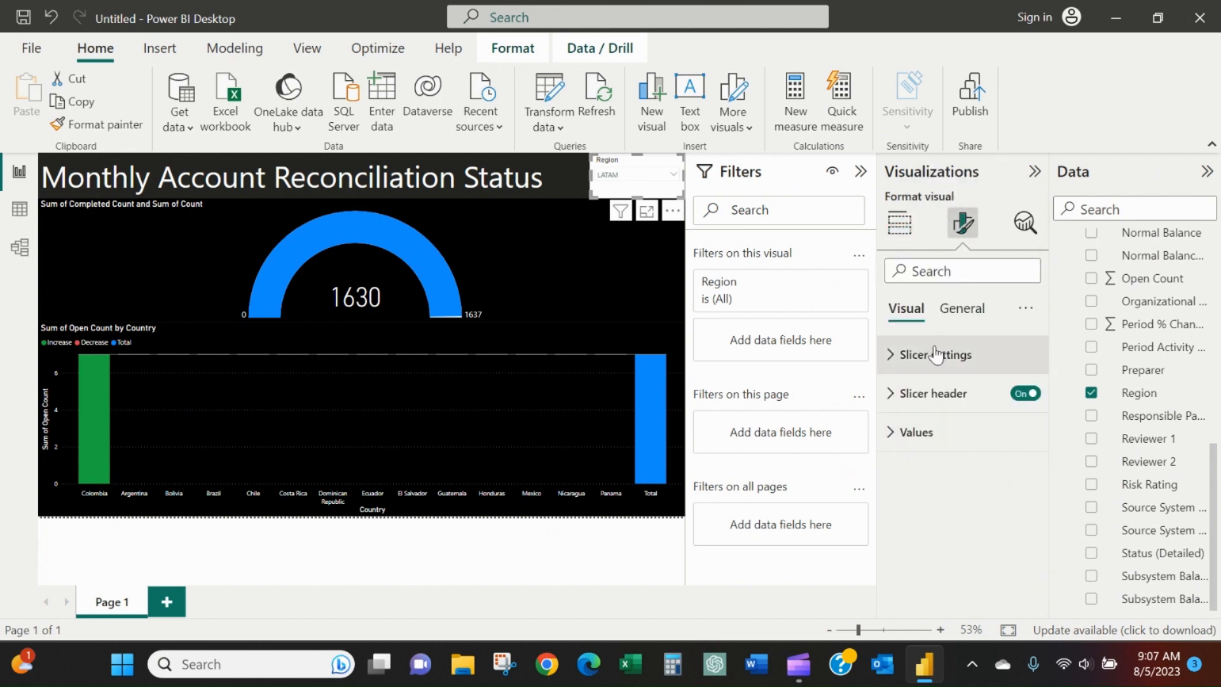
{"action": "left_click", "coordinate": [950, 309]}
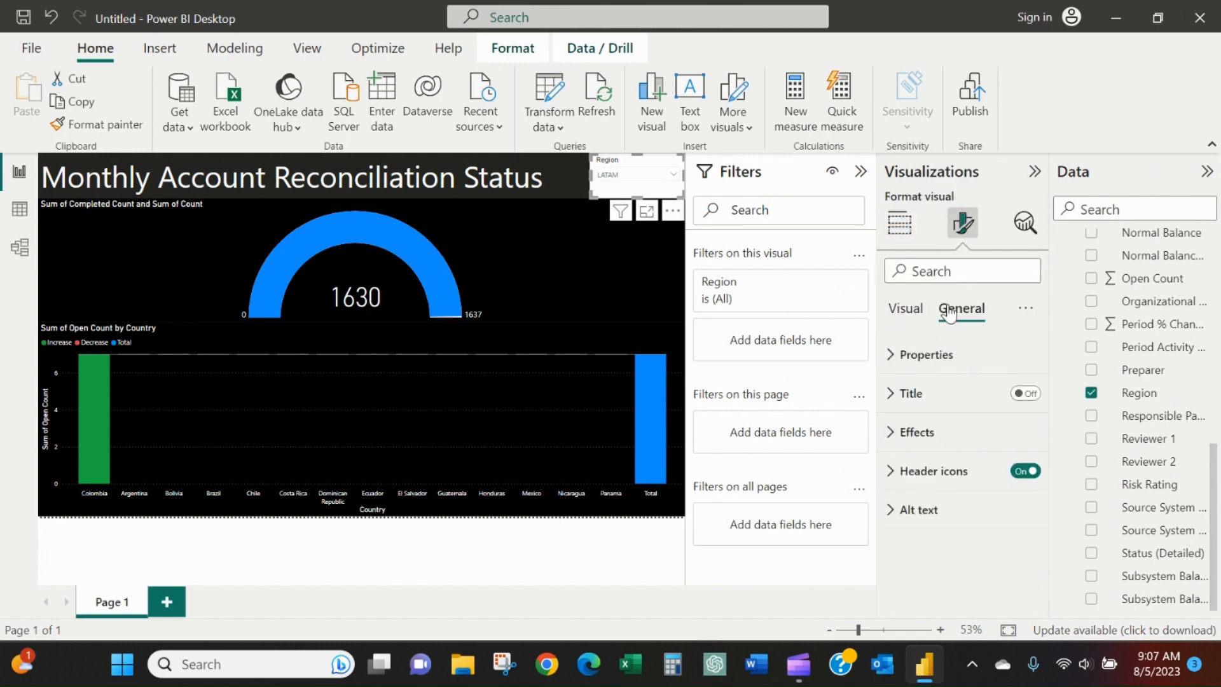
{"action": "left_click", "coordinate": [906, 309]}
{"action": "left_click", "coordinate": [909, 339]}
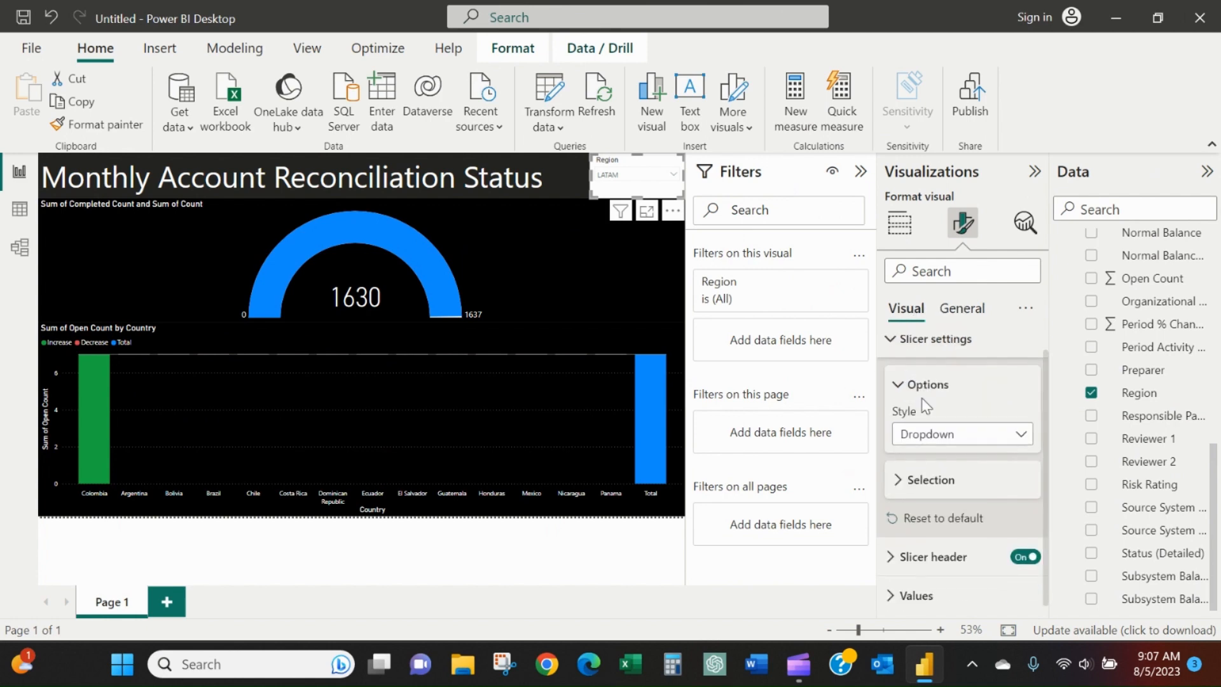
{"action": "left_click", "coordinate": [960, 557]}
{"action": "scroll", "coordinate": [963, 501], "scroll_direction": "down", "scroll_amount": 4}
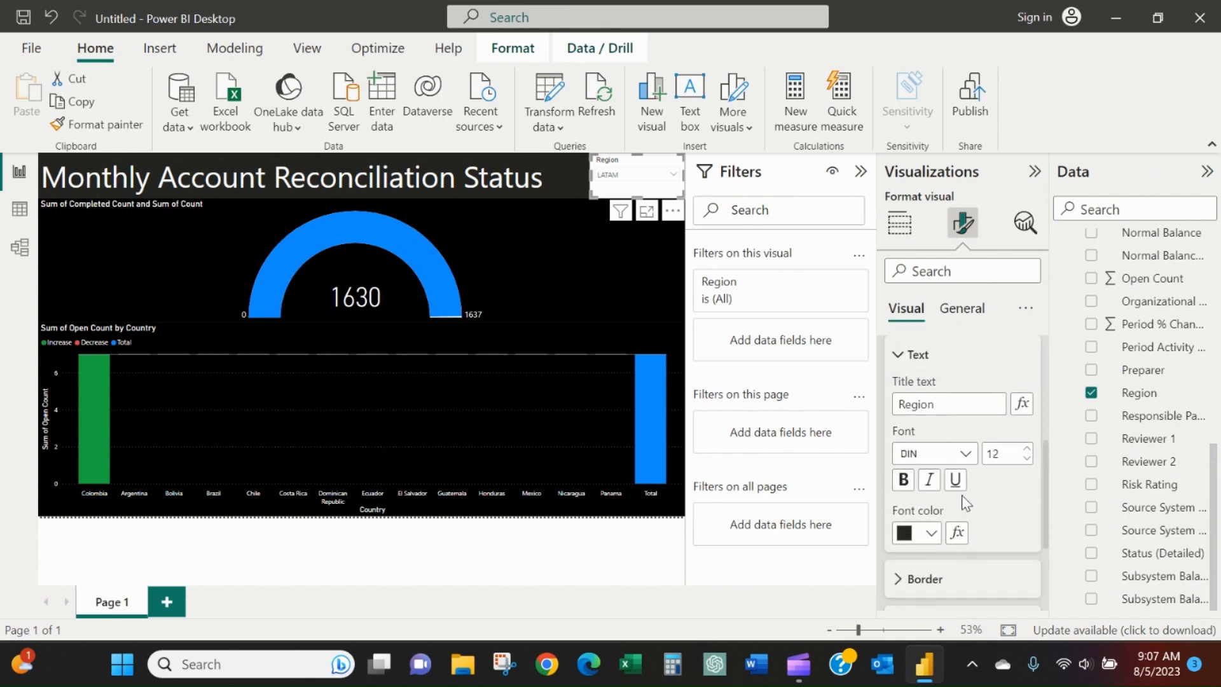
{"action": "left_click", "coordinate": [919, 531]}
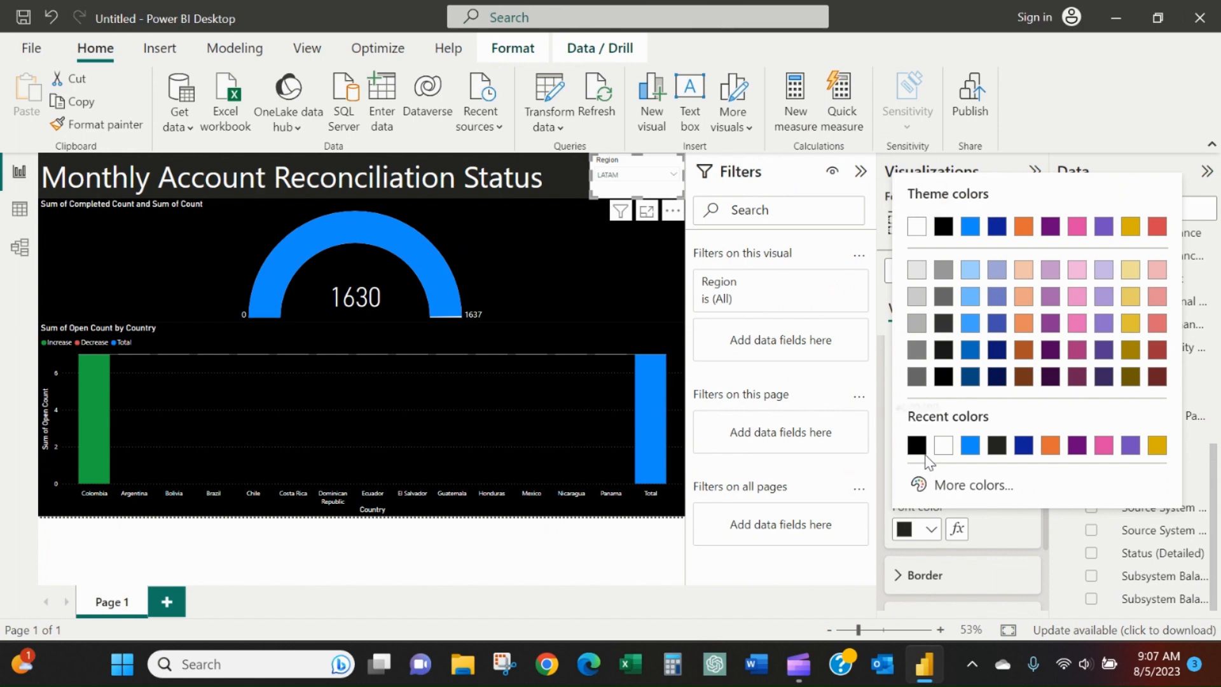
{"action": "left_click", "coordinate": [943, 449]}
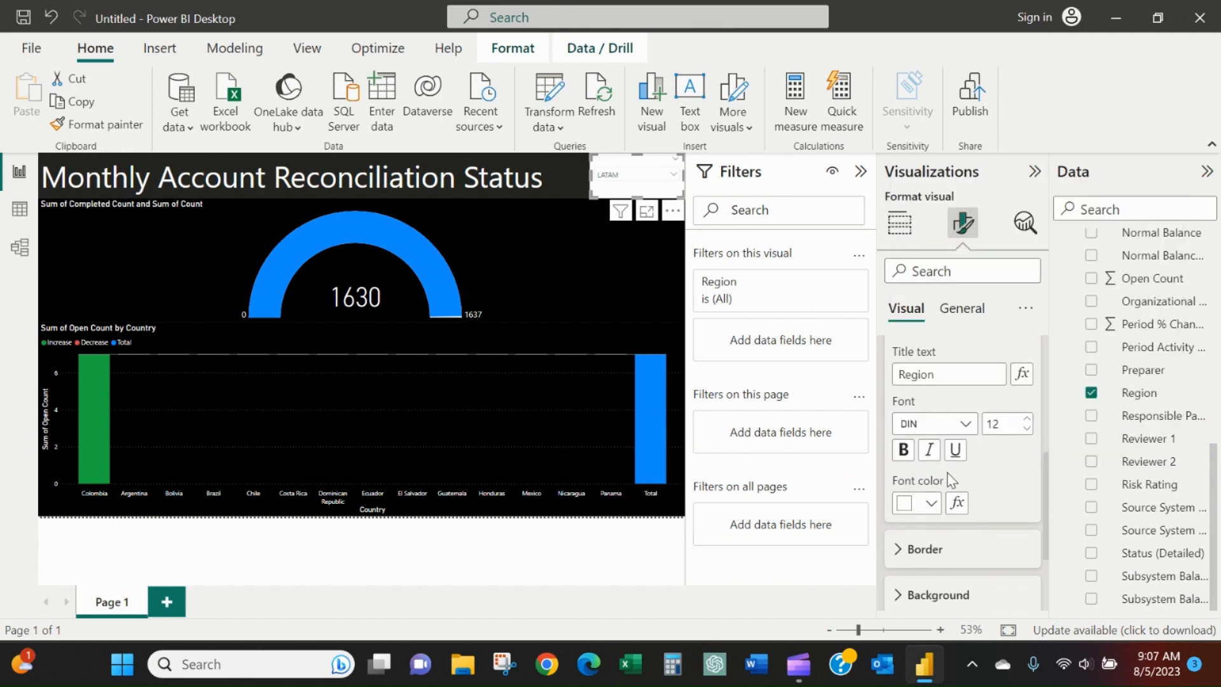
Set the border color of the Region slicer's header to white.
{"action": "scroll", "coordinate": [943, 453], "scroll_direction": "down", "scroll_amount": 3}
{"action": "scroll", "coordinate": [943, 453], "scroll_direction": "up", "scroll_amount": 2}
{"action": "left_click", "coordinate": [945, 467]}
{"action": "scroll", "coordinate": [944, 474], "scroll_direction": "down", "scroll_amount": 3}
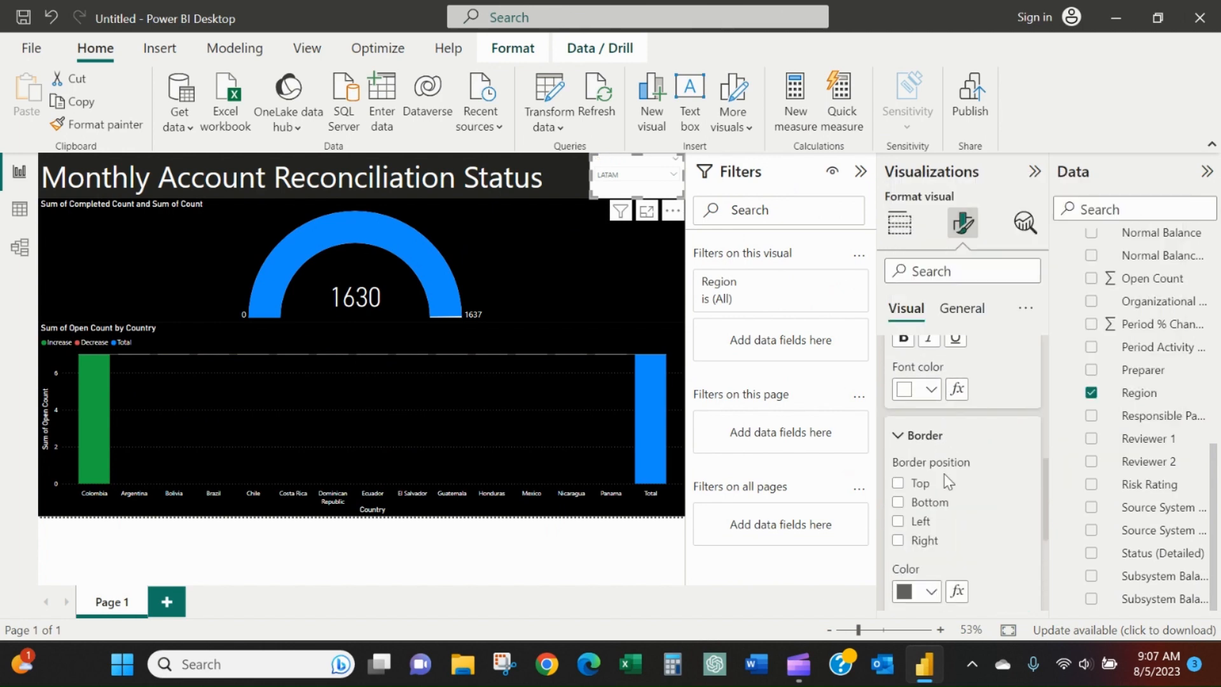
{"action": "left_click", "coordinate": [932, 496]}
{"action": "left_click", "coordinate": [917, 413]}
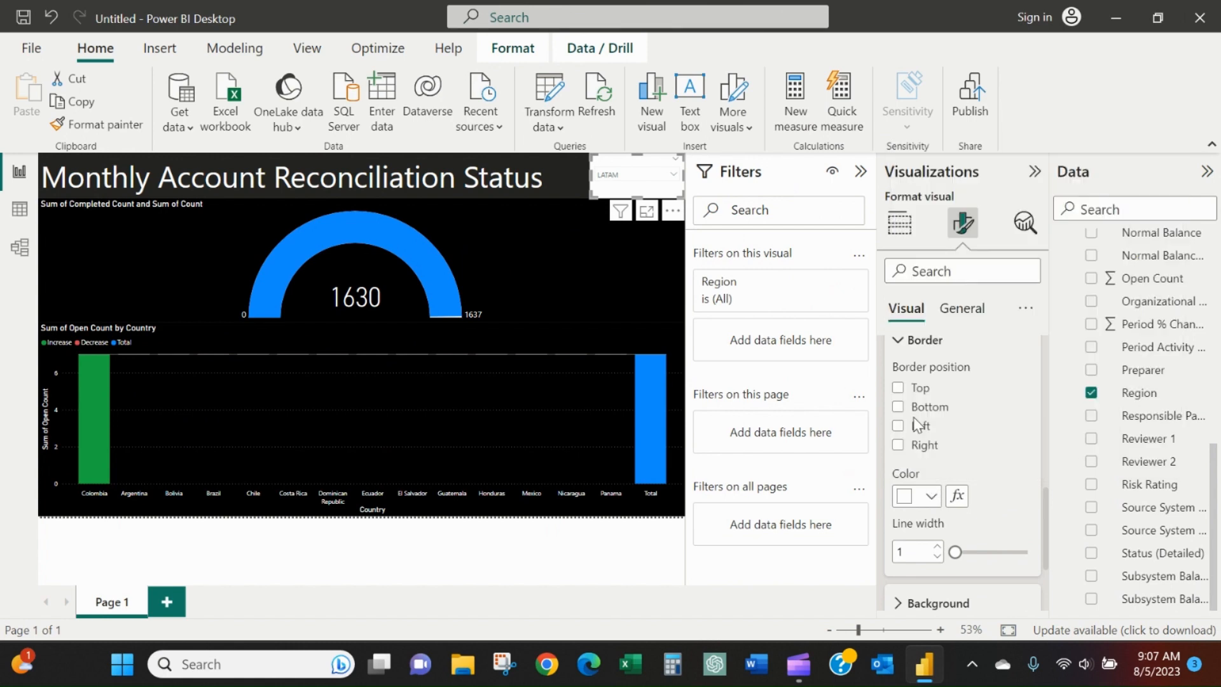
Set the background color of the Region slicer's header to black.
{"action": "scroll", "coordinate": [925, 446], "scroll_direction": "down", "scroll_amount": 3}
{"action": "left_click", "coordinate": [932, 478]}
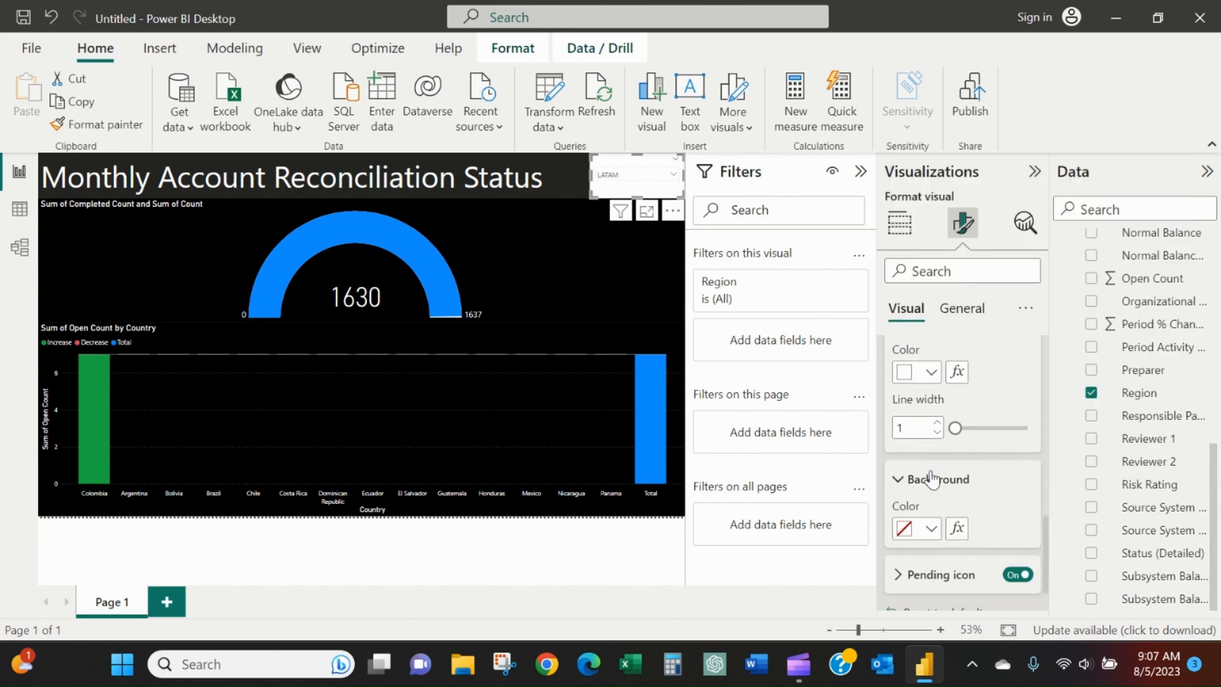
{"action": "scroll", "coordinate": [939, 474], "scroll_direction": "down", "scroll_amount": 1}
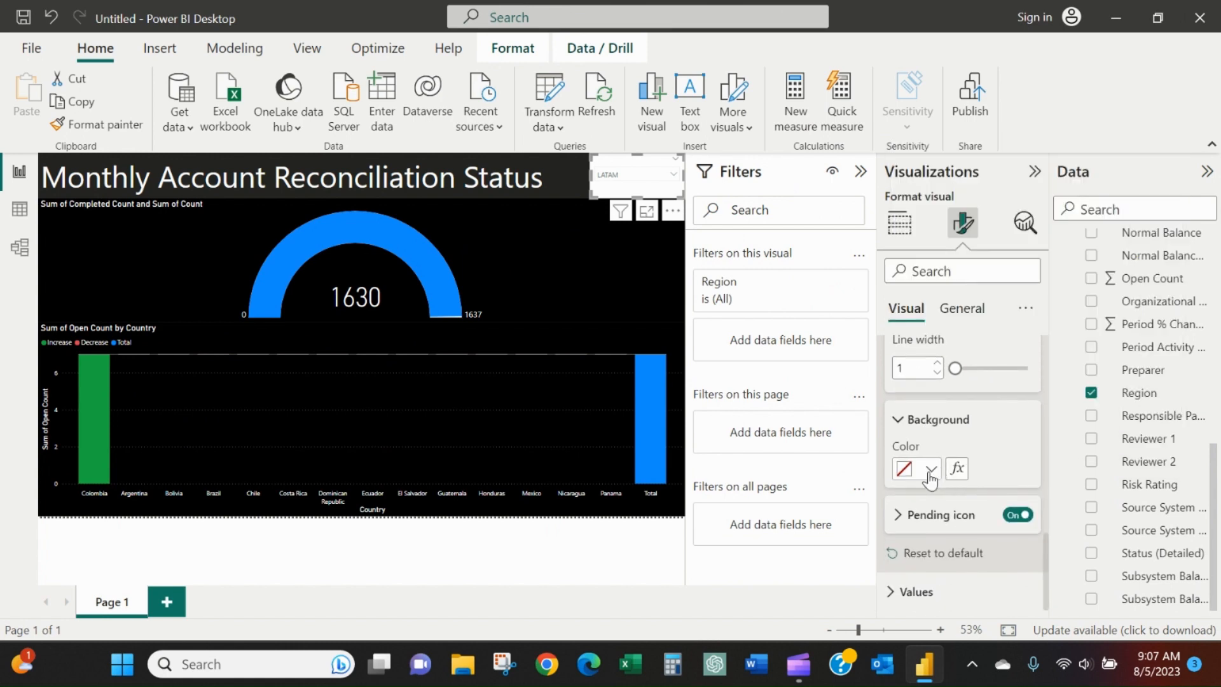
{"action": "left_click", "coordinate": [932, 469]}
{"action": "left_click", "coordinate": [945, 385]}
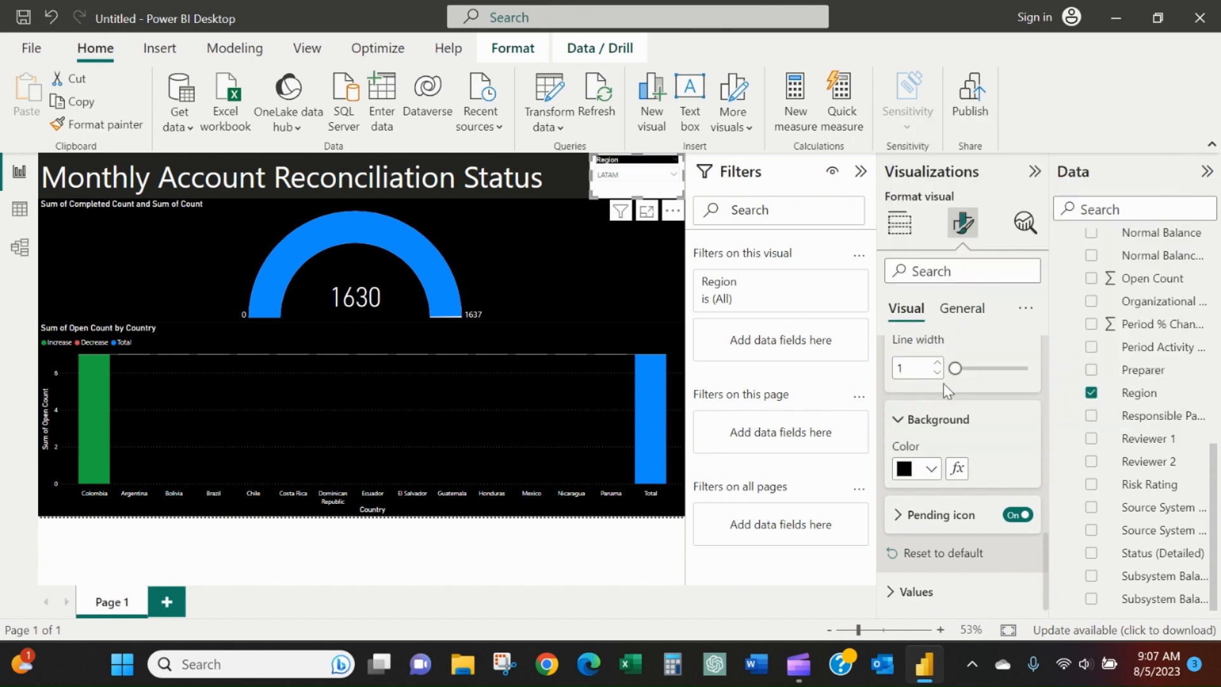
Set the font color of the Region slicer's values to white.
{"action": "left_click", "coordinate": [952, 591]}
{"action": "left_click", "coordinate": [931, 563]}
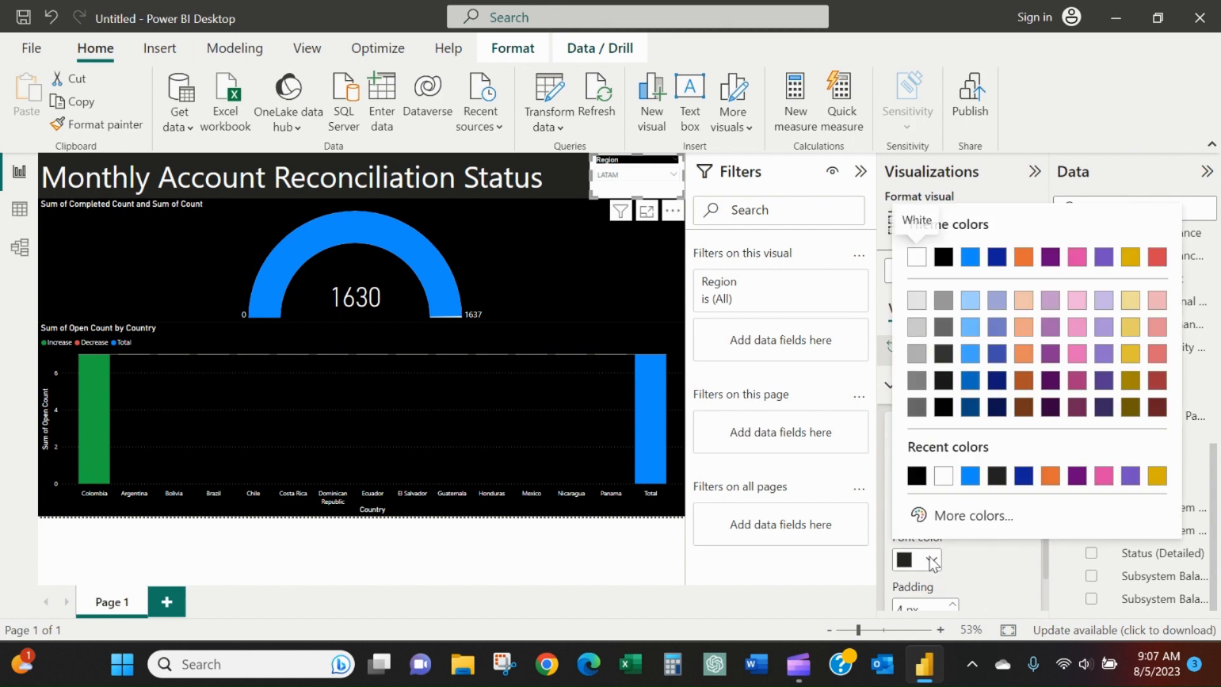
{"action": "left_click", "coordinate": [947, 482]}
Set the background color of the Region slicer's values to black.
{"action": "scroll", "coordinate": [954, 547], "scroll_direction": "down", "scroll_amount": 2}
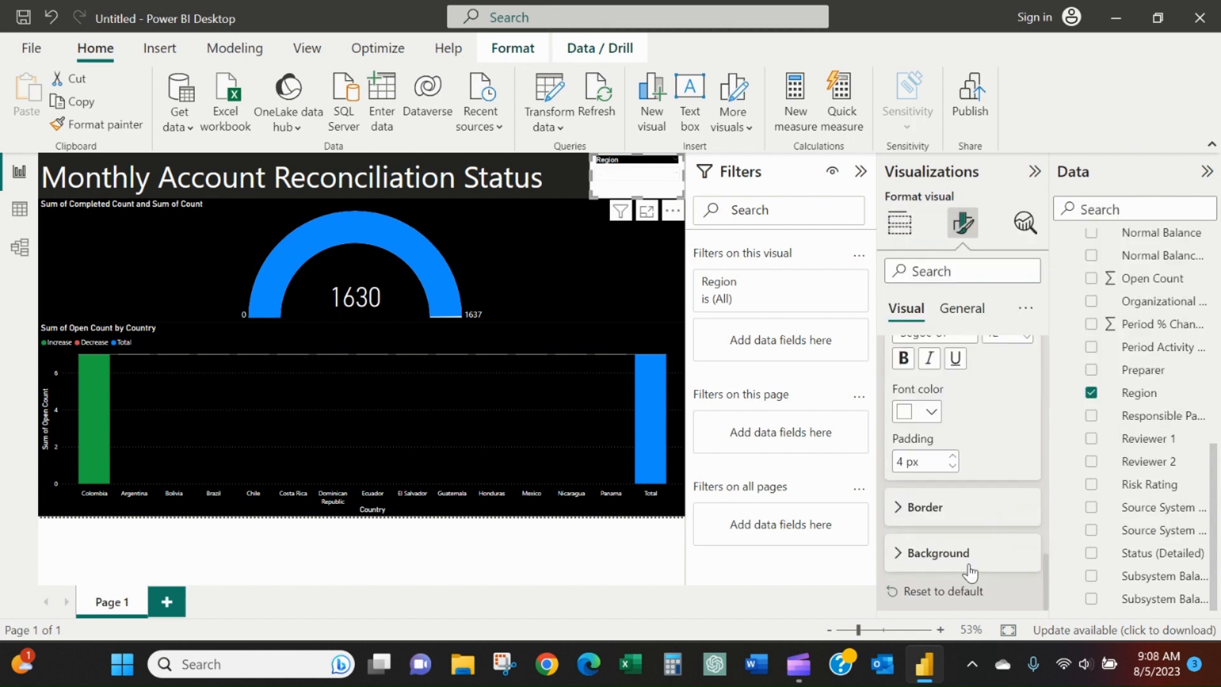
{"action": "left_click", "coordinate": [952, 508]}
{"action": "scroll", "coordinate": [952, 513], "scroll_direction": "down", "scroll_amount": 3}
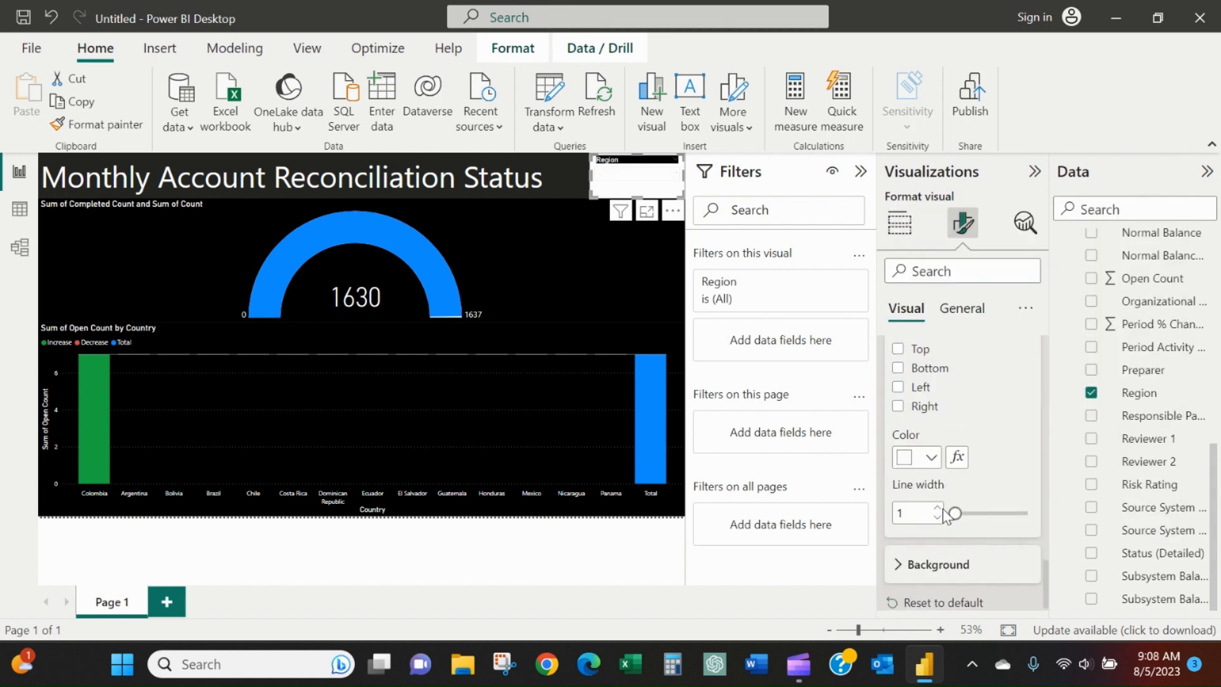
{"action": "scroll", "coordinate": [935, 490], "scroll_direction": "down", "scroll_amount": 1}
{"action": "left_click", "coordinate": [948, 554]}
{"action": "scroll", "coordinate": [941, 515], "scroll_direction": "down", "scroll_amount": 1}
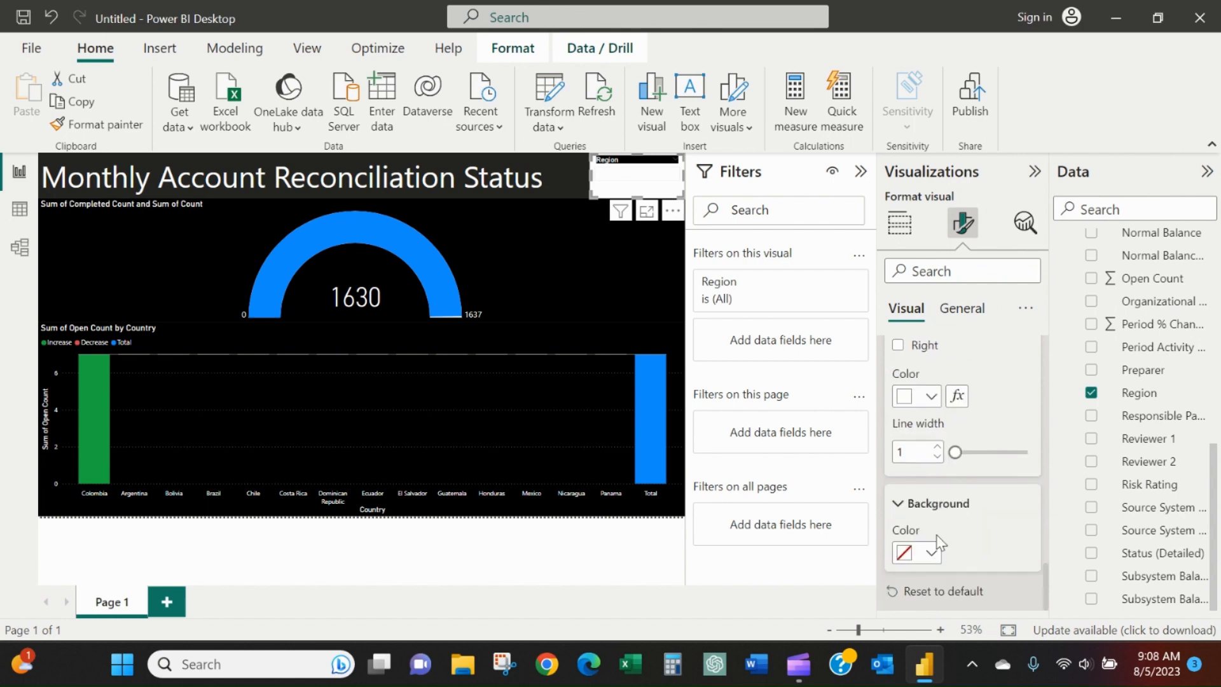
{"action": "left_click", "coordinate": [931, 554]}
{"action": "left_click", "coordinate": [944, 477]}
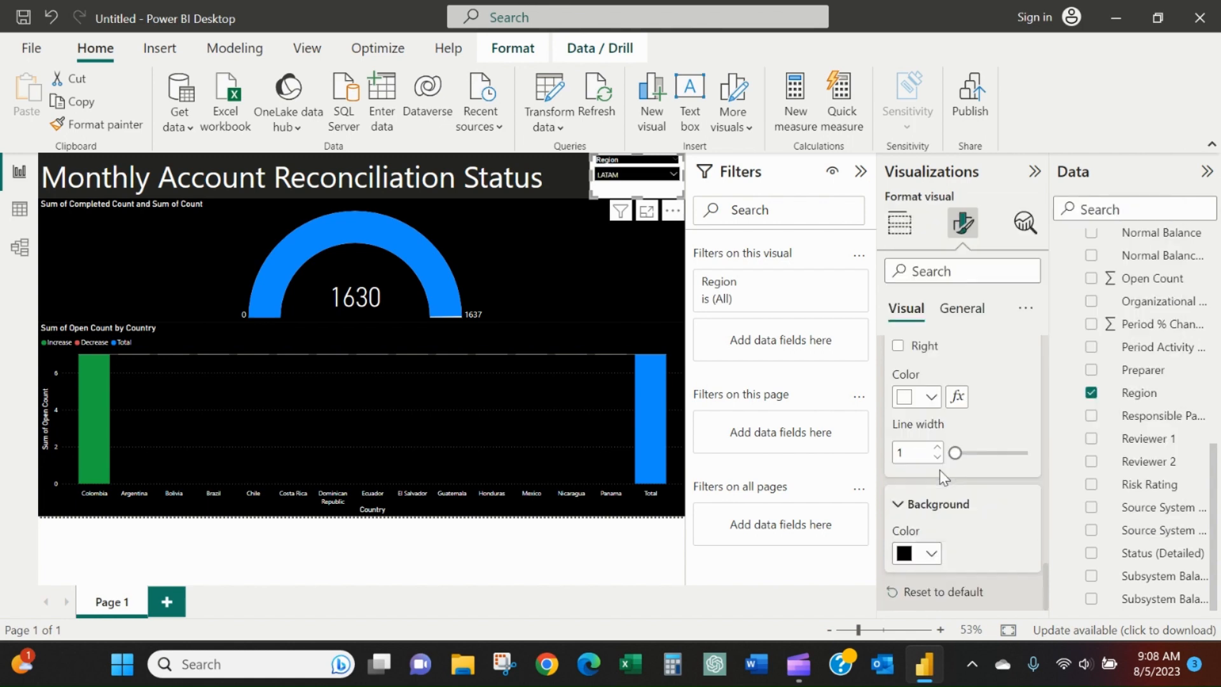
Set the overall visual background of the Region slicer to black through its effects settings, and deselect the slicer.
{"action": "left_click", "coordinate": [960, 312]}
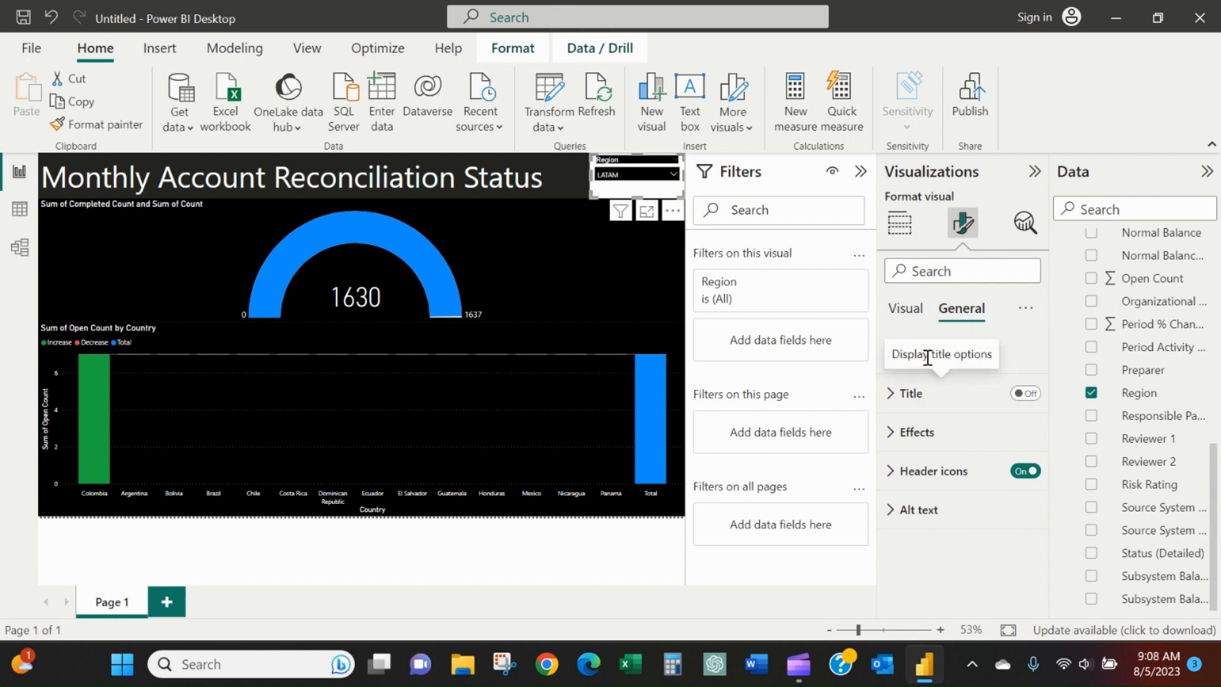
{"action": "left_click", "coordinate": [1021, 356]}
{"action": "scroll", "coordinate": [1021, 364], "scroll_direction": "down", "scroll_amount": 2}
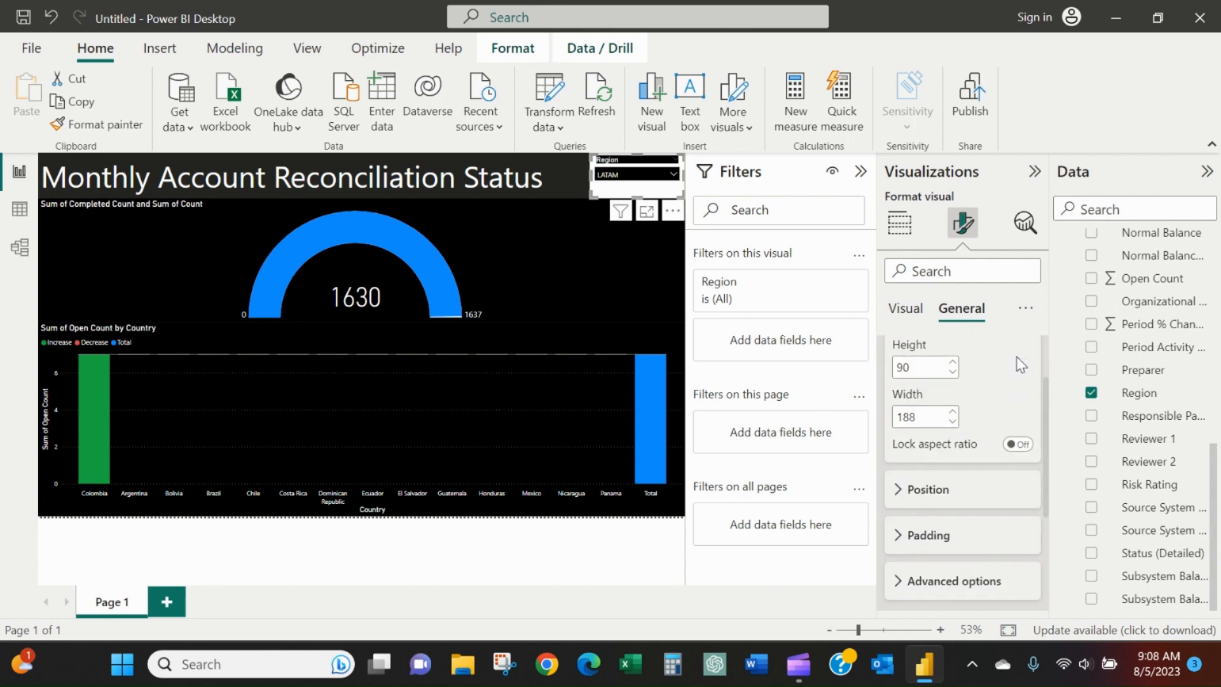
{"action": "left_click", "coordinate": [912, 448]}
{"action": "scroll", "coordinate": [912, 448], "scroll_direction": "down", "scroll_amount": 2}
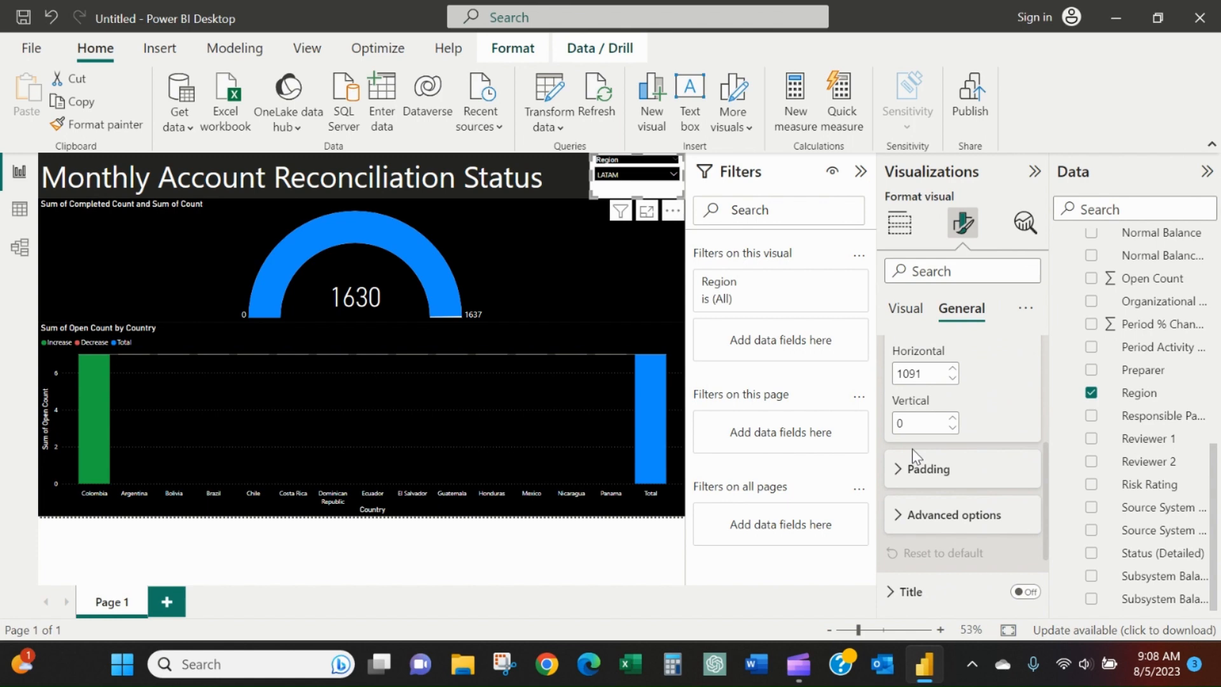
{"action": "scroll", "coordinate": [929, 484], "scroll_direction": "down", "scroll_amount": 2}
{"action": "left_click", "coordinate": [930, 480]}
{"action": "scroll", "coordinate": [930, 496], "scroll_direction": "down", "scroll_amount": 3}
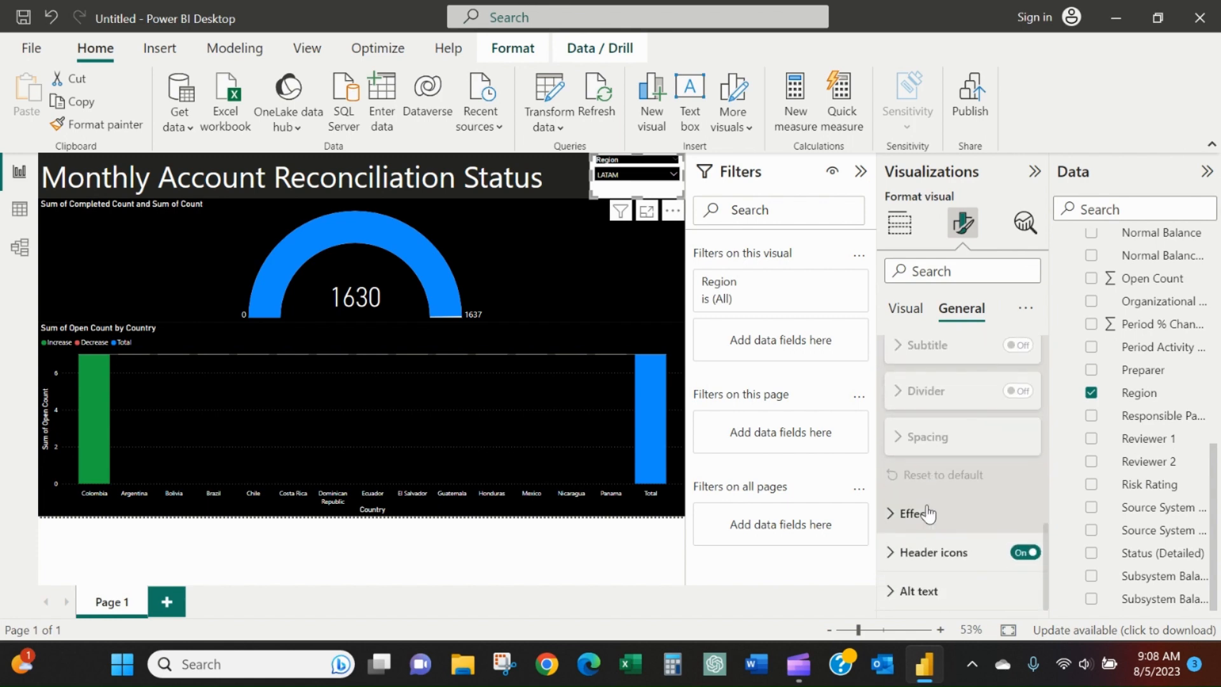
{"action": "left_click", "coordinate": [928, 513]}
{"action": "scroll", "coordinate": [928, 512], "scroll_direction": "down", "scroll_amount": 2}
{"action": "left_click", "coordinate": [930, 445]}
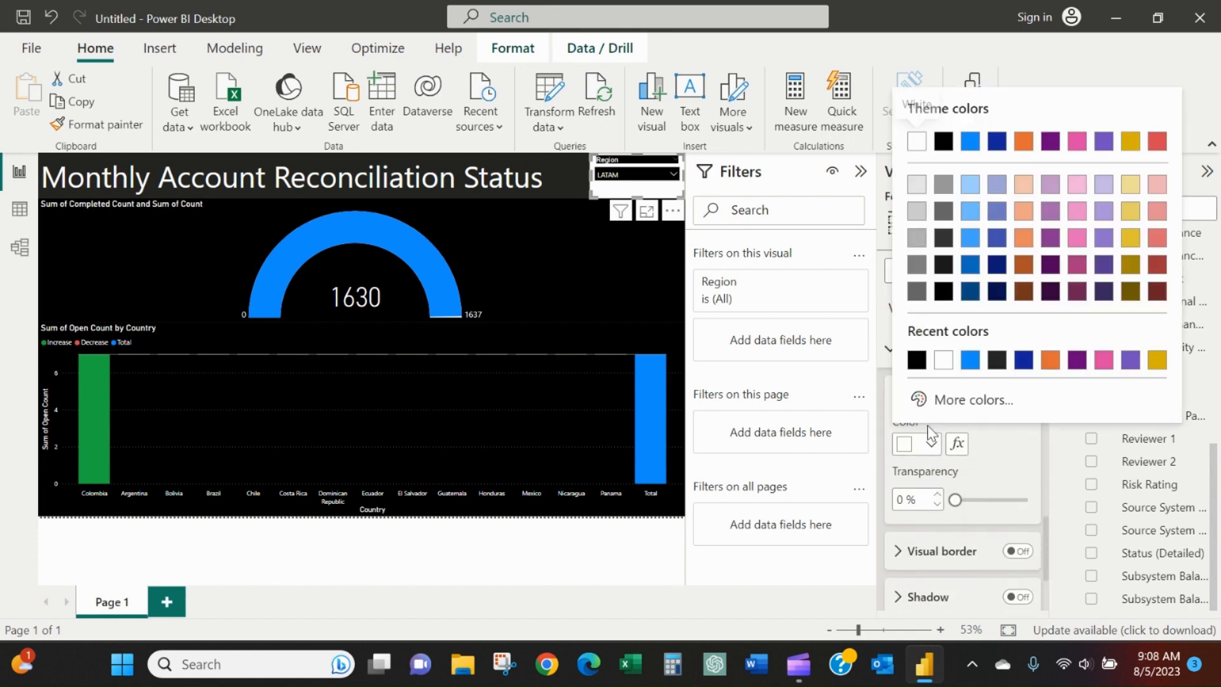
{"action": "left_click", "coordinate": [917, 360]}
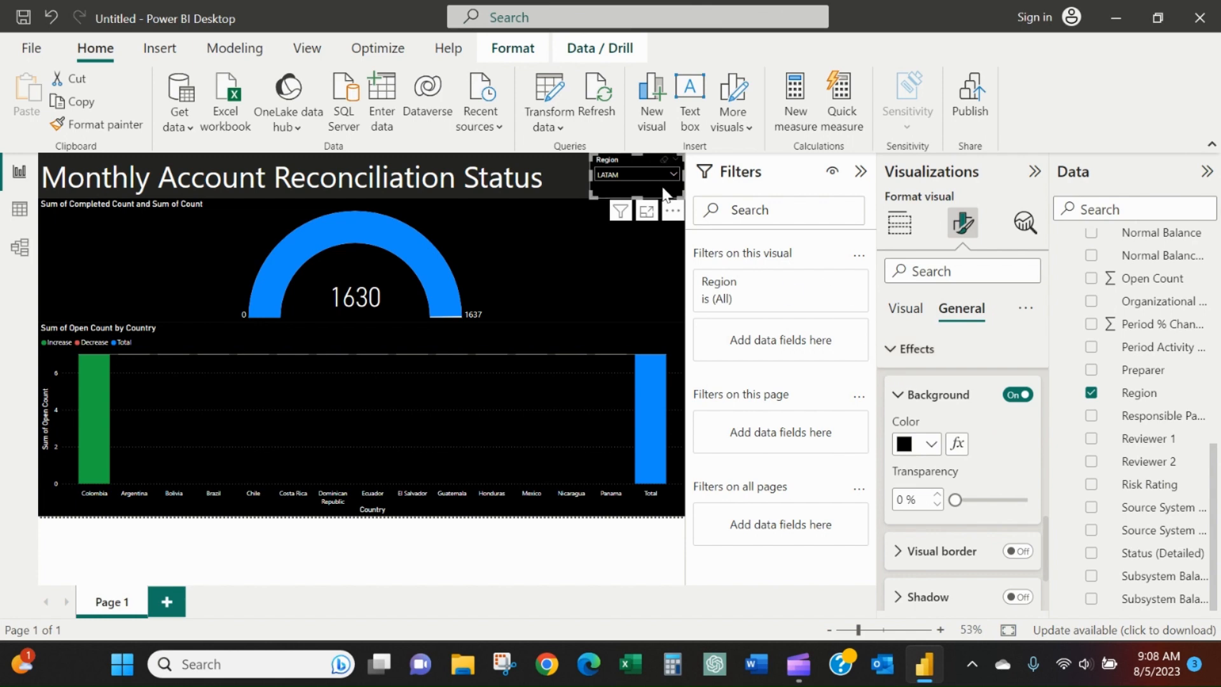
{"action": "left_click", "coordinate": [489, 542]}
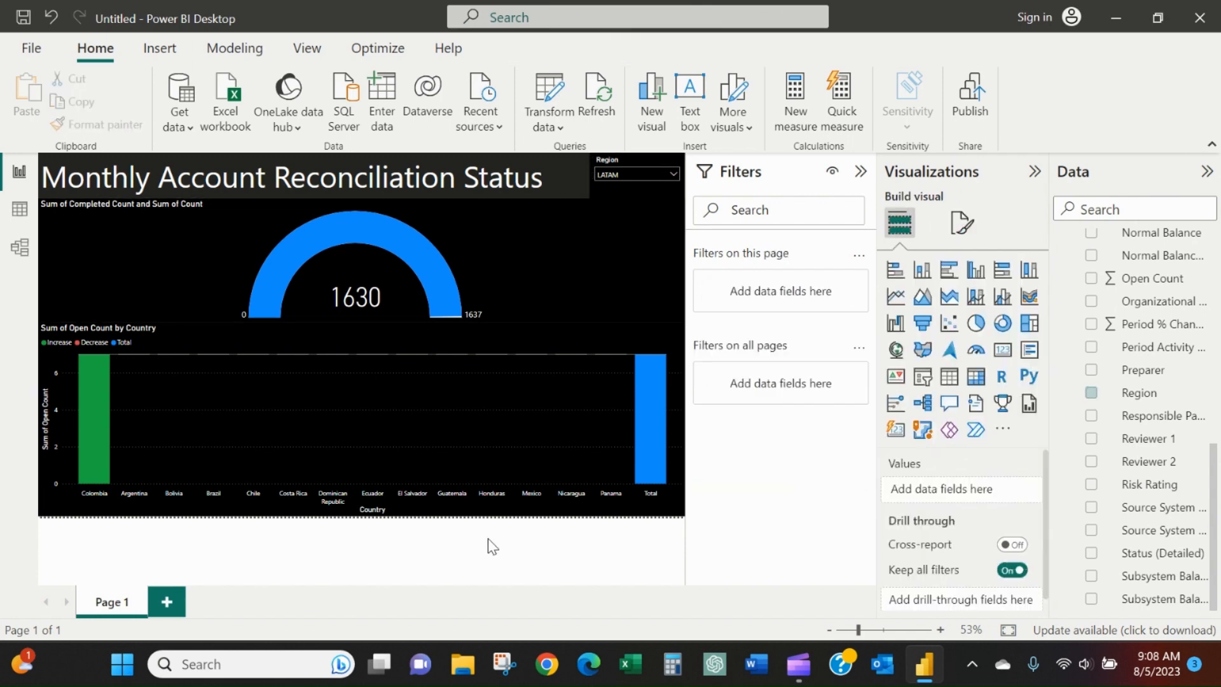
Filter the report in turn by Germany, EMEA (excl. DE), NOAM and APAC with the Region slicer, ending on EMEA (excl. DE).
{"action": "left_click", "coordinate": [675, 178]}
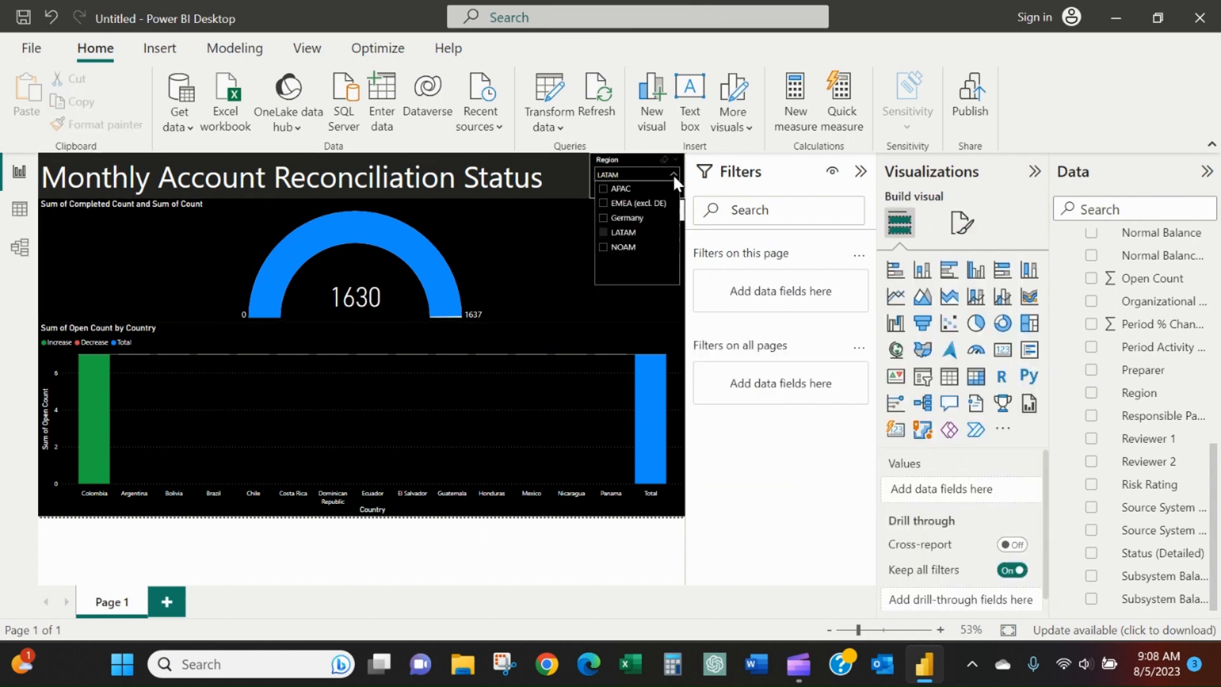
{"action": "left_click", "coordinate": [630, 218]}
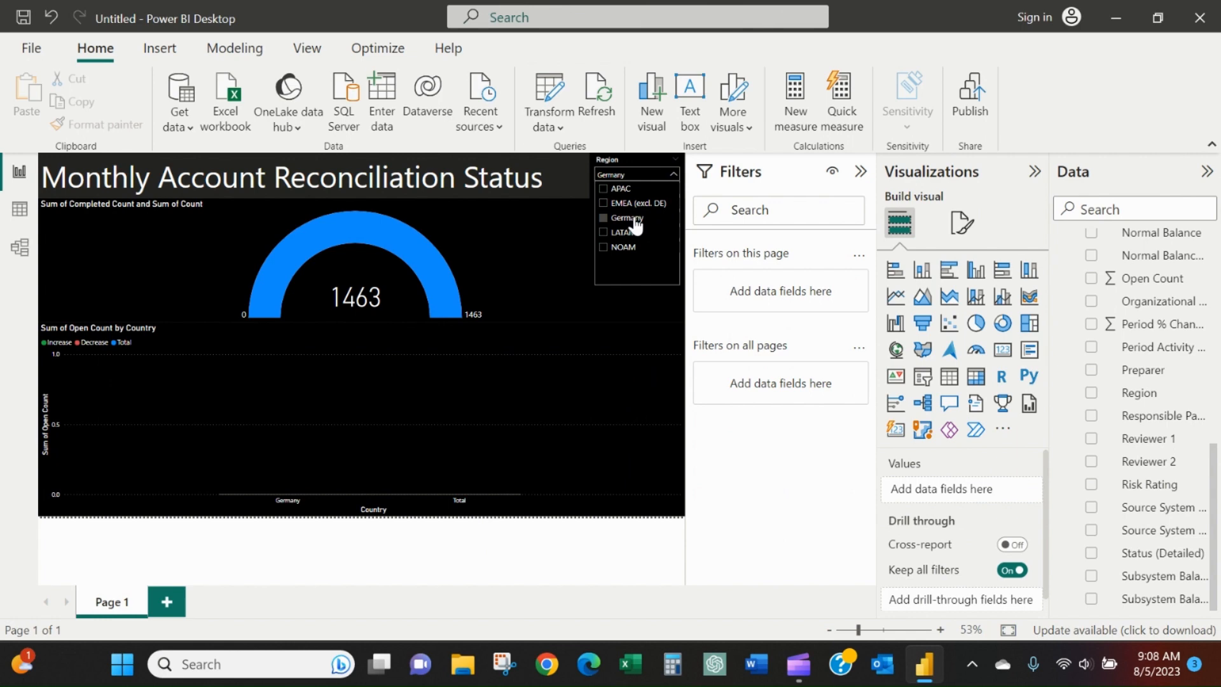
{"action": "left_click", "coordinate": [633, 205]}
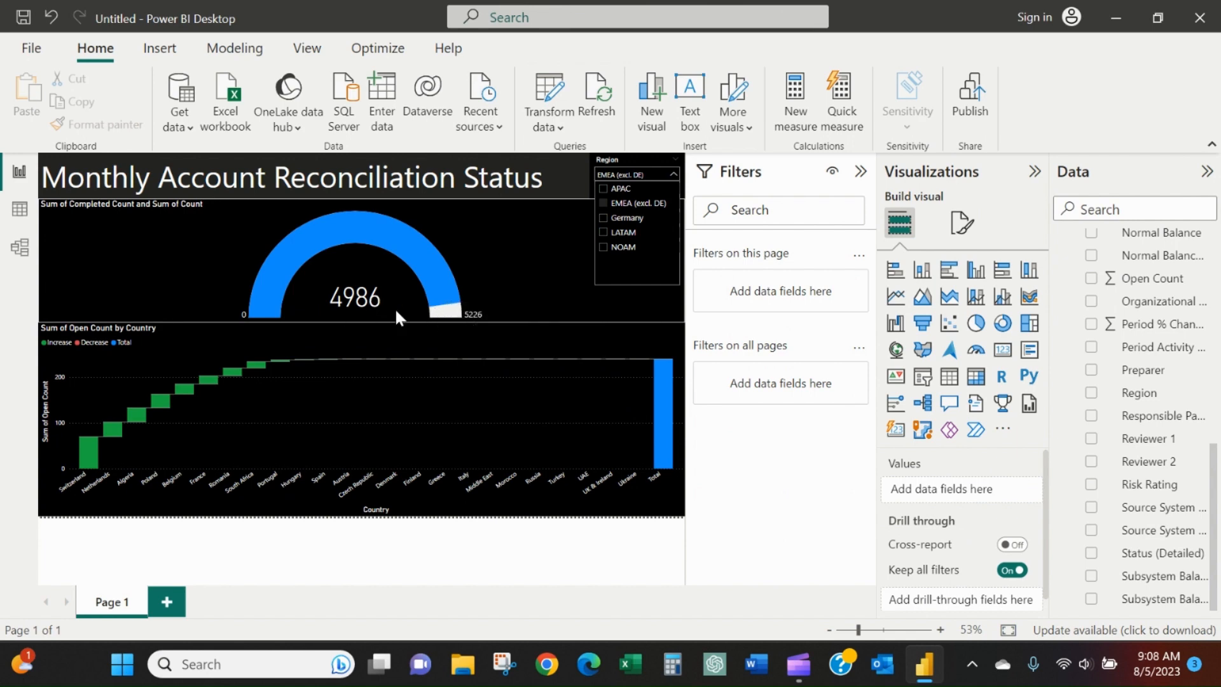
{"action": "left_click", "coordinate": [622, 250]}
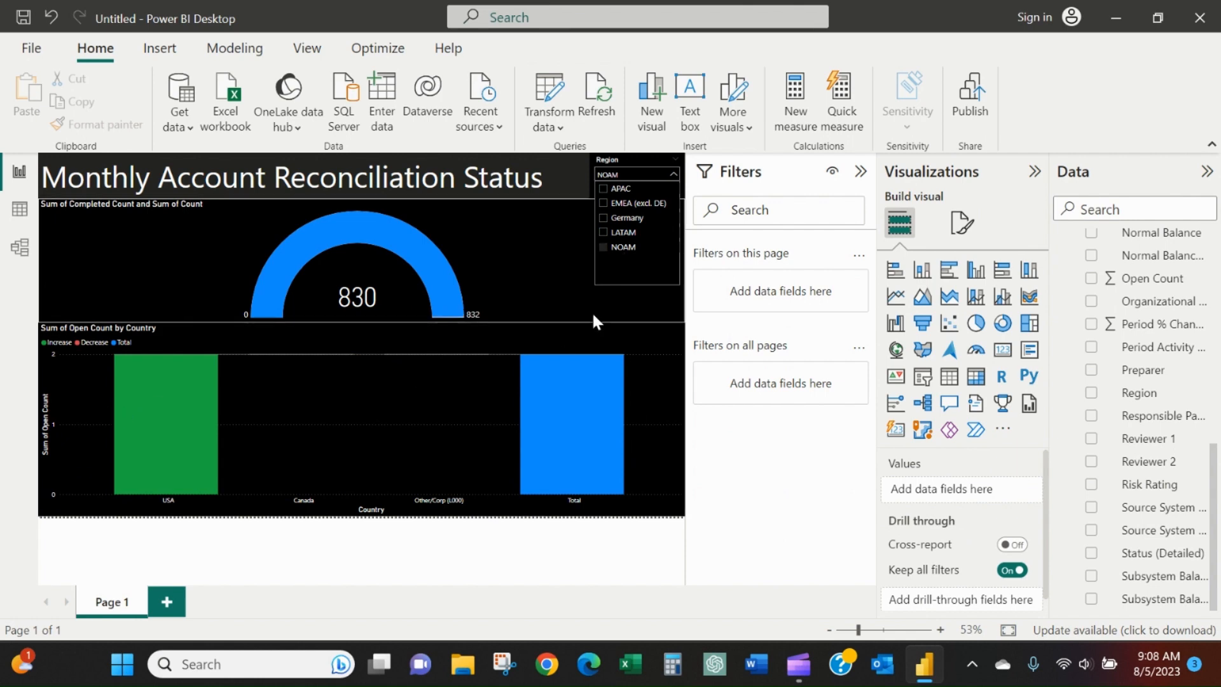
{"action": "left_click", "coordinate": [622, 190]}
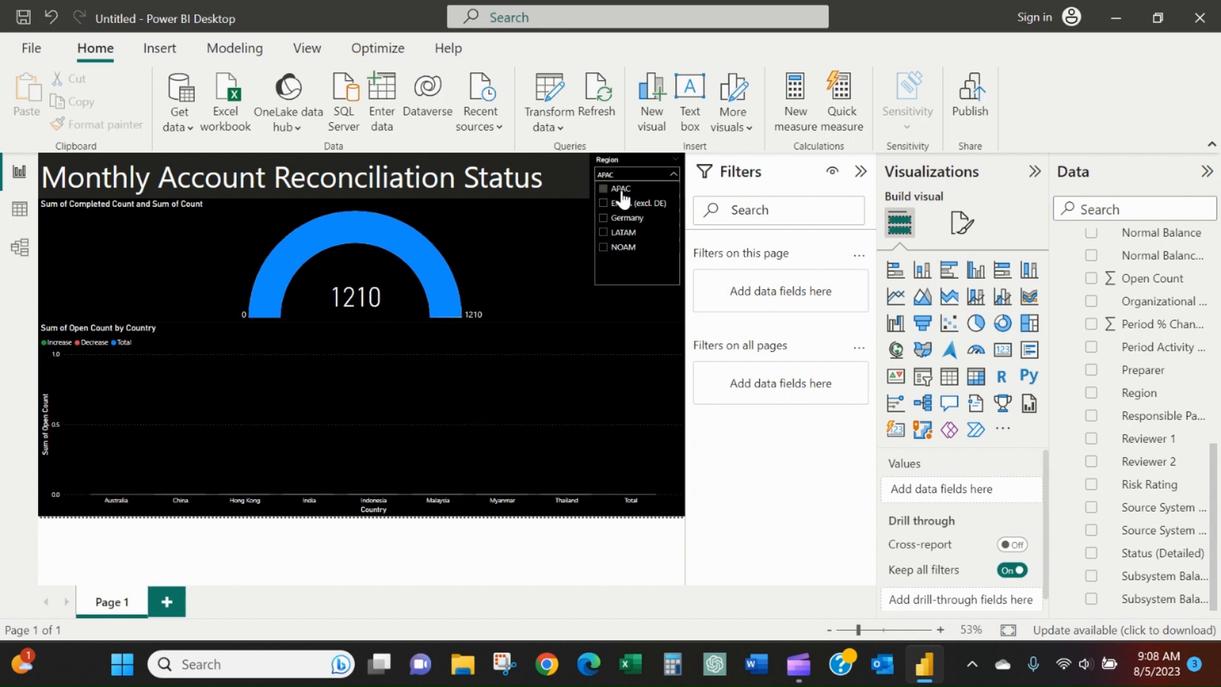
{"action": "left_click", "coordinate": [622, 202]}
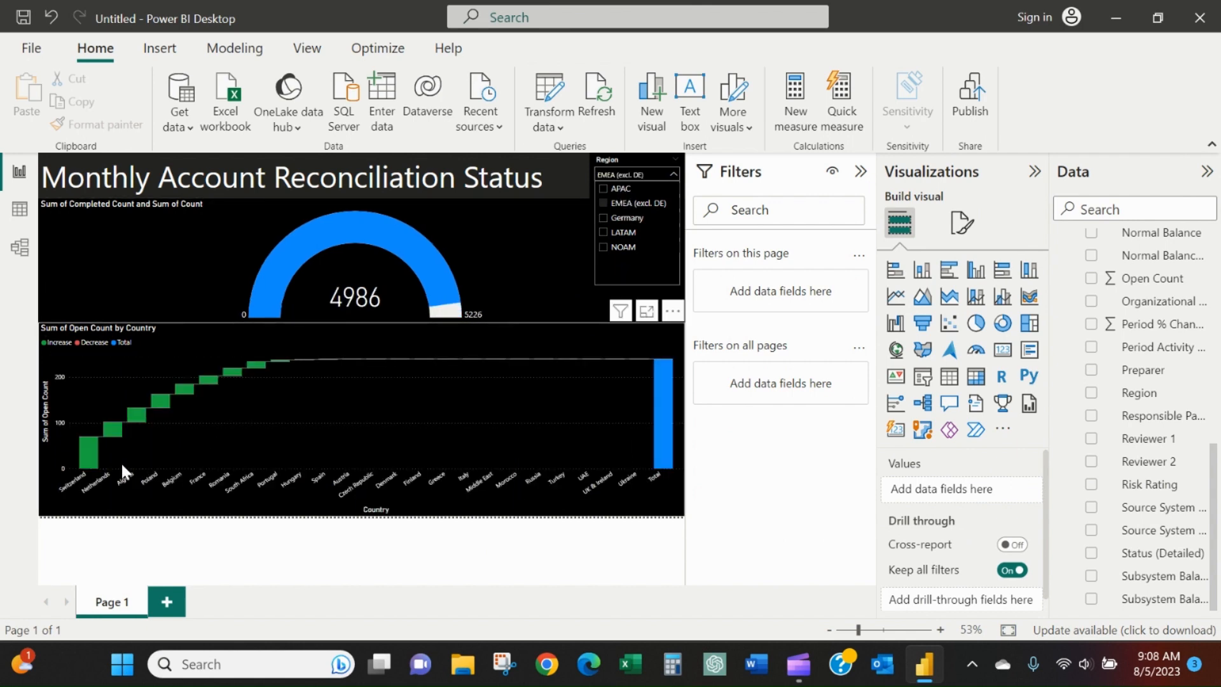
Cross-filter the gauge by Switzerland from the waterfall chart and show that data point as a table.
{"action": "mouse_move", "coordinate": [90, 457]}
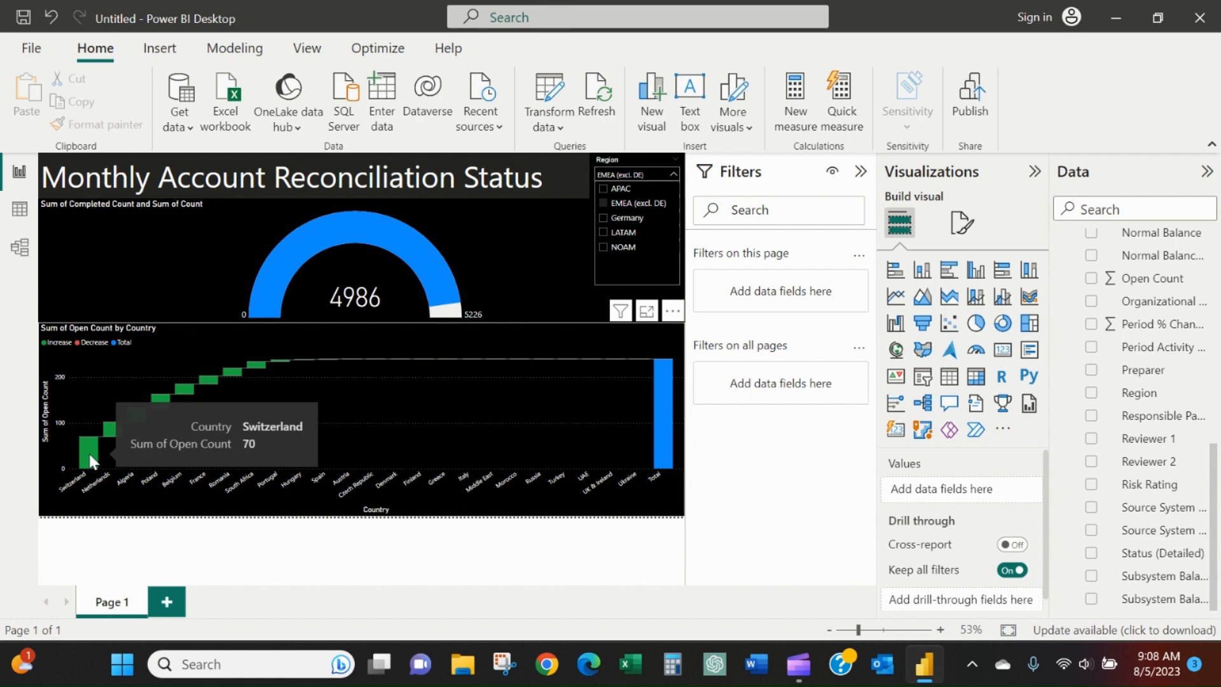
{"action": "left_click", "coordinate": [91, 459]}
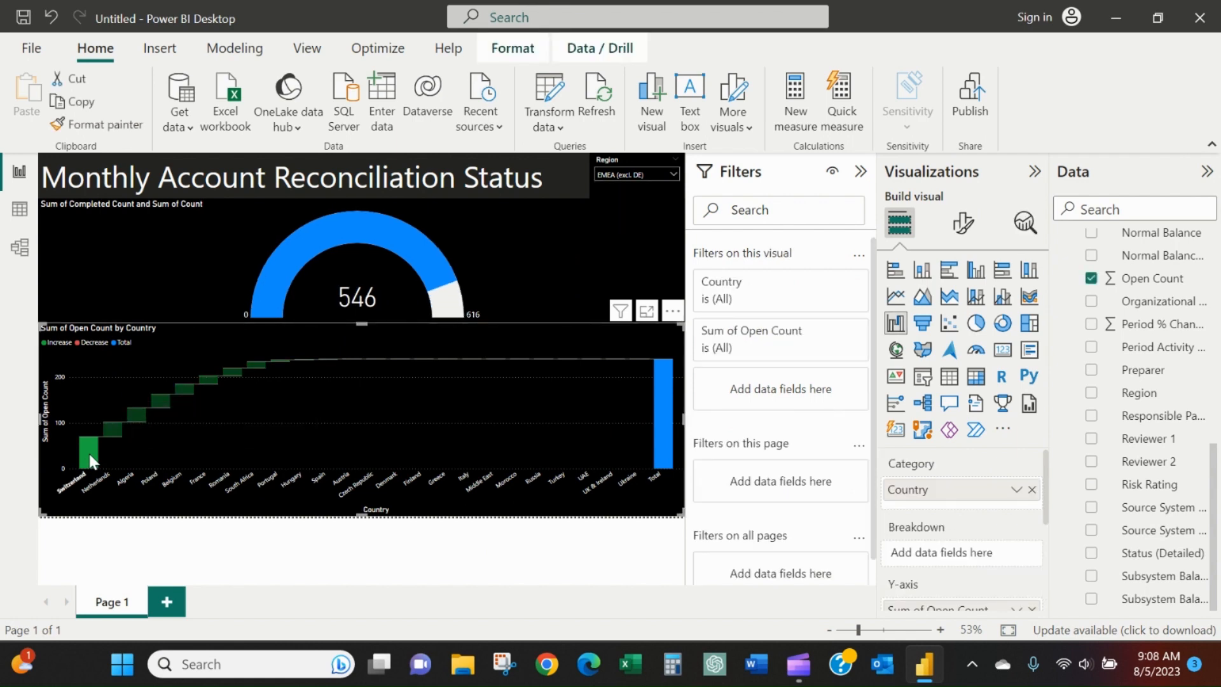
{"action": "right_click", "coordinate": [90, 459]}
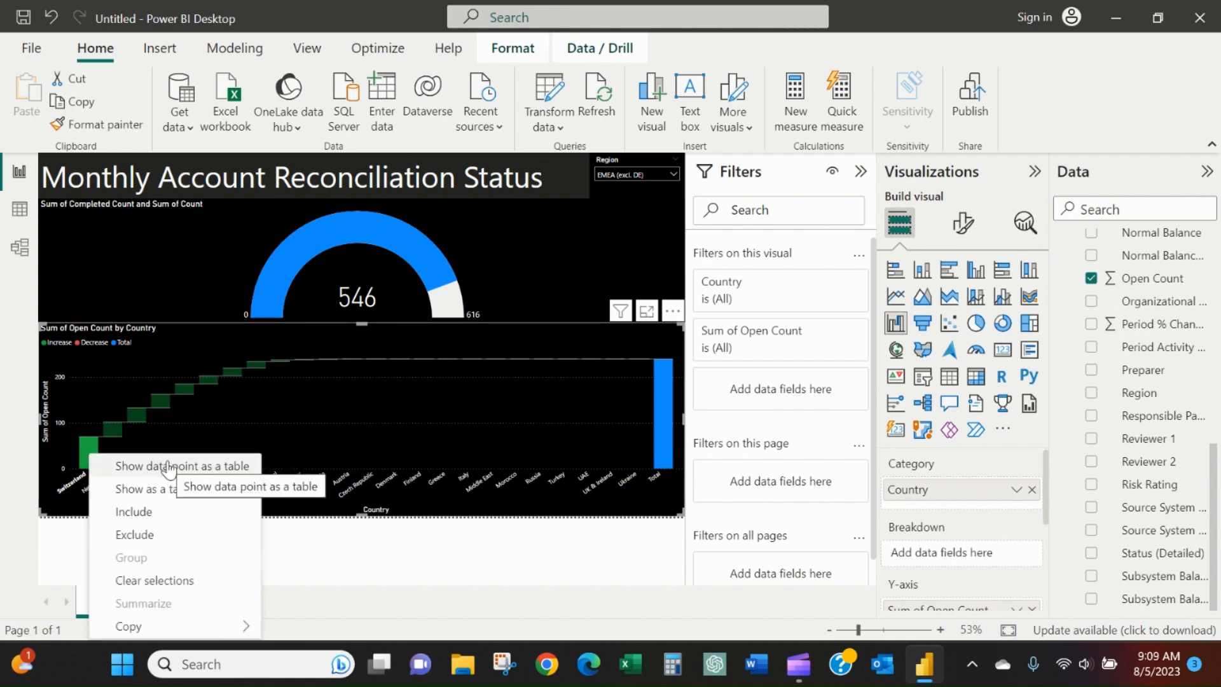
{"action": "left_click", "coordinate": [213, 467]}
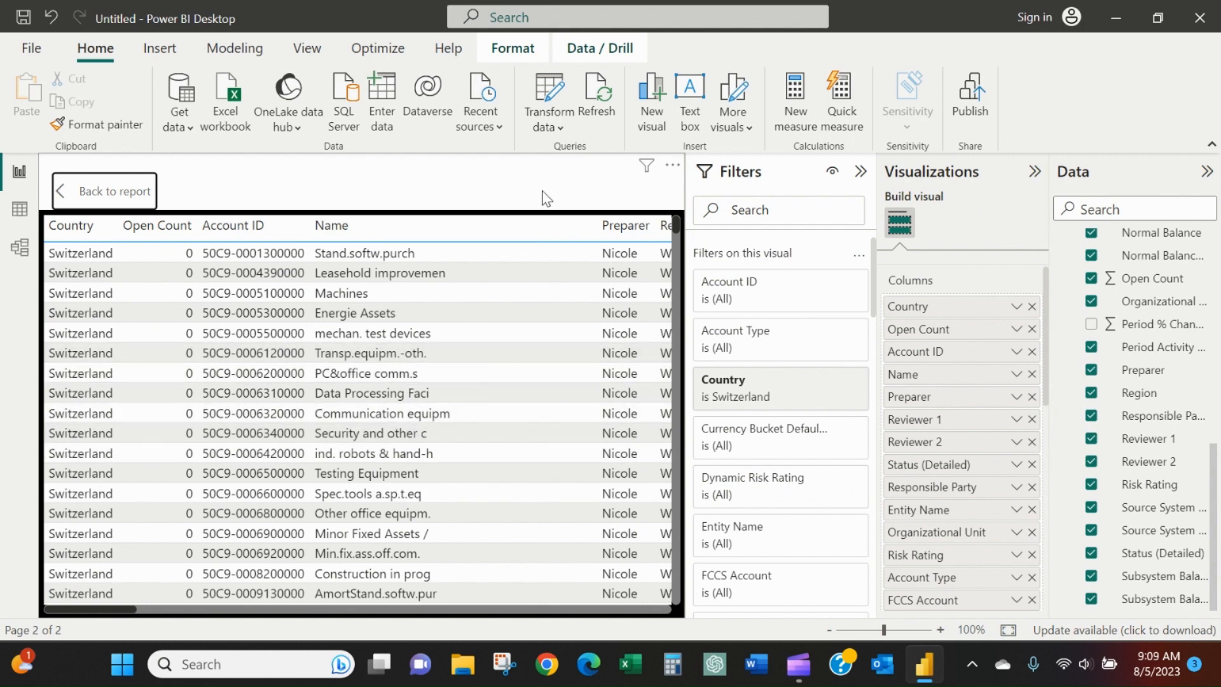
Start exporting the Switzerland detail table as a CSV file and cancel without saving.
{"action": "left_click", "coordinate": [673, 166]}
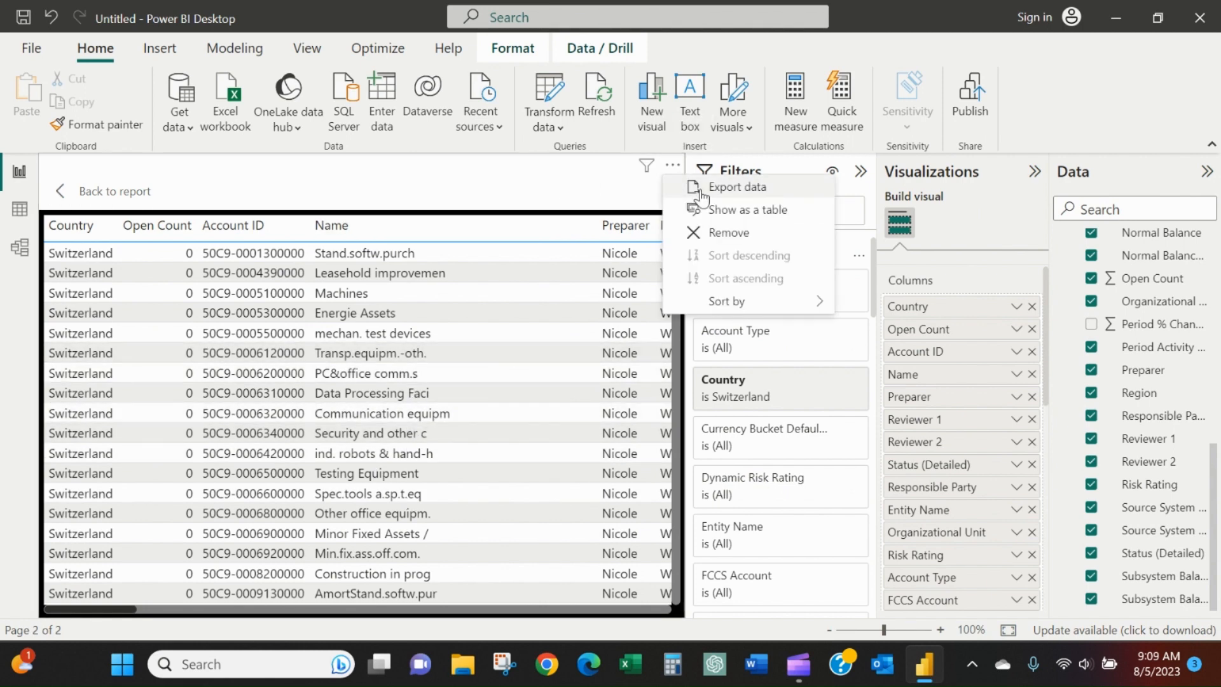
{"action": "left_click", "coordinate": [724, 188]}
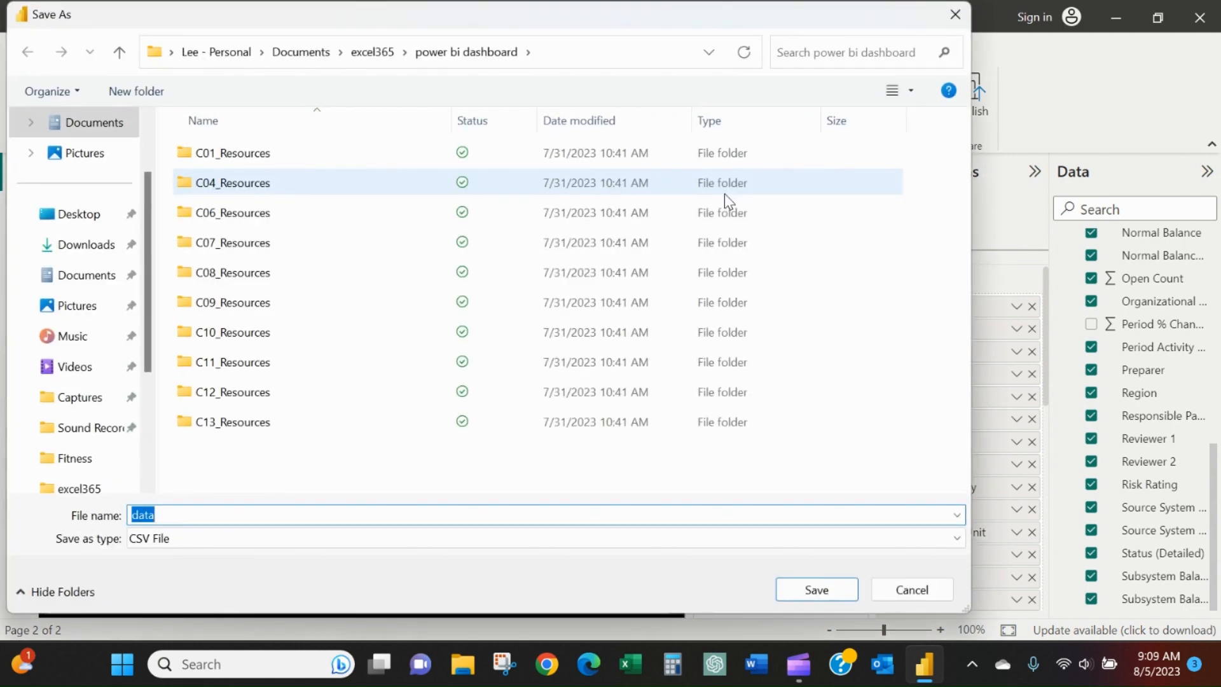
{"action": "left_click", "coordinate": [955, 14]}
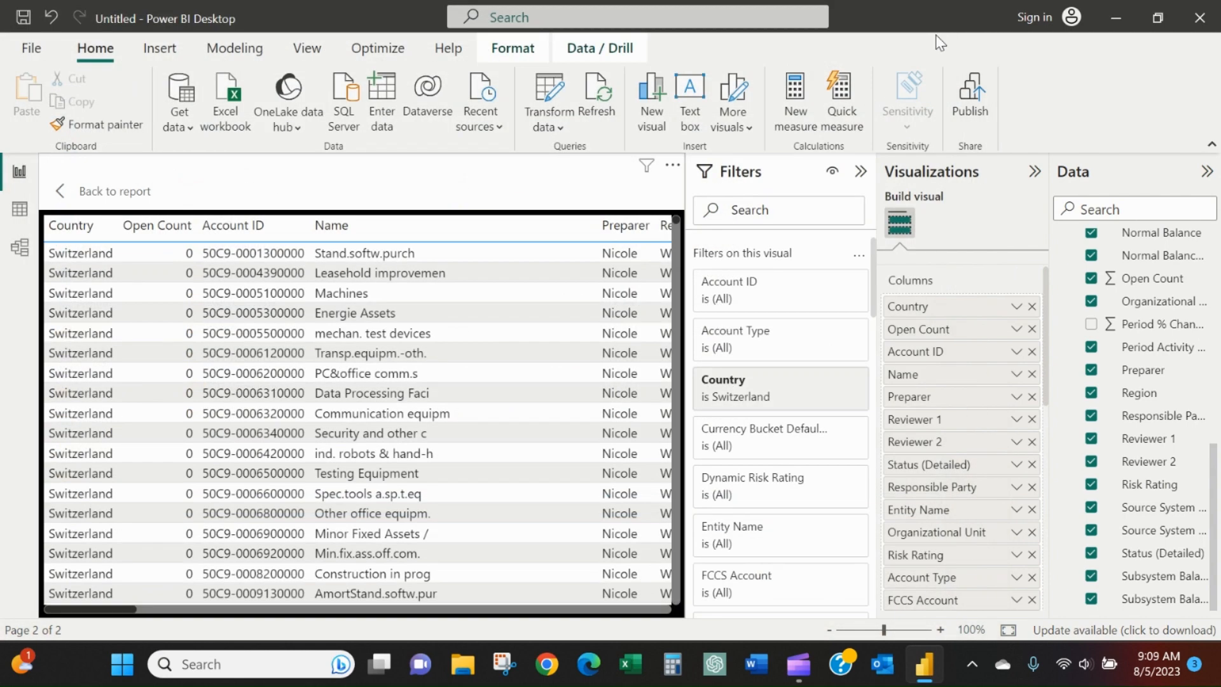